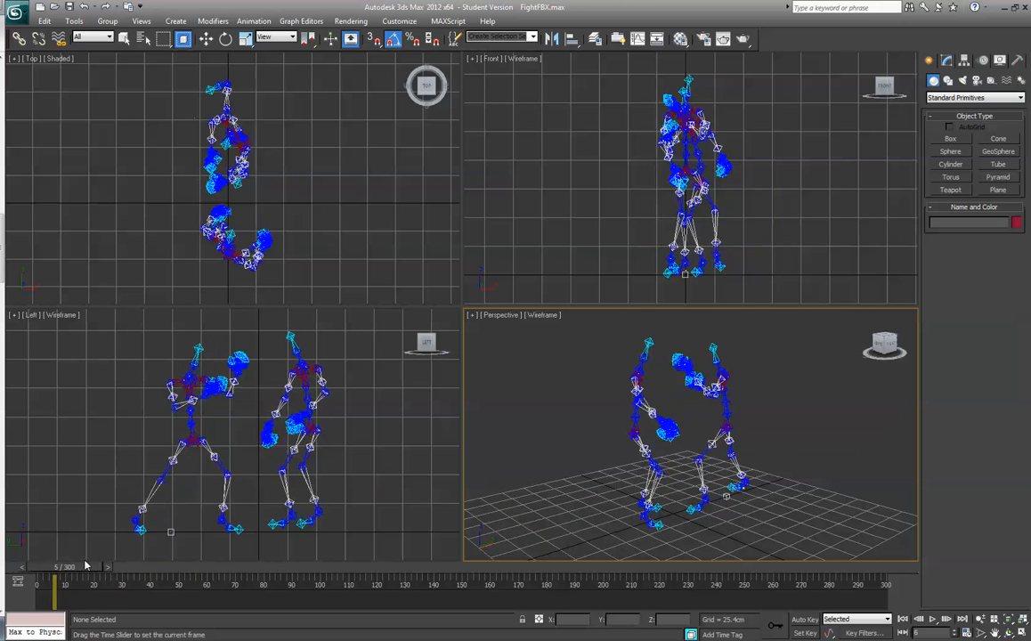
# - Select both motion-capture skeletons in the Perspective viewport, freeze them, and scrub the timeline to frame 62
pyautogui.press('q')
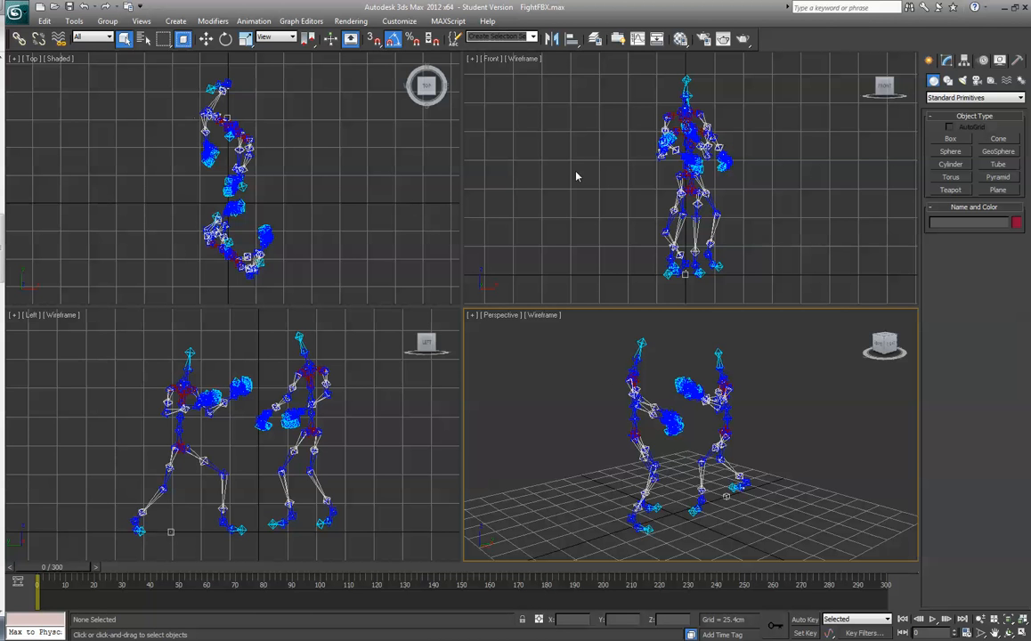
pyautogui.moveTo(572, 335); pyautogui.dragTo(807, 550)
pyautogui.click(806, 550)
pyautogui.moveTo(580, 325); pyautogui.dragTo(811, 565)
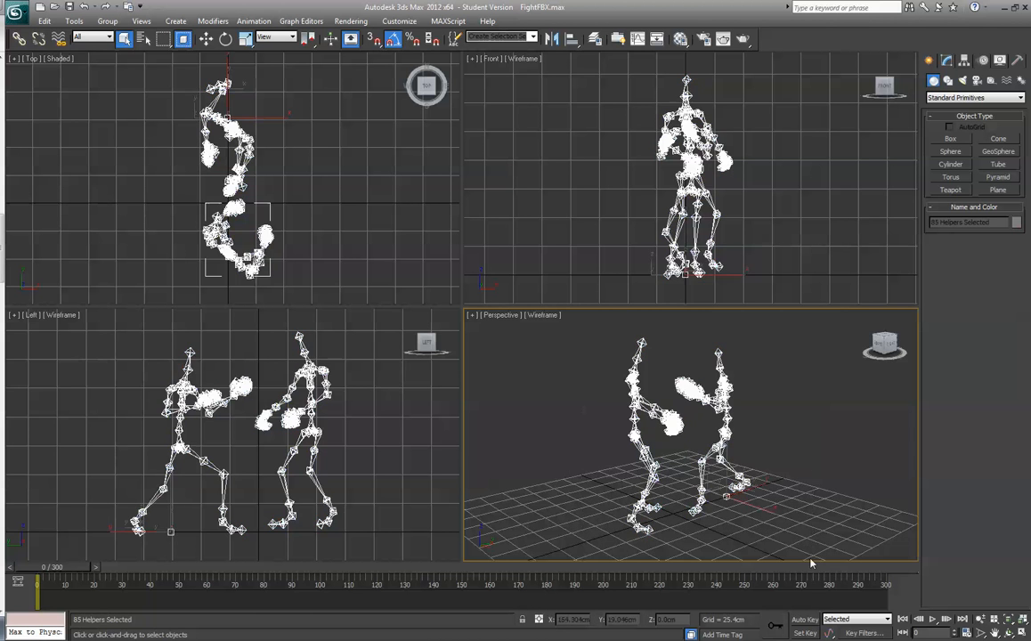
pyautogui.rightClick(724, 399)
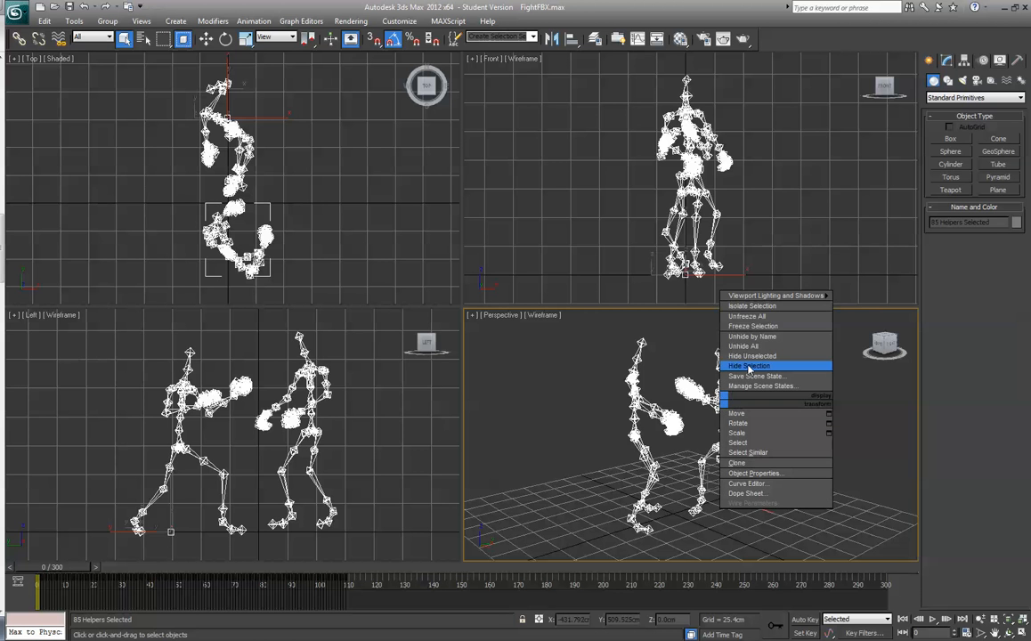
pyautogui.click(748, 328)
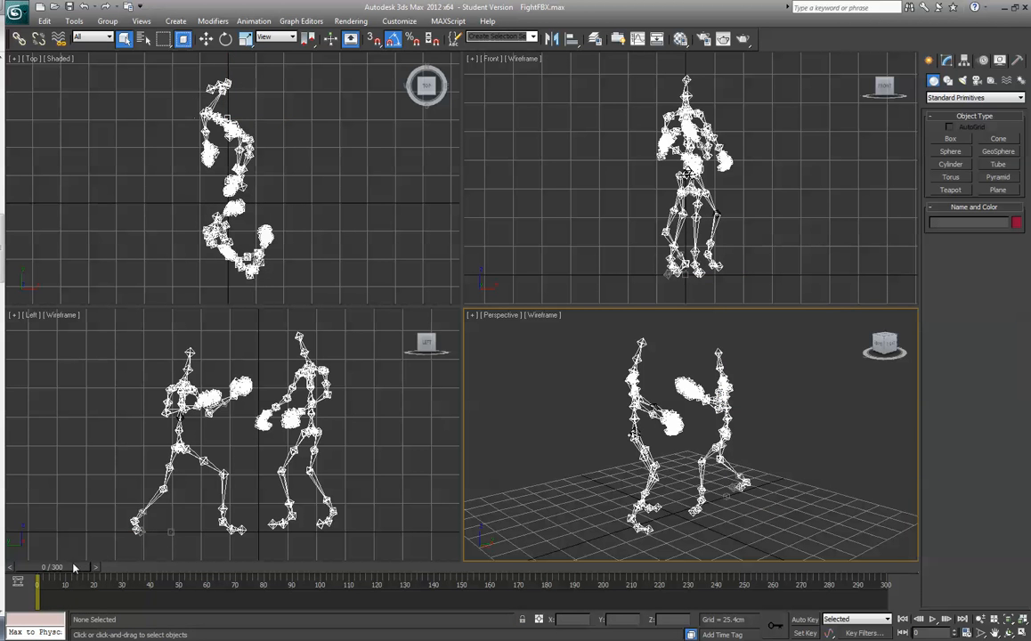
pyautogui.moveTo(153, 582); pyautogui.dragTo(212, 580)
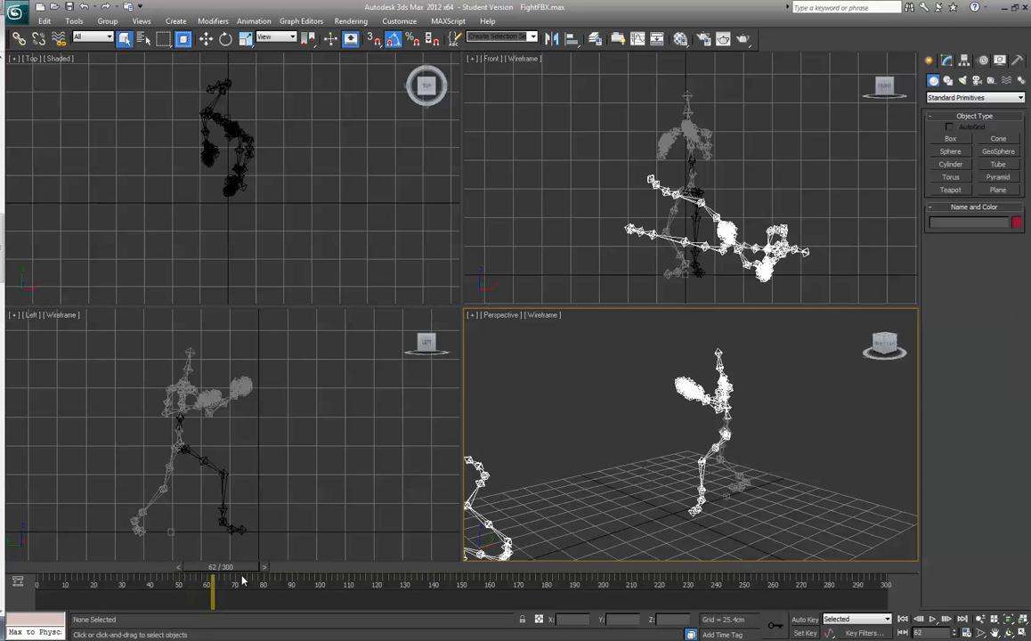
# - Create a Biped about 199 cm tall in the Perspective viewport, beside the standing motion-capture skeleton
pyautogui.click(373, 322)
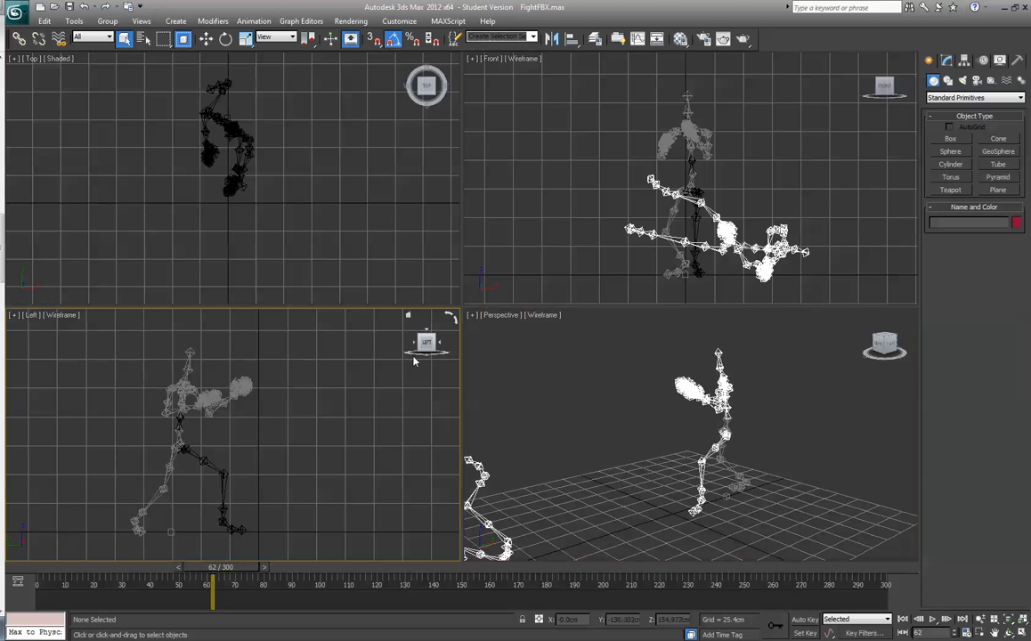
pyautogui.click(1020, 81)
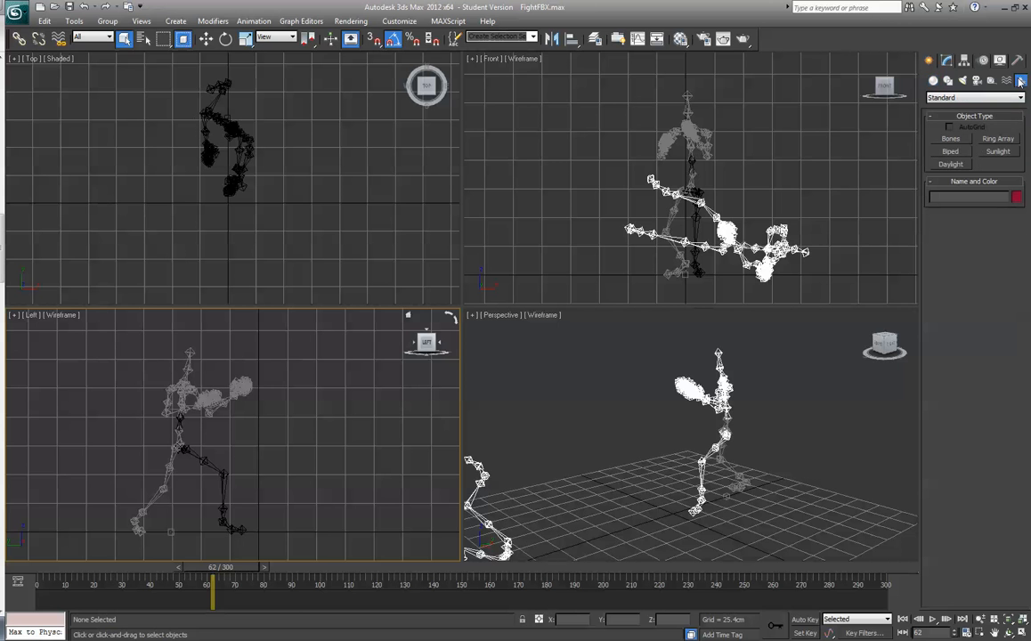
pyautogui.click(950, 151)
pyautogui.moveTo(751, 509); pyautogui.dragTo(750, 313)
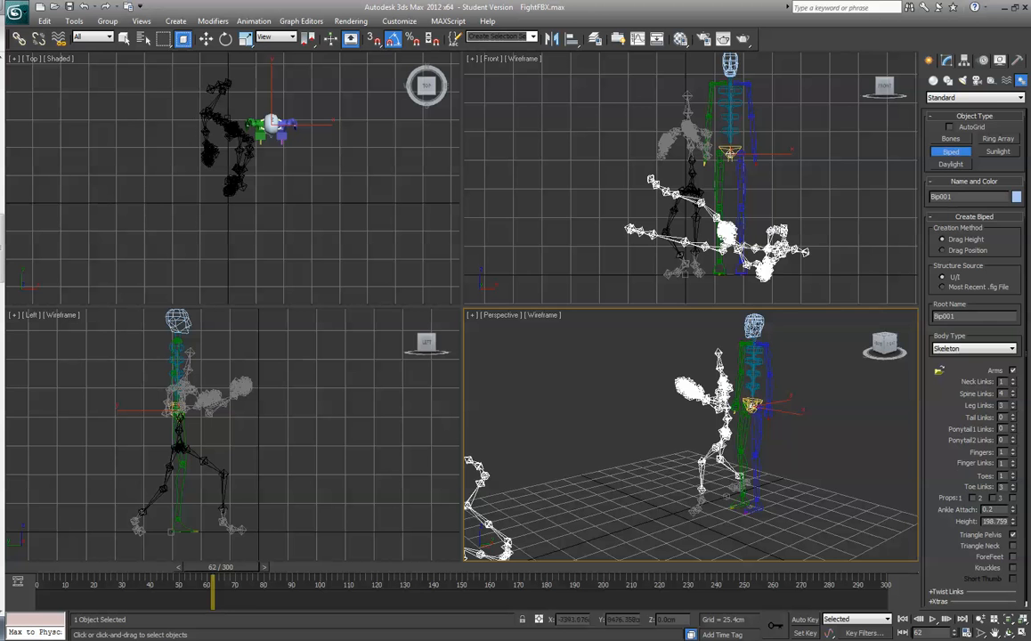
# - Set the biped's height to 170 cm
pyautogui.doubleClick(986, 521)
pyautogui.write('150.0cm')
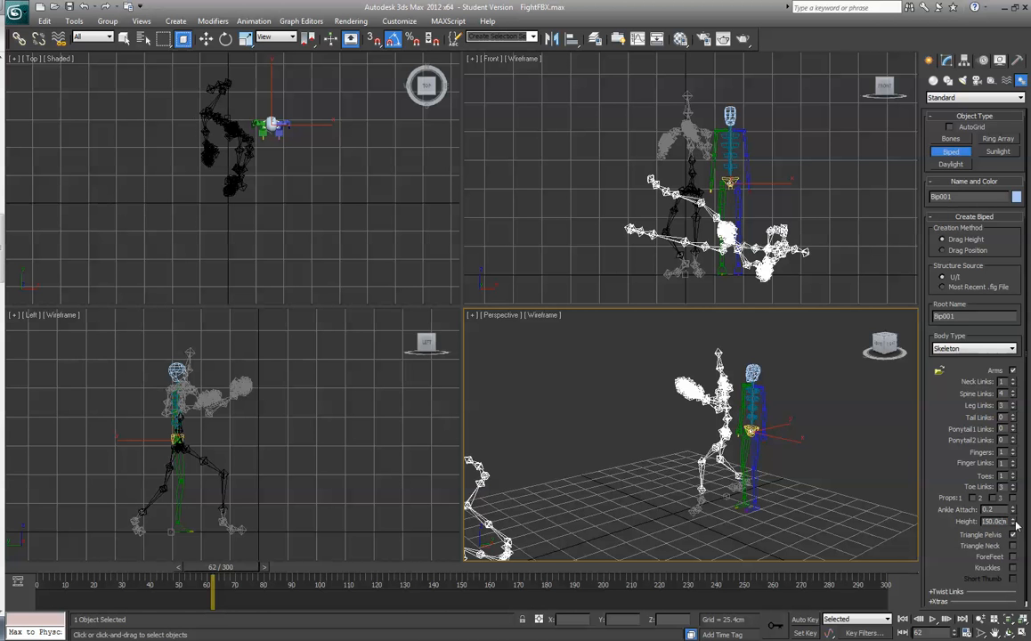
pyautogui.moveTo(1013, 521); pyautogui.dragTo(1007, 513)
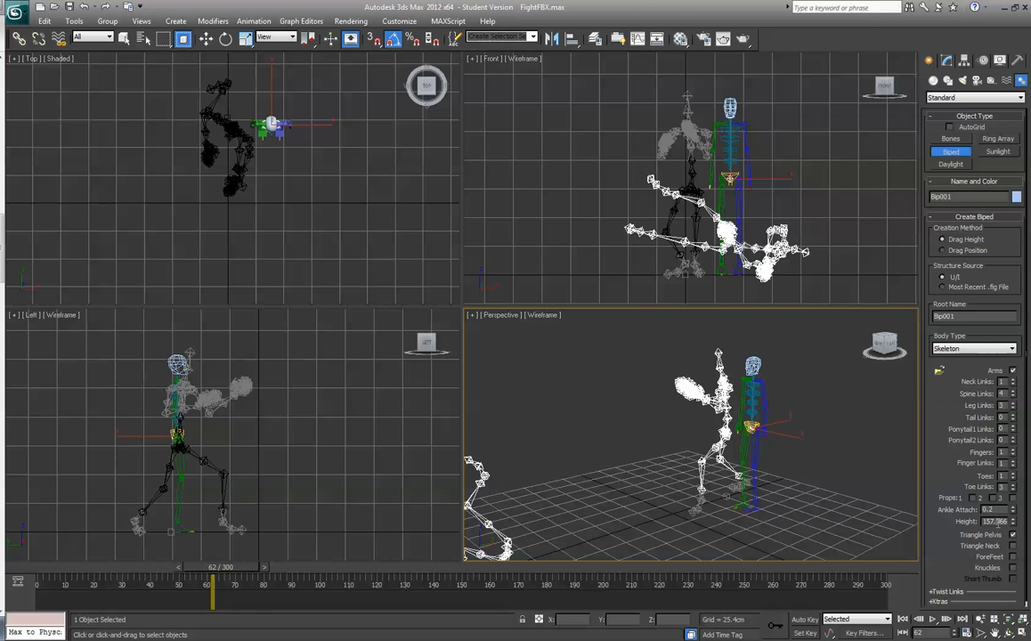
pyautogui.doubleClick(998, 523)
pyautogui.write('170')
pyautogui.press('Return')
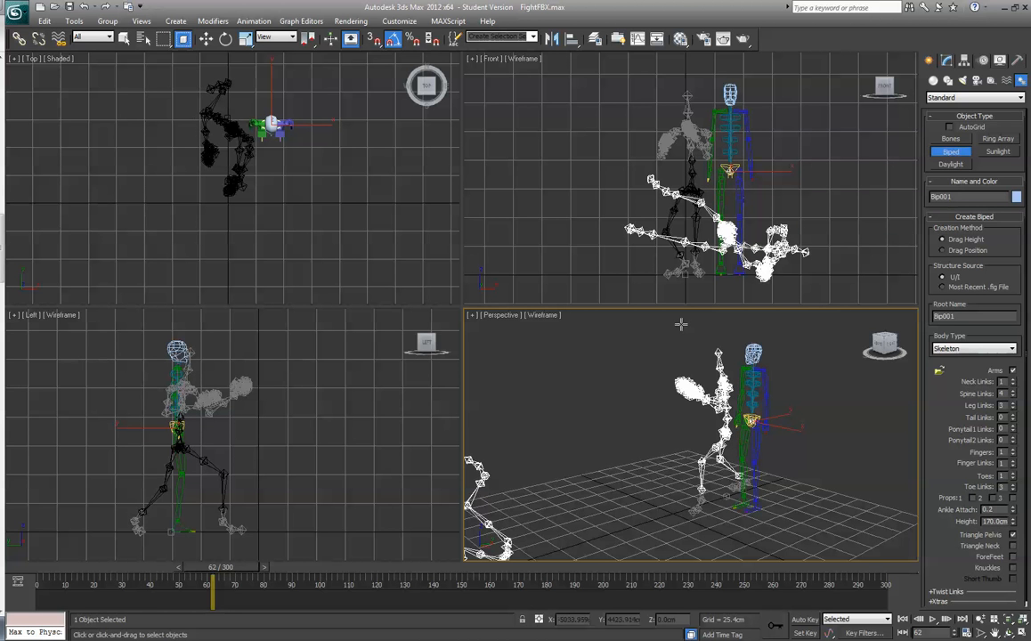
# - Switch the Perspective viewport's shading to Realistic and deselect the biped
pyautogui.click(546, 316)
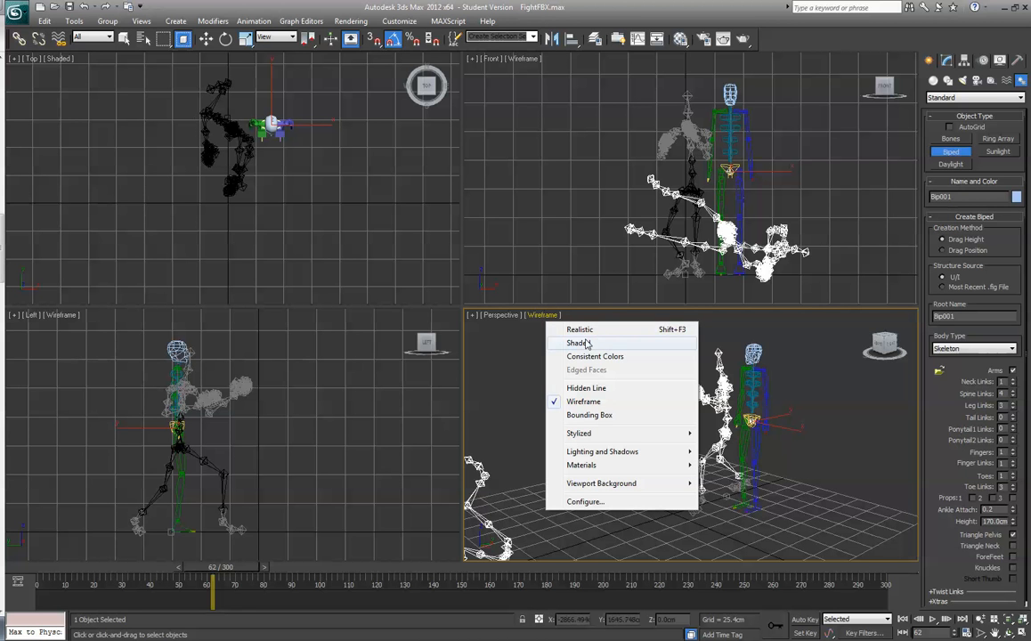
pyautogui.click(579, 329)
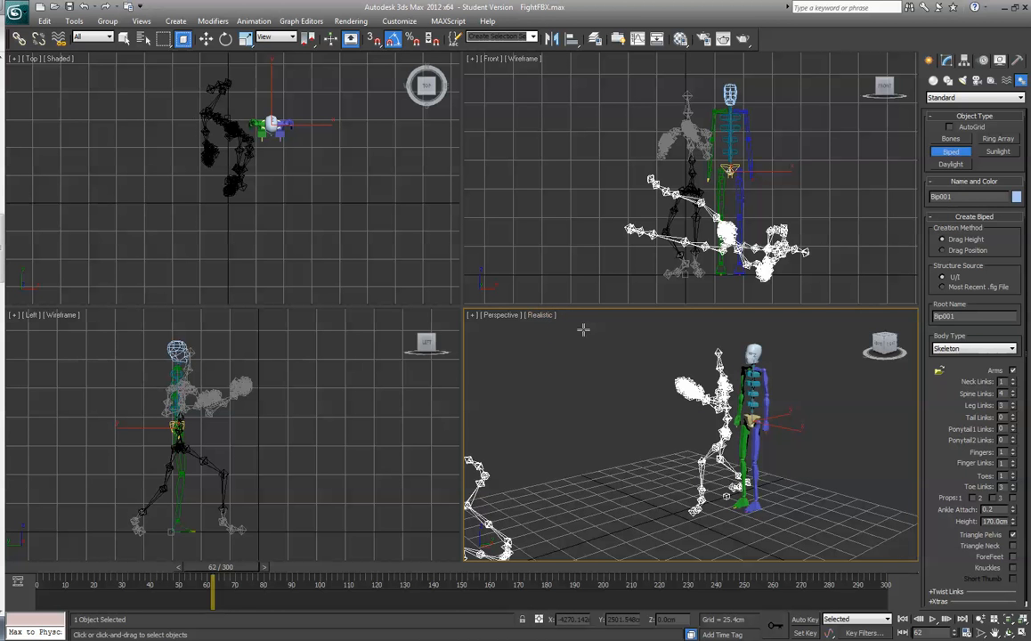
pyautogui.click(828, 354)
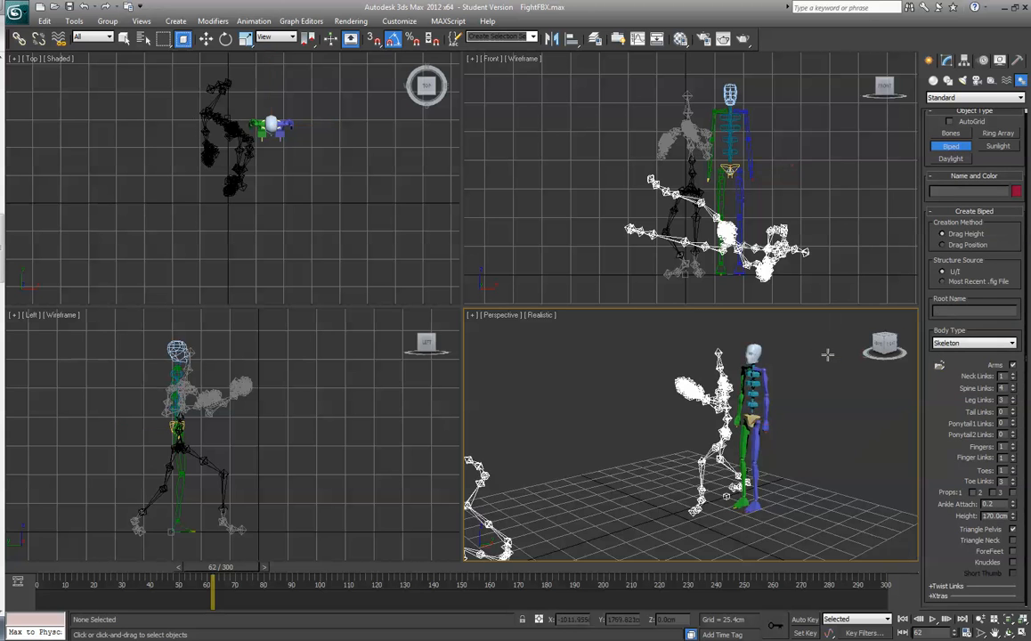
# - Create a floor Plane about 346 by 346 cm over the grid in the Perspective viewport
pyautogui.scroll(-3, 823, 352)
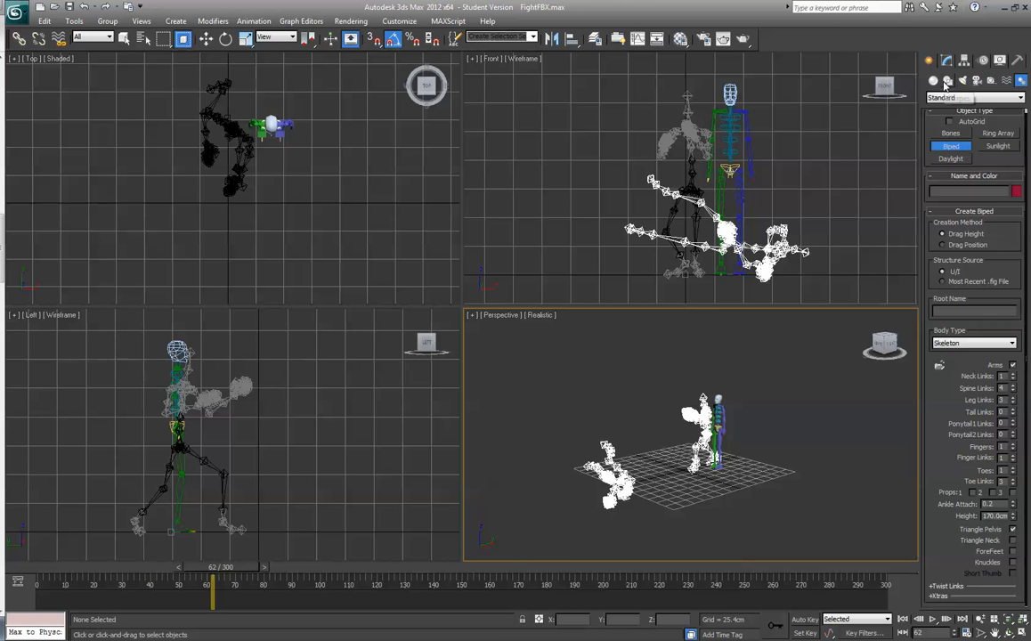
pyautogui.click(934, 80)
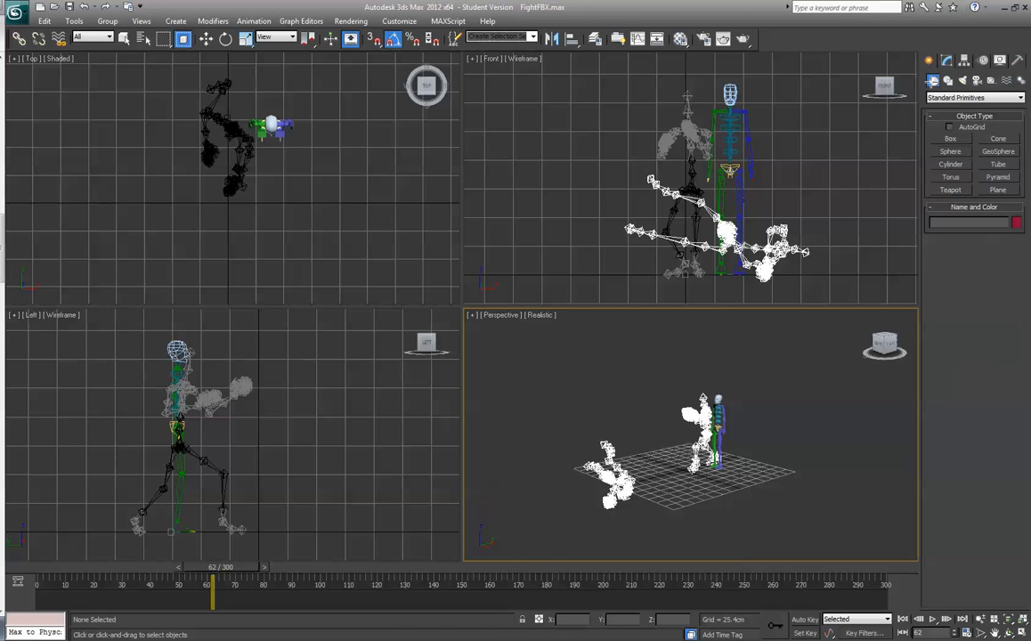
pyautogui.click(1004, 192)
pyautogui.moveTo(673, 509); pyautogui.dragTo(690, 443)
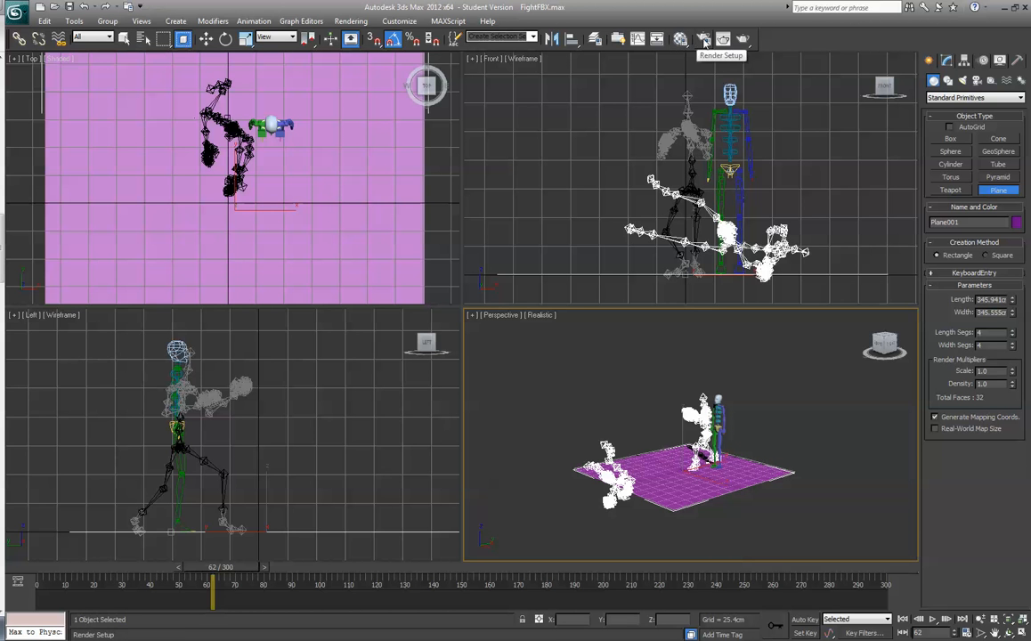
# - Assign the grey 01 - Default material to the floor plane and close the Material Editor
pyautogui.click(682, 40)
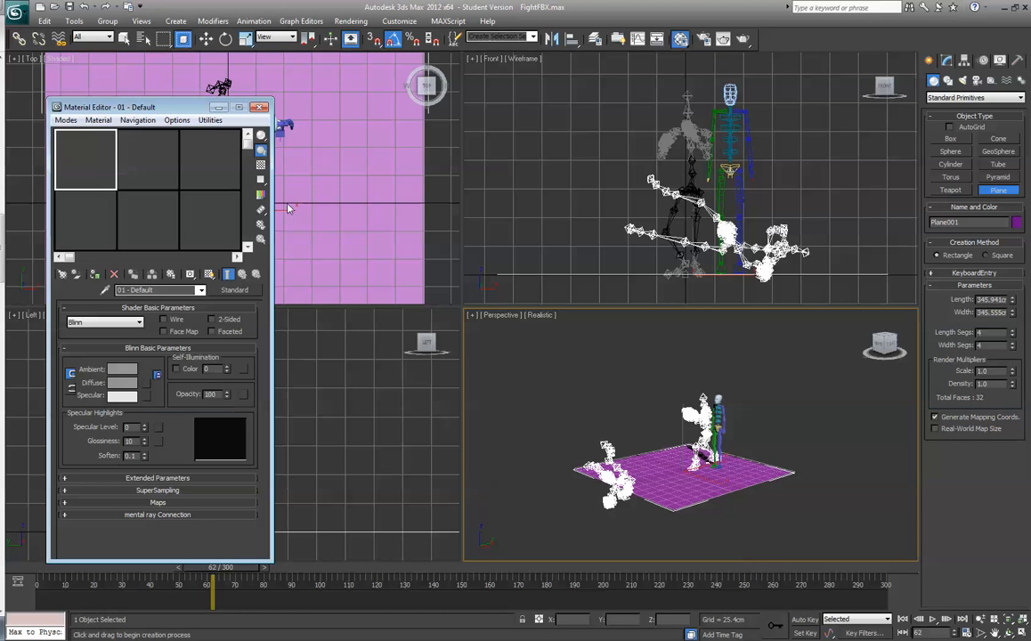
pyautogui.moveTo(314, 128); pyautogui.dragTo(313, 128)
pyautogui.click(259, 107)
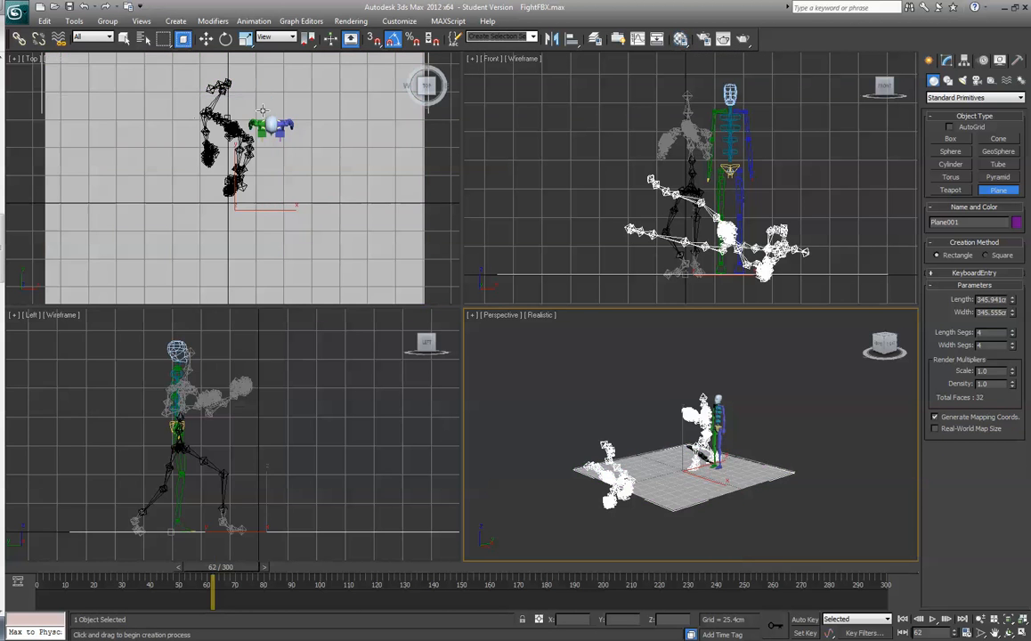
# - Reduce the plane to one length and one width segment, and set its length and width to 320 cm
pyautogui.rightClick(1012, 336)
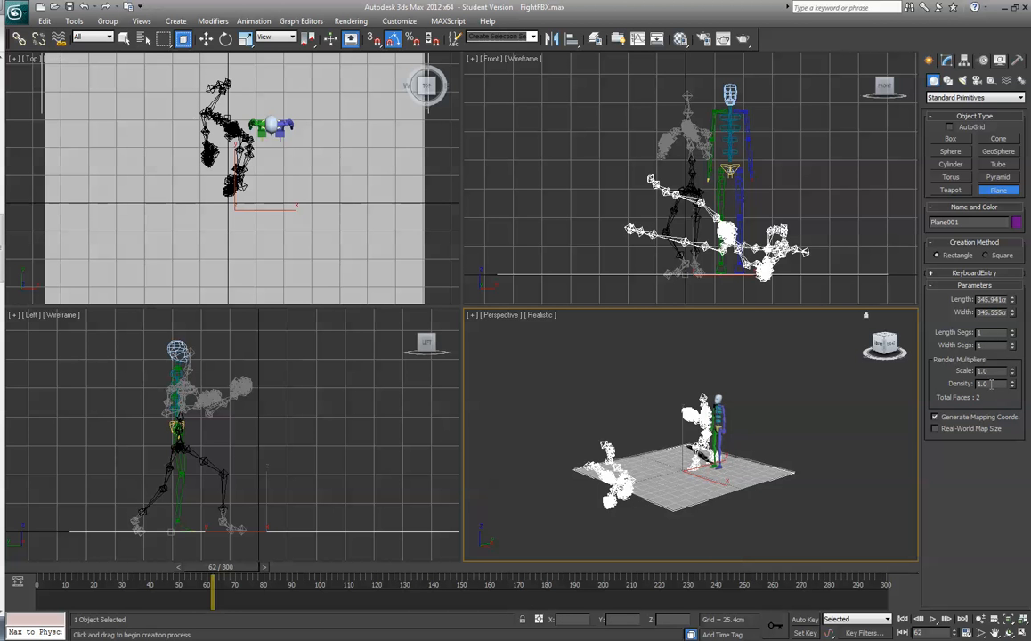
pyautogui.doubleClick(1002, 299)
pyautogui.write('320')
pyautogui.press('Tab')
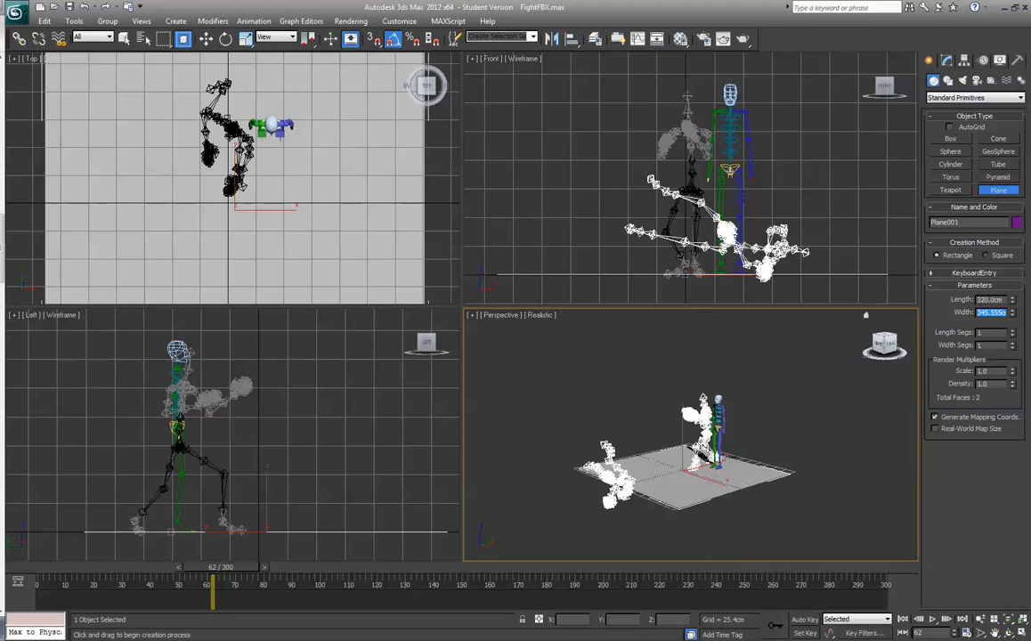
pyautogui.write('320.0cm')
pyautogui.press('Tab')
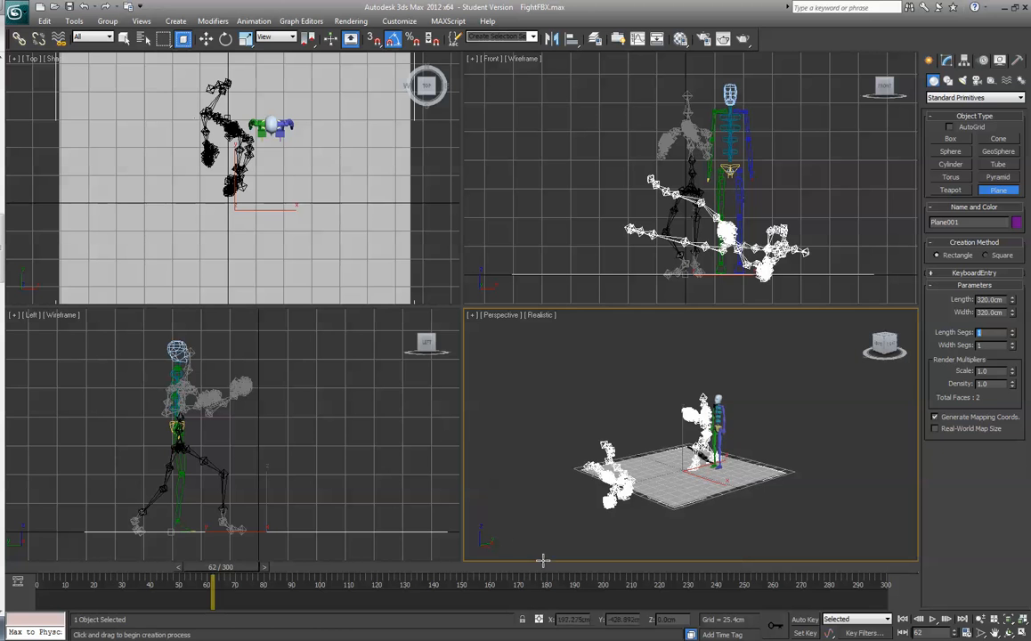
# - Move the floor plane to the world origin at X 0 and Y 0
pyautogui.click(206, 38)
pyautogui.rightClick(334, 85)
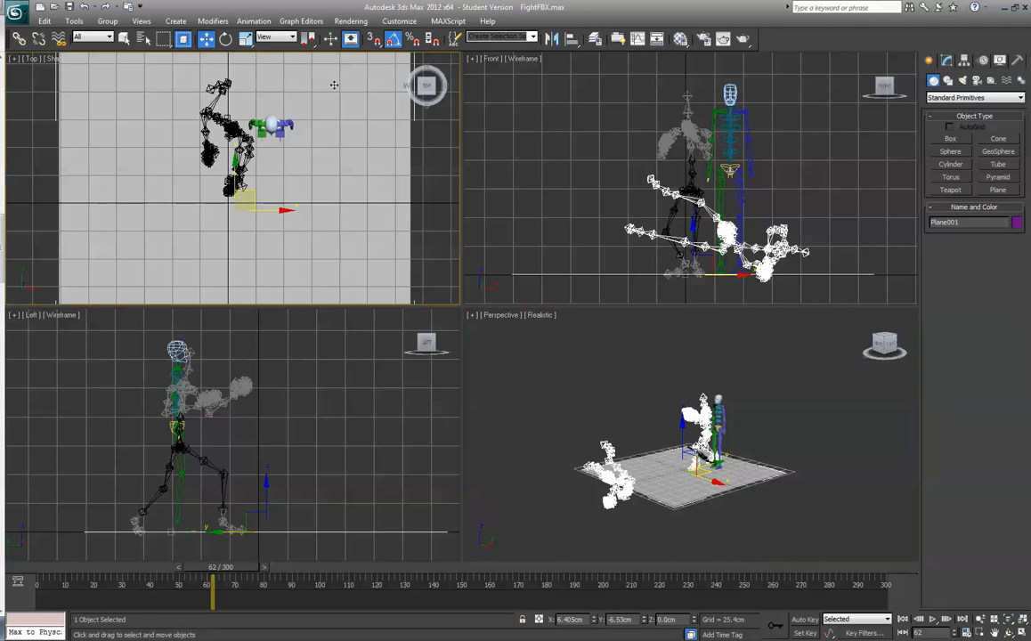
pyautogui.doubleClick(570, 619)
pyautogui.write('0')
pyautogui.press('Return')
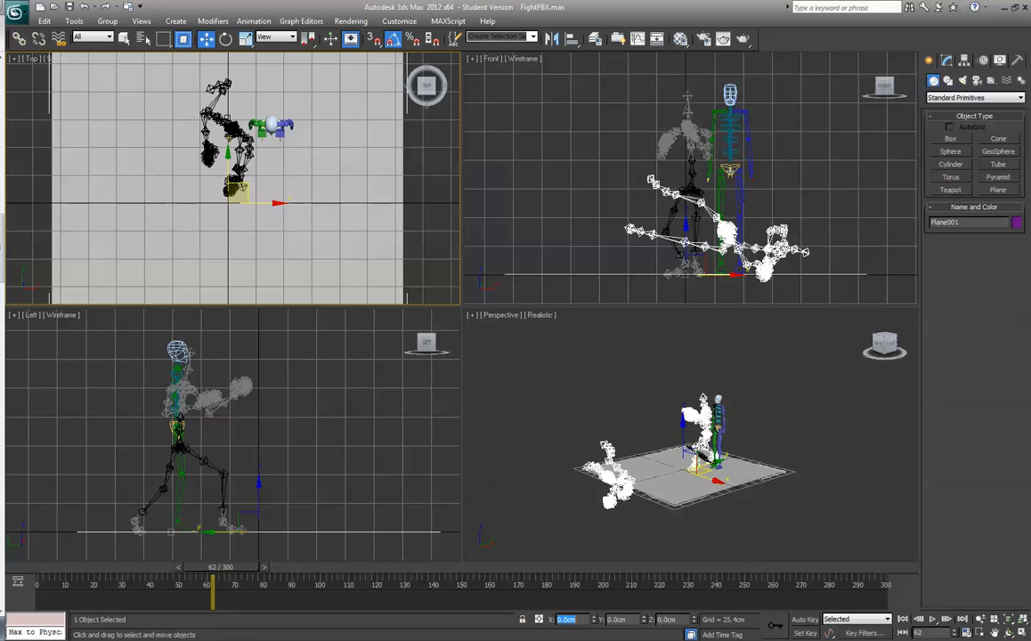
# - Freeze the floor plane
pyautogui.rightClick(375, 236)
pyautogui.click(374, 234)
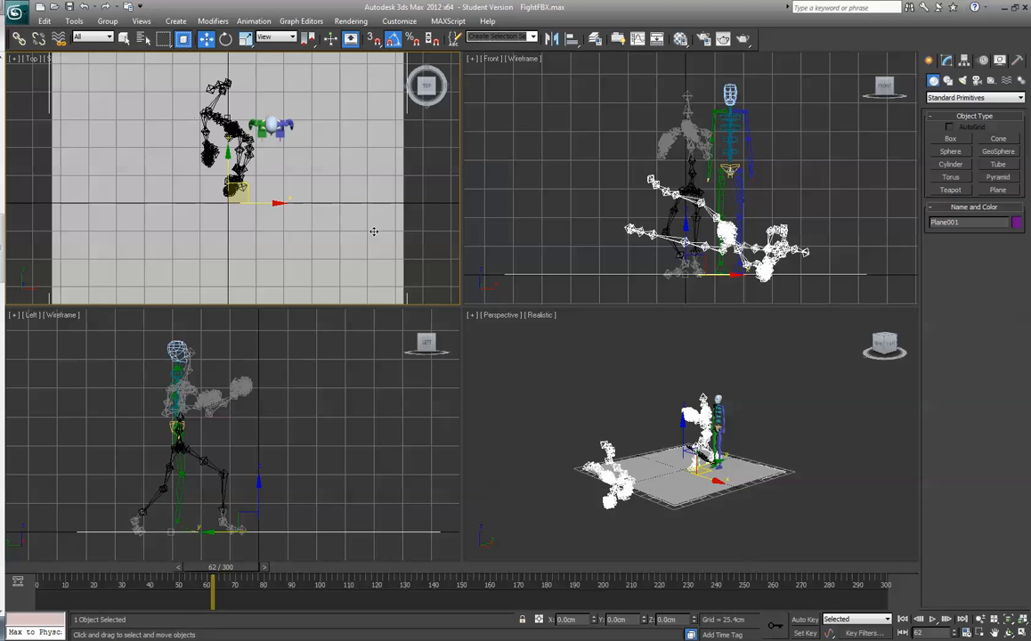
pyautogui.rightClick(371, 229)
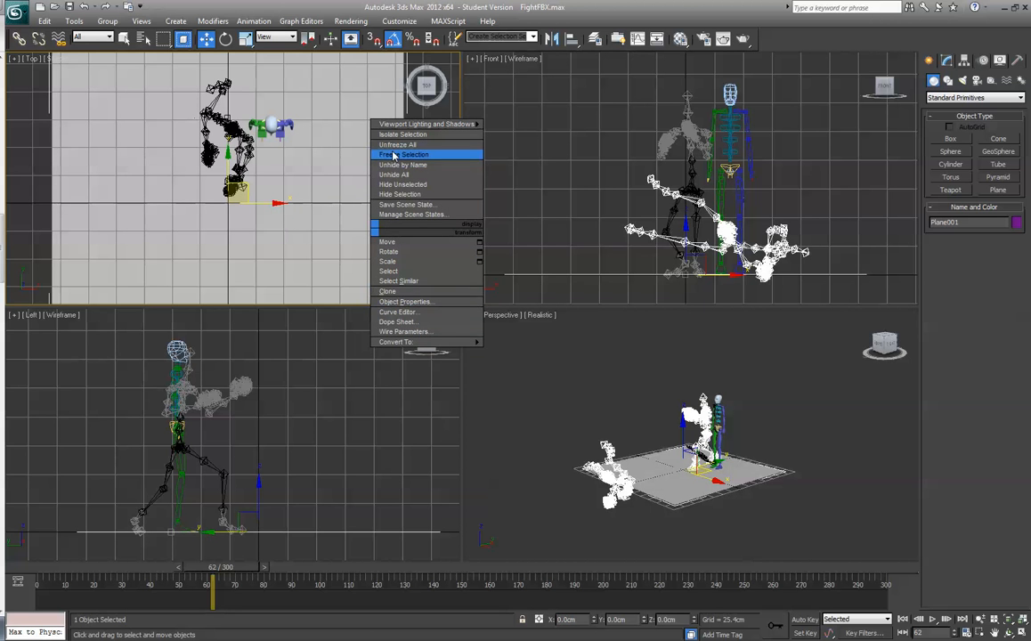
pyautogui.click(433, 258)
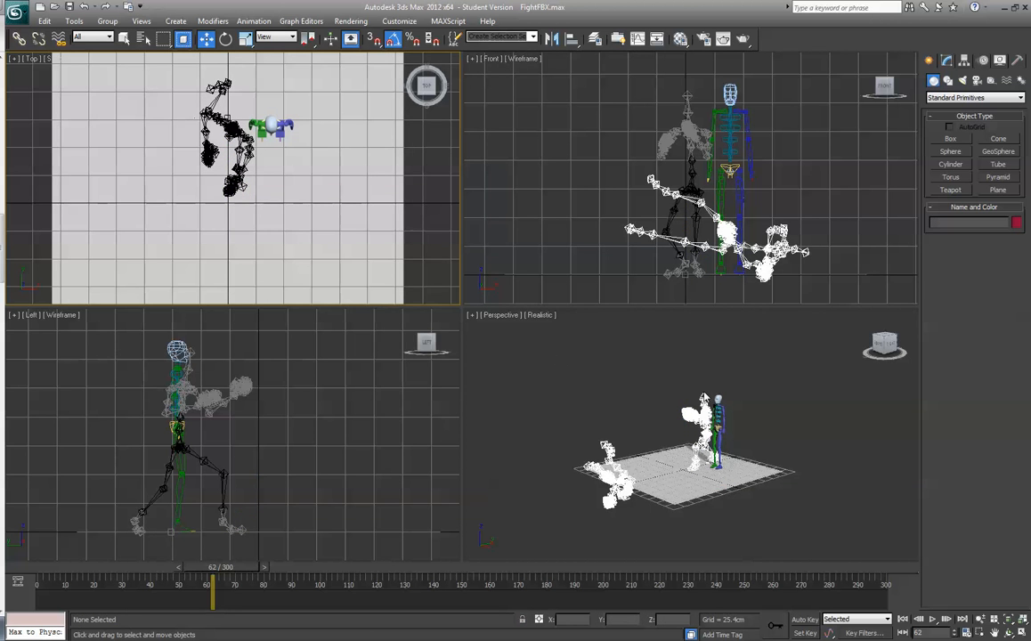
# - Maximize the Perspective viewport and hide its grid
pyautogui.hotkey('alt', 'w')
pyautogui.hotkey('alt', 'w')
pyautogui.click(640, 354)
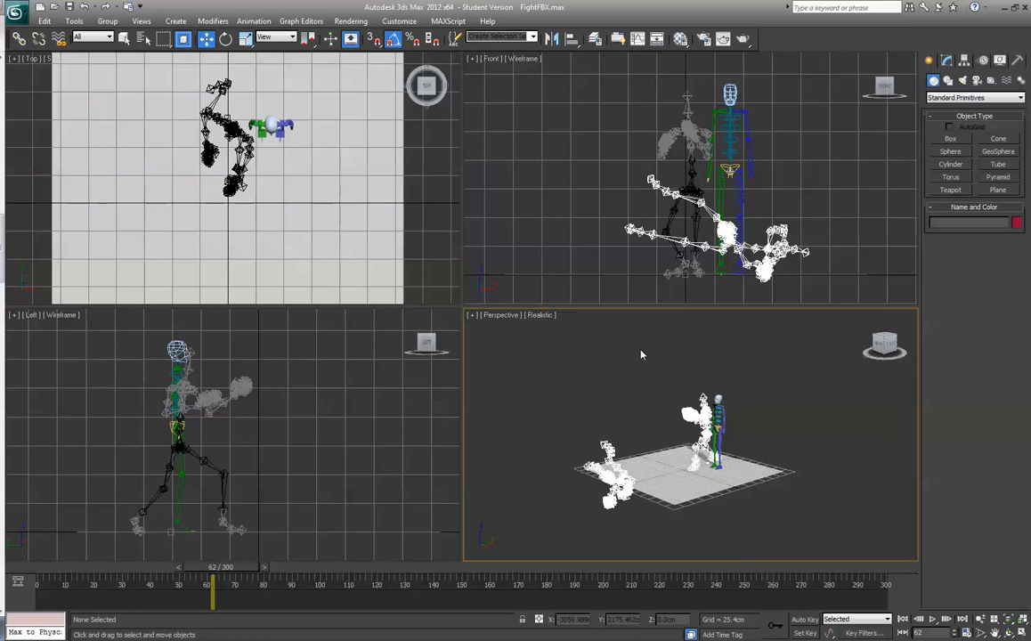
pyautogui.hotkey('alt', 'w')
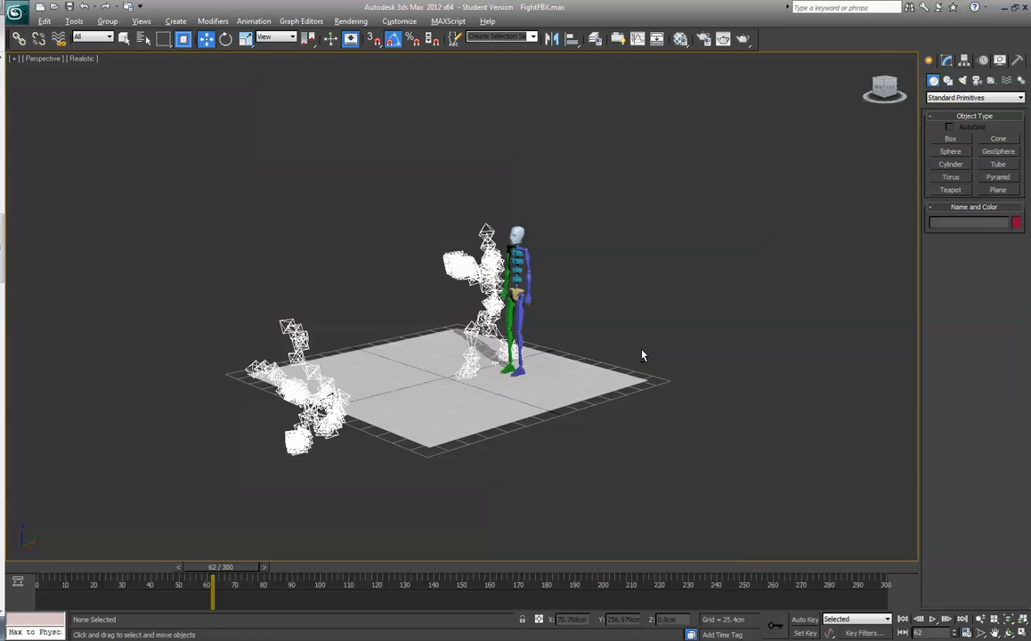
pyautogui.press('g')
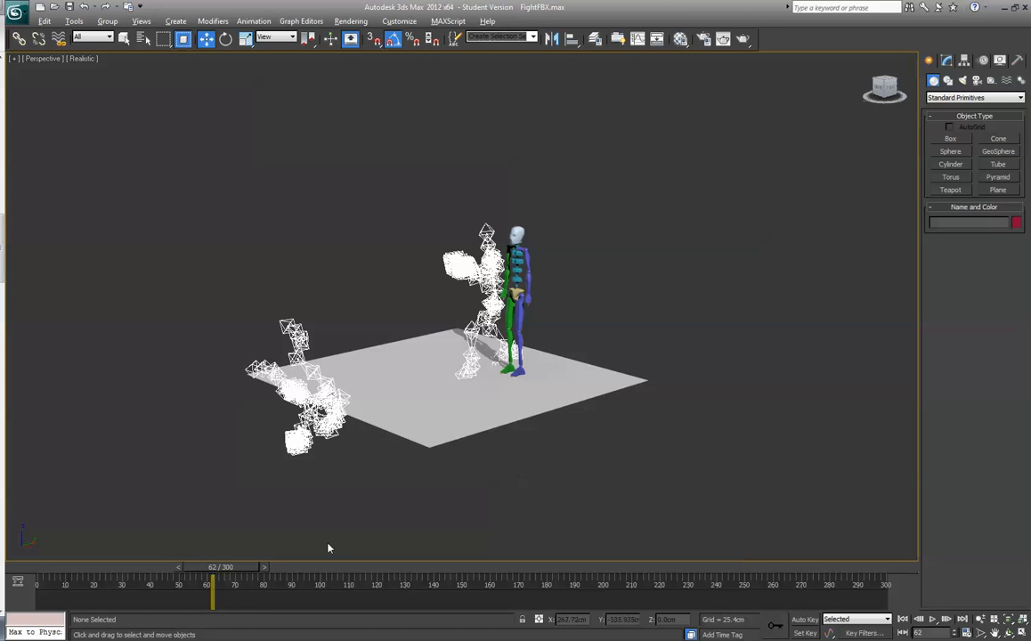
# - Scrub the timeline to frame 31 to examine the motion, and restore the four-viewport layout
pyautogui.moveTo(221, 567); pyautogui.dragTo(150, 563)
pyautogui.press('w')
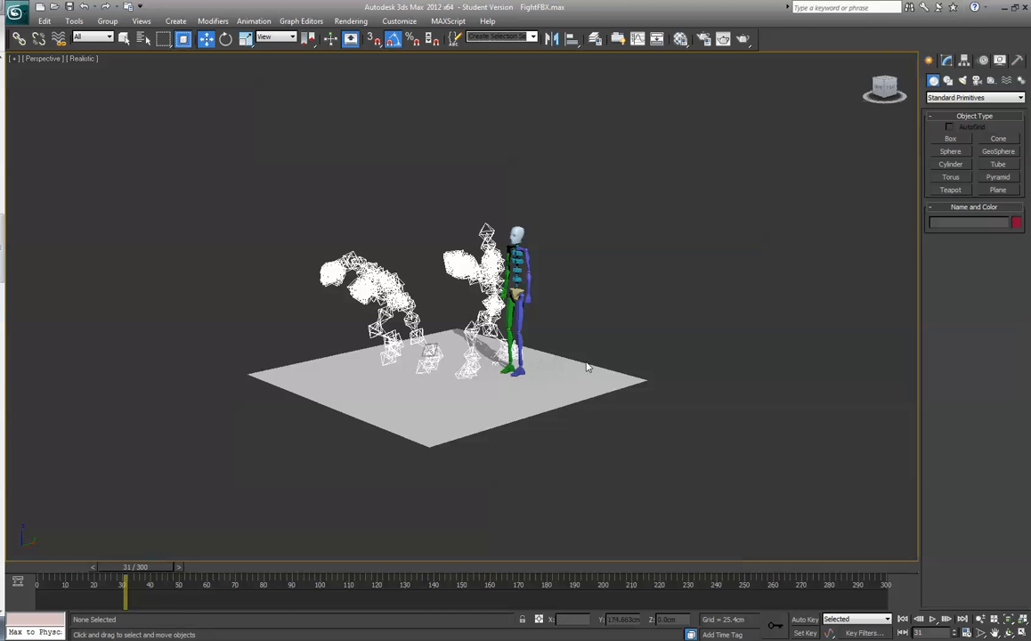
pyautogui.hotkey('alt', 'w')
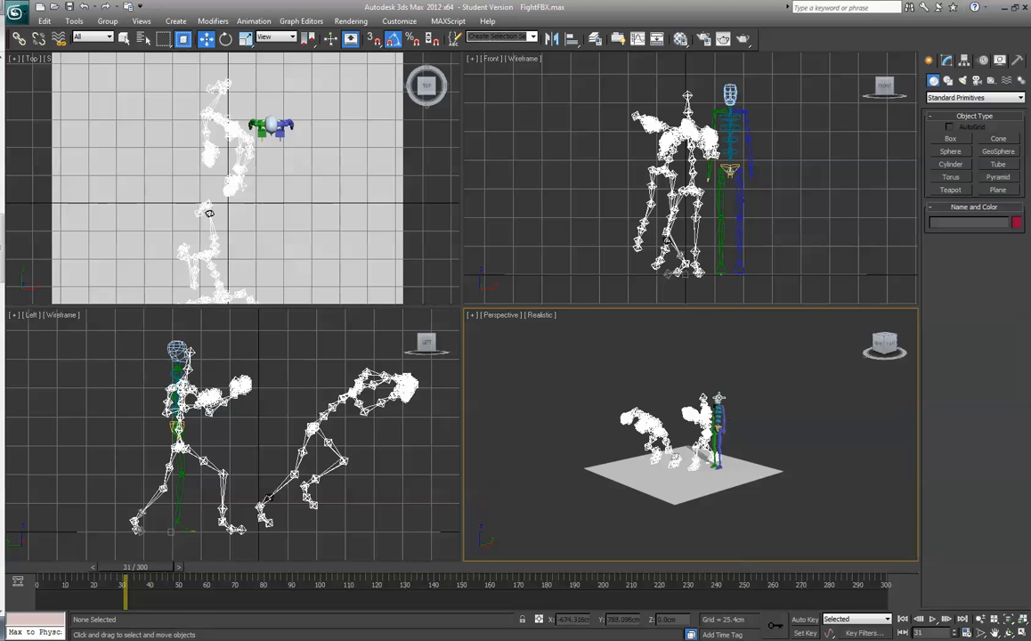
# - Select the biped's pelvis in the Front viewport
pyautogui.click(721, 393)
pyautogui.click(781, 356)
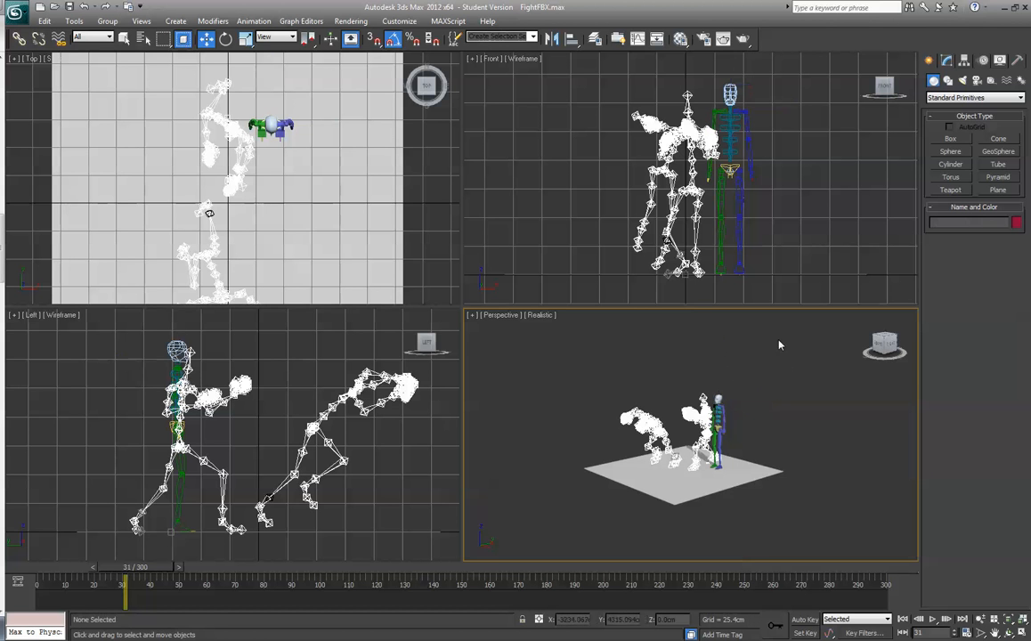
pyautogui.click(730, 169)
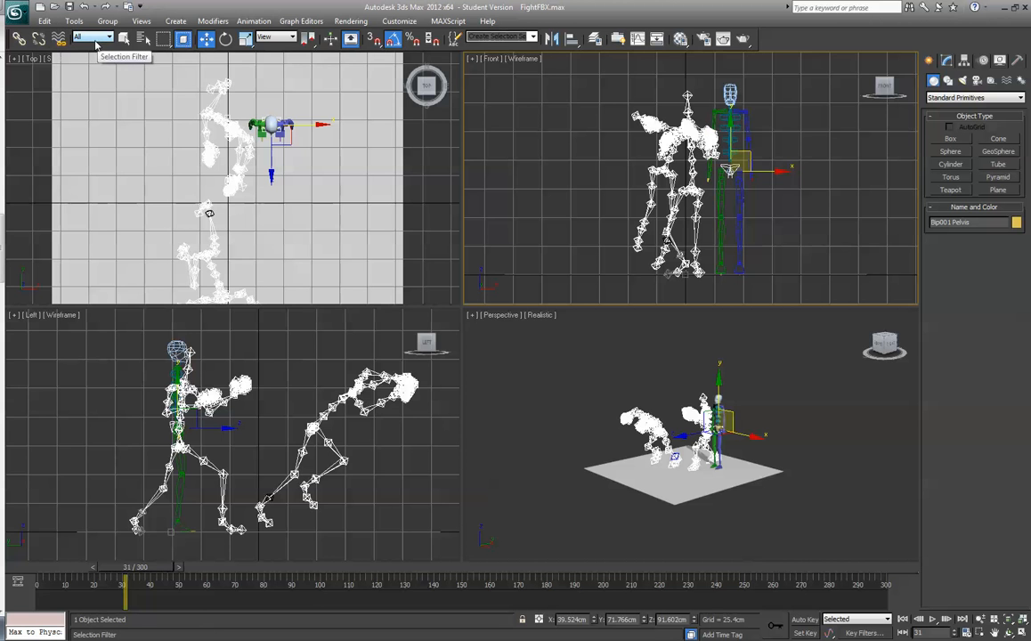
# - Return the timeline to frame 0, maximize the Perspective viewport on the three figures, and clear the selection
pyautogui.moveTo(140, 563); pyautogui.dragTo(69, 566)
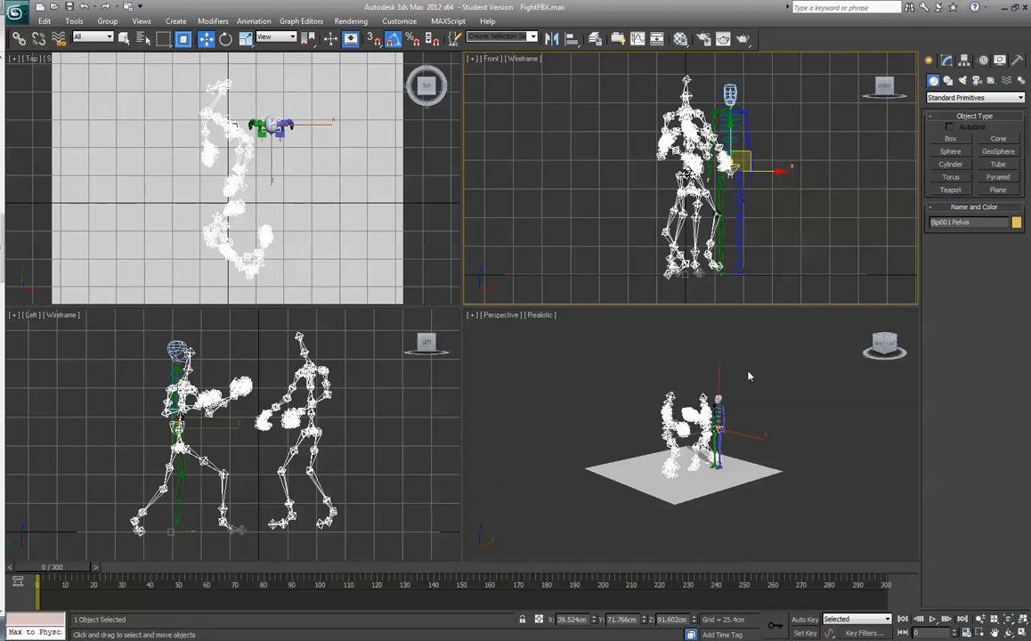
pyautogui.rightClick(754, 397)
pyautogui.hotkey('alt', 'w')
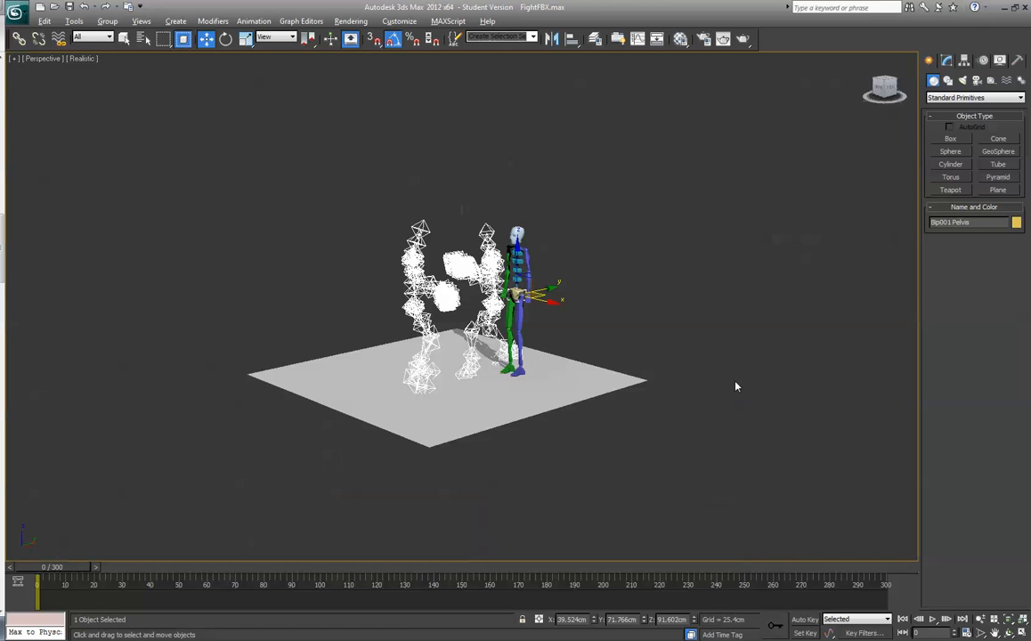
pyautogui.click(694, 354)
pyautogui.scroll(3, 694, 354)
pyautogui.scroll(-1, 694, 355)
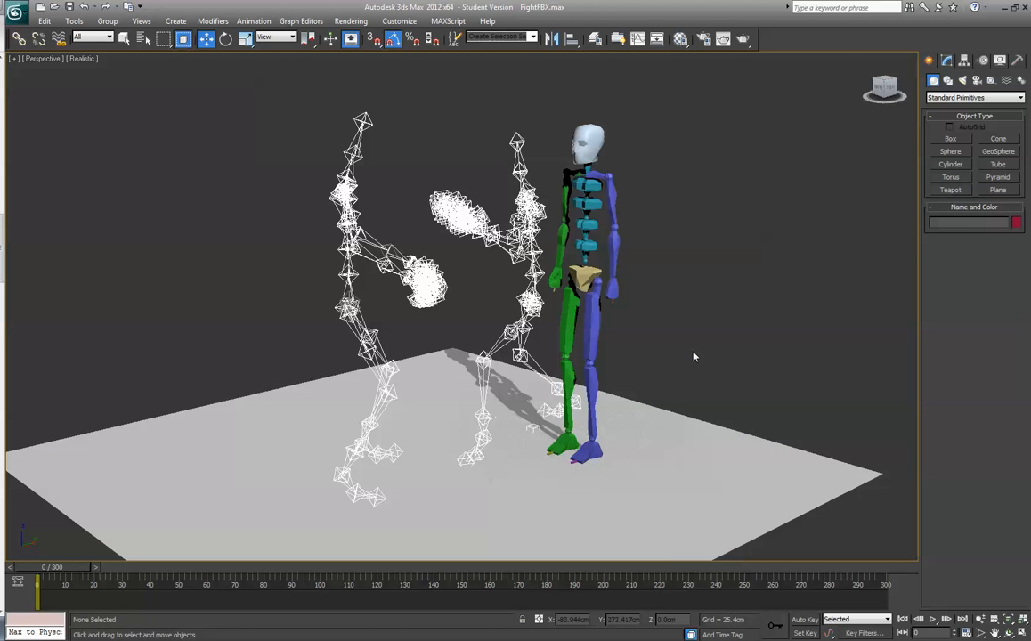
# - Select the biped's root object Bip001 by name and move the biped onto the nearer motion-capture skeleton
pyautogui.click(583, 276)
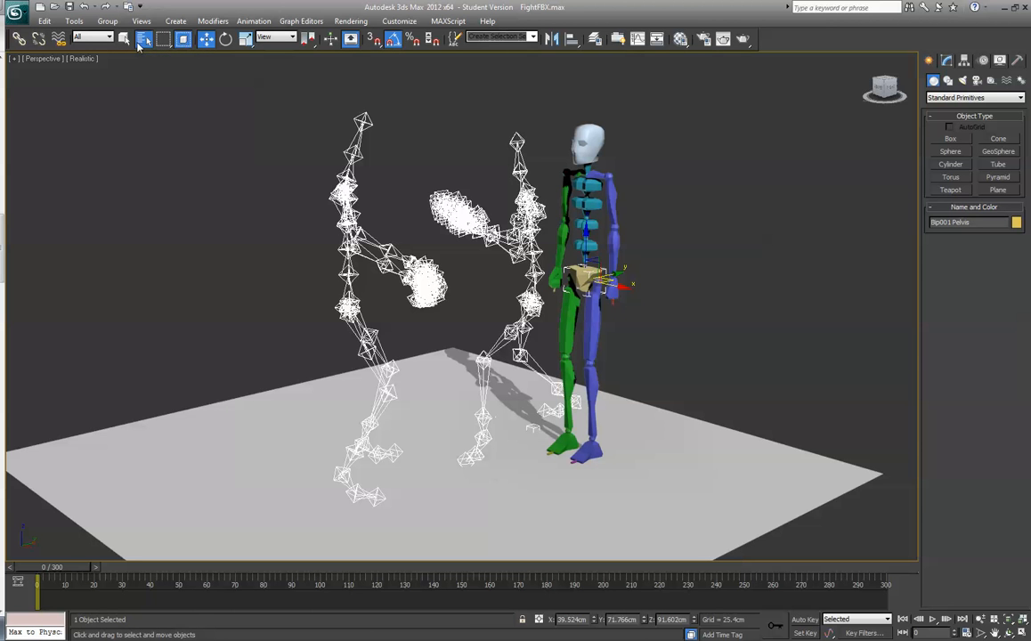
pyautogui.click(144, 40)
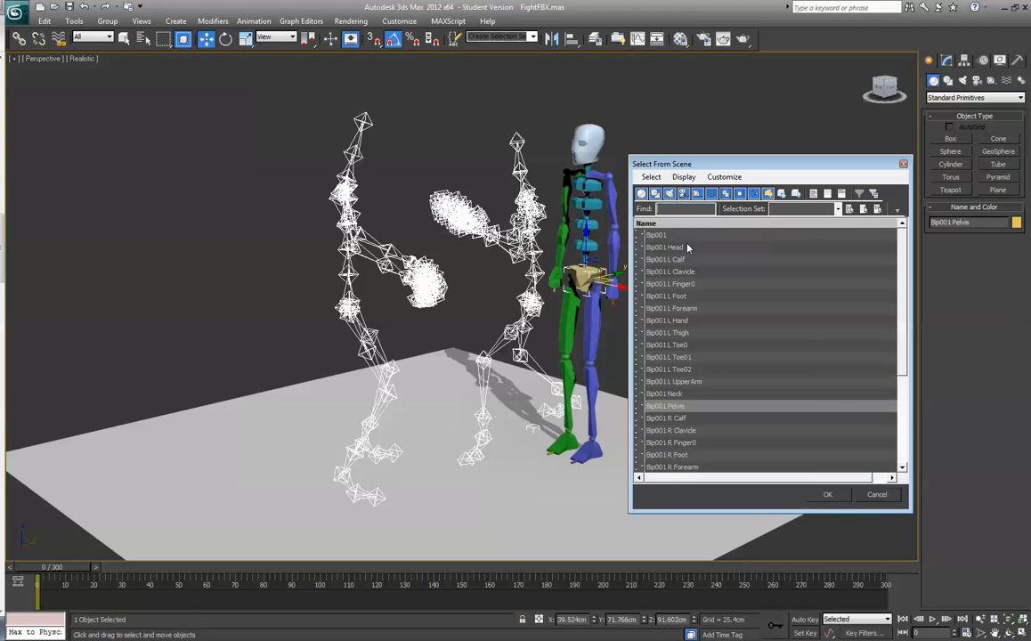
pyautogui.click(690, 235)
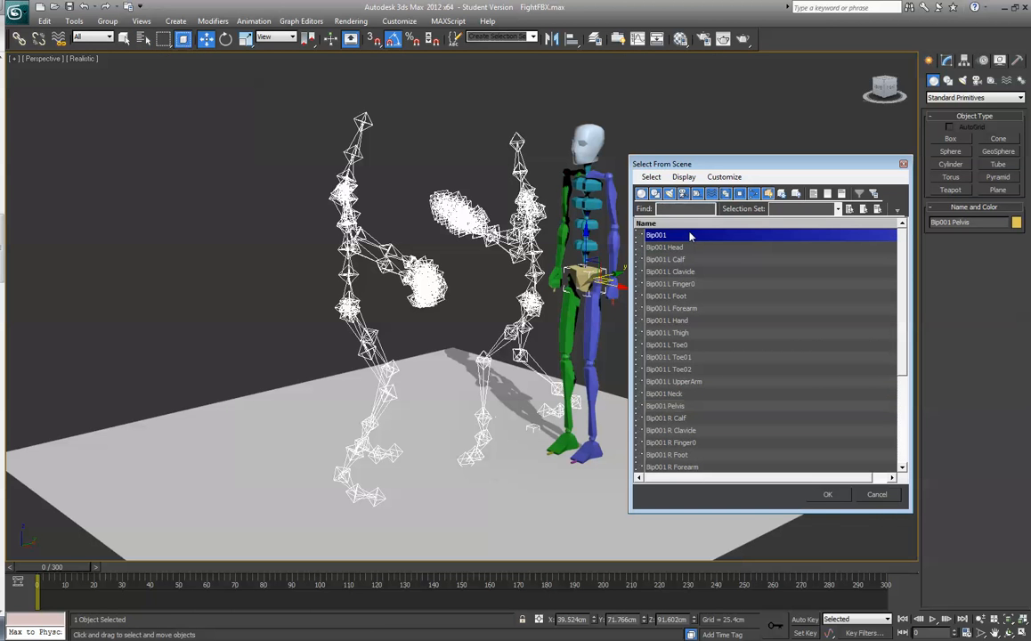
pyautogui.click(827, 498)
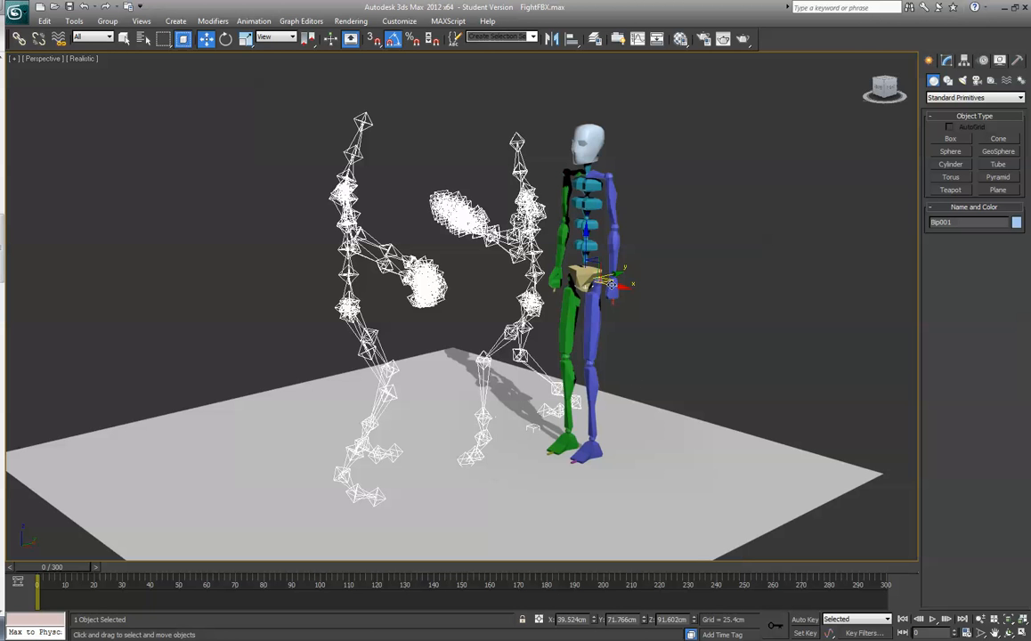
pyautogui.moveTo(594, 279); pyautogui.dragTo(570, 270)
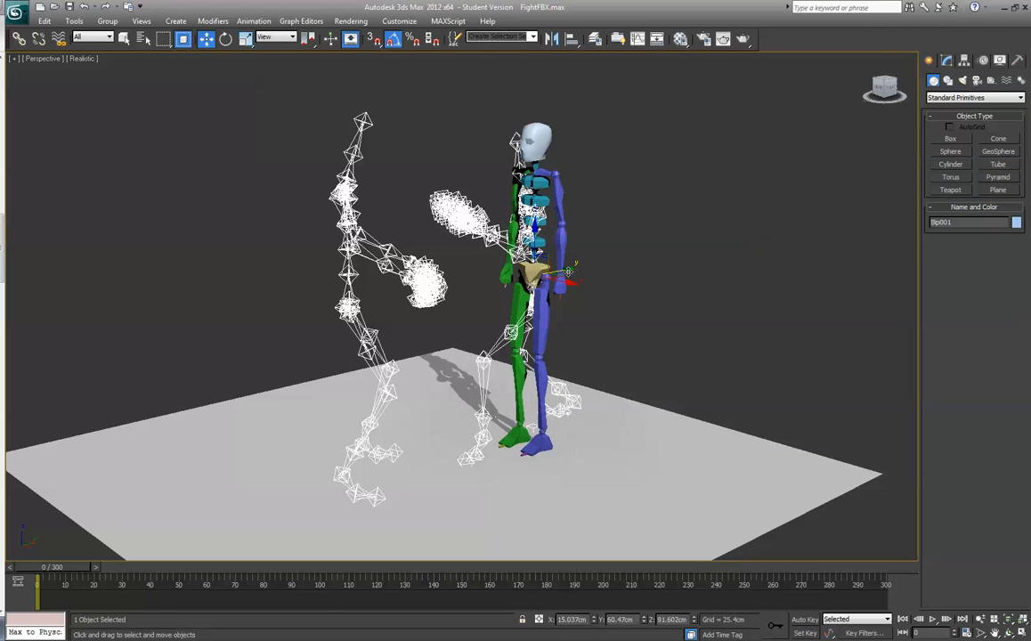
# - From the back view, centre the biped on the skeleton and lower it, to about X 5.4 cm and Z 88 cm
pyautogui.click(892, 91)
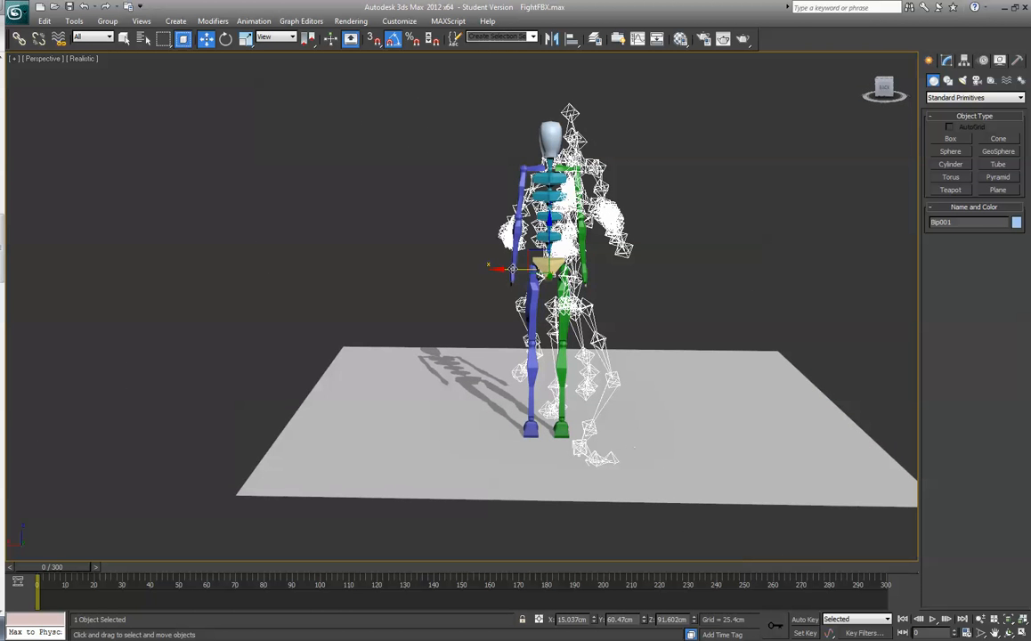
pyautogui.moveTo(512, 270); pyautogui.dragTo(529, 271)
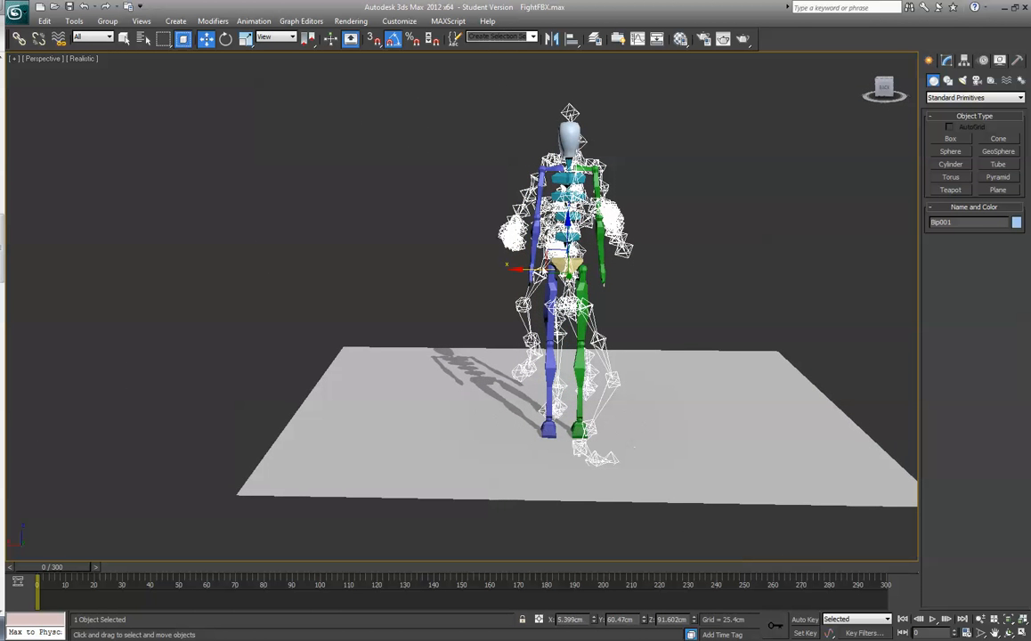
pyautogui.moveTo(569, 233); pyautogui.dragTo(568, 240)
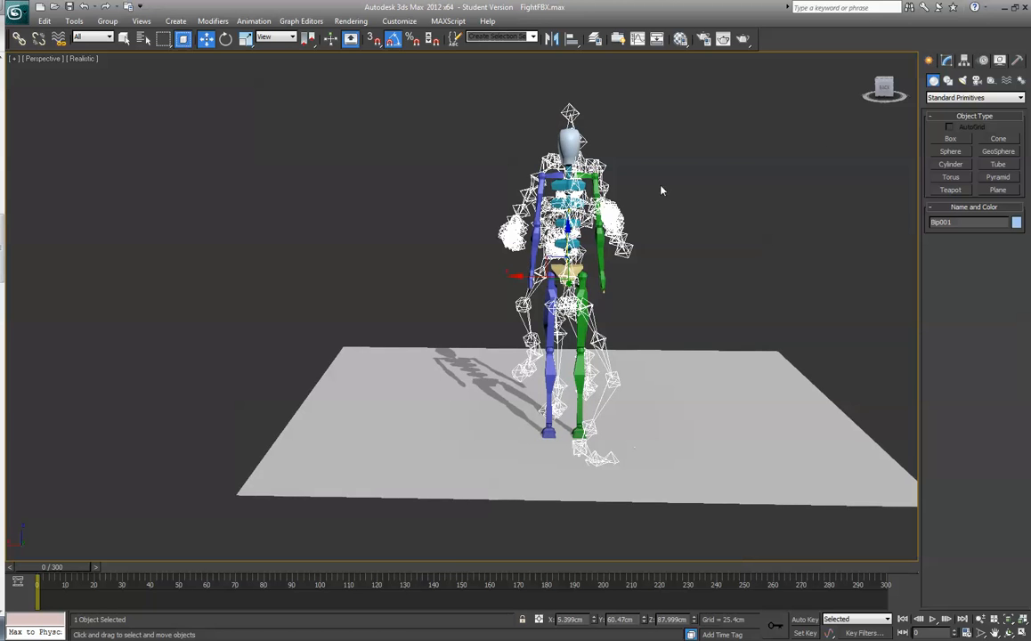
# - Fine-tune the biped root in the Top and Left viewports to match the skeleton's hips, at about X 4.9, Y 70.1, Z 76.2 cm
pyautogui.hotkey('alt', 'w')
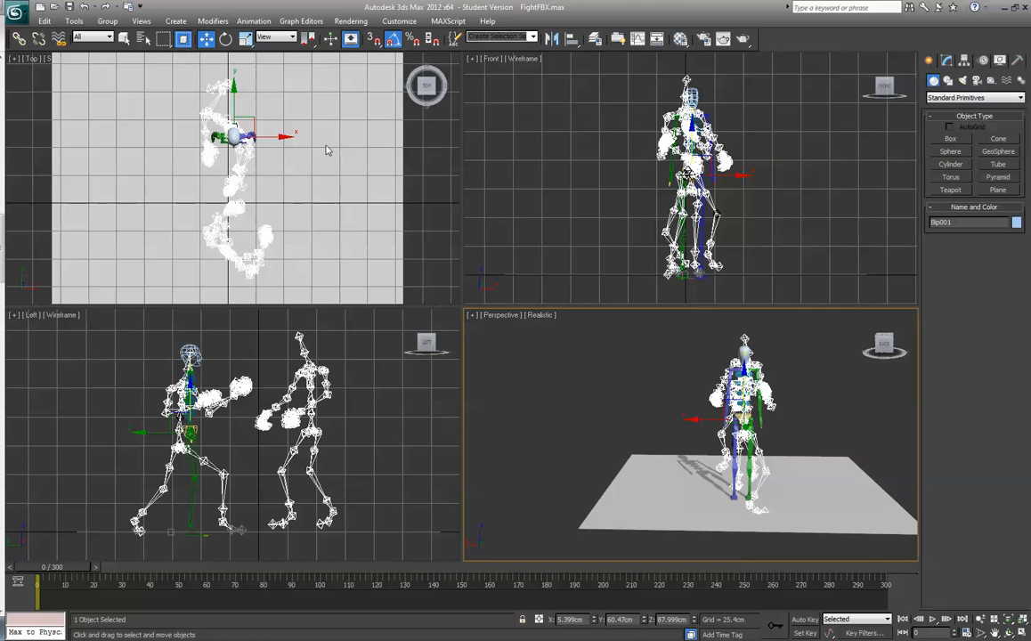
pyautogui.rightClick(284, 138)
pyautogui.moveTo(272, 137); pyautogui.dragTo(272, 138)
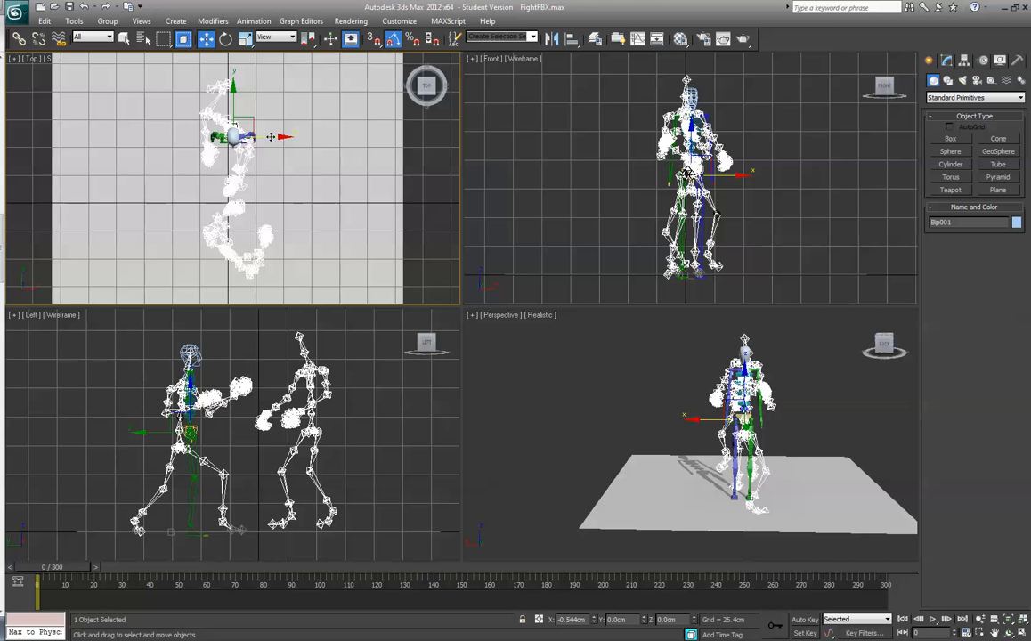
pyautogui.rightClick(159, 436)
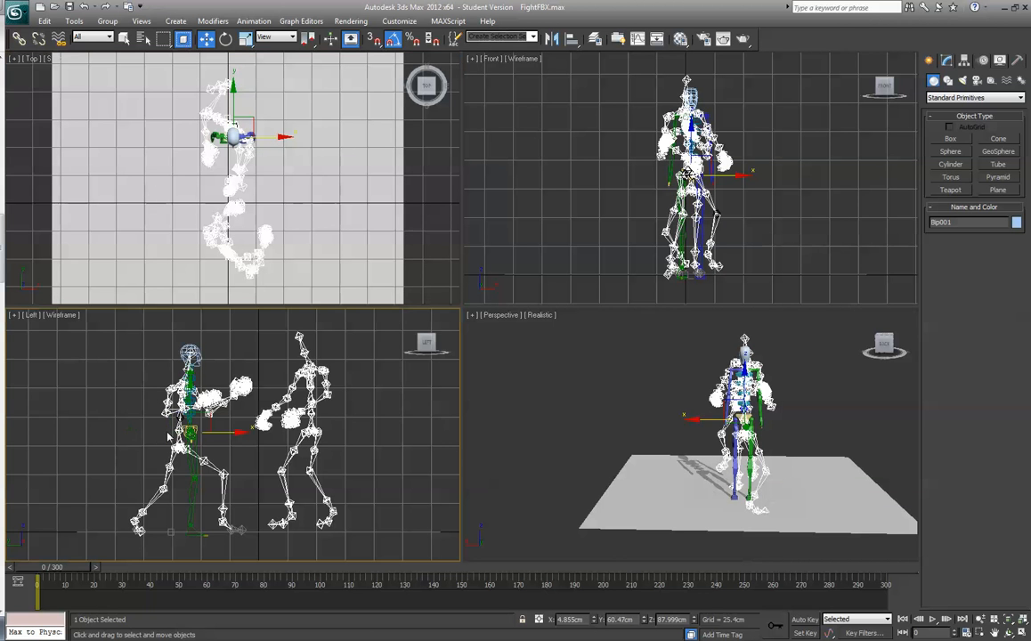
pyautogui.moveTo(230, 432); pyautogui.dragTo(222, 433)
pyautogui.moveTo(179, 386); pyautogui.dragTo(180, 399)
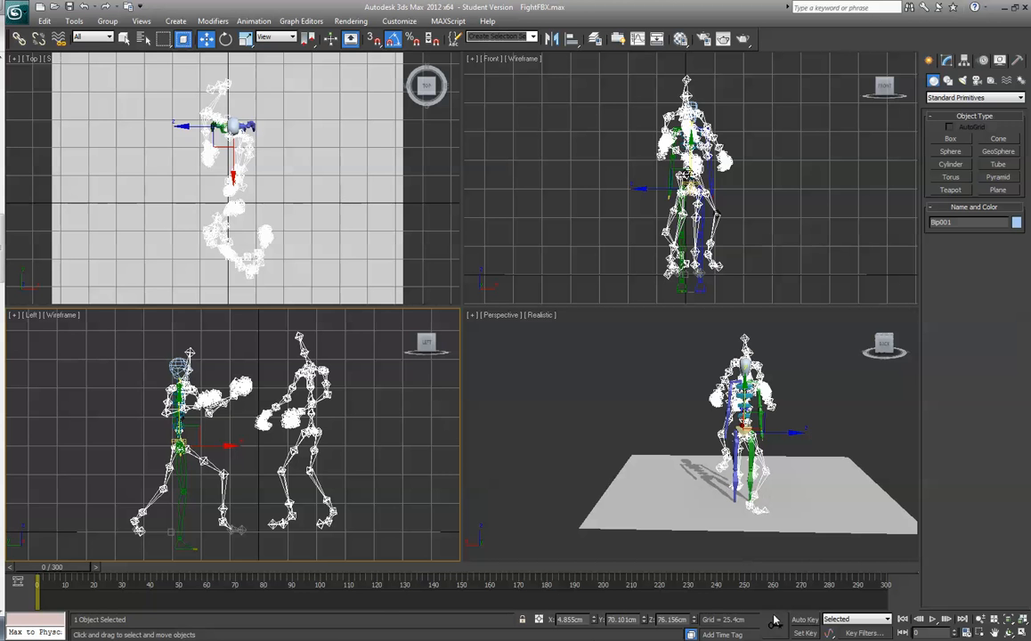
# - Turn on Auto Key with the timeline at frame 0
pyautogui.moveTo(65, 572); pyautogui.dragTo(23, 578)
pyautogui.press('w')
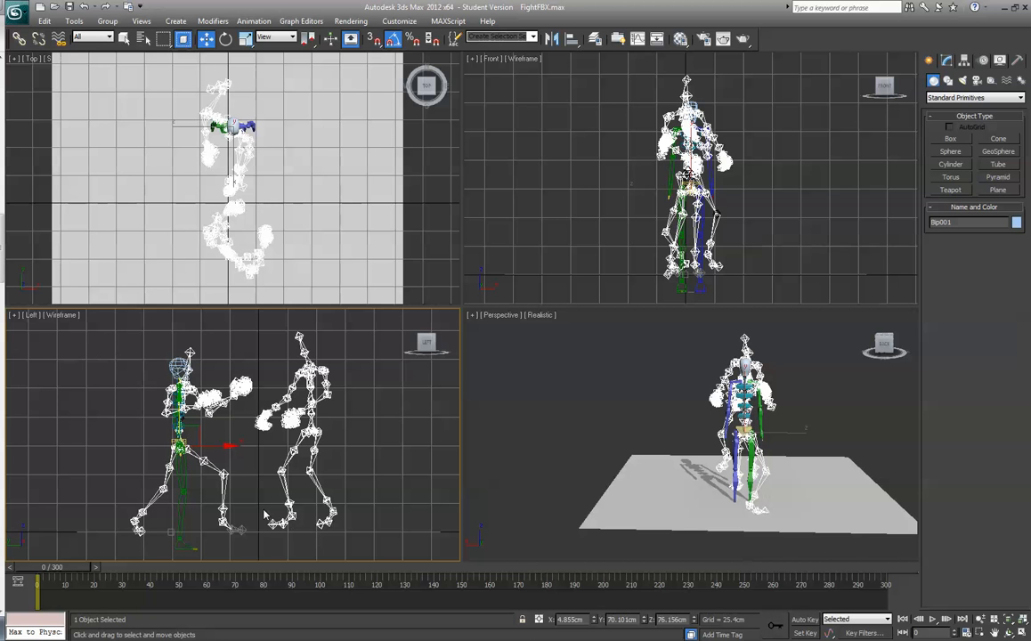
pyautogui.click(803, 619)
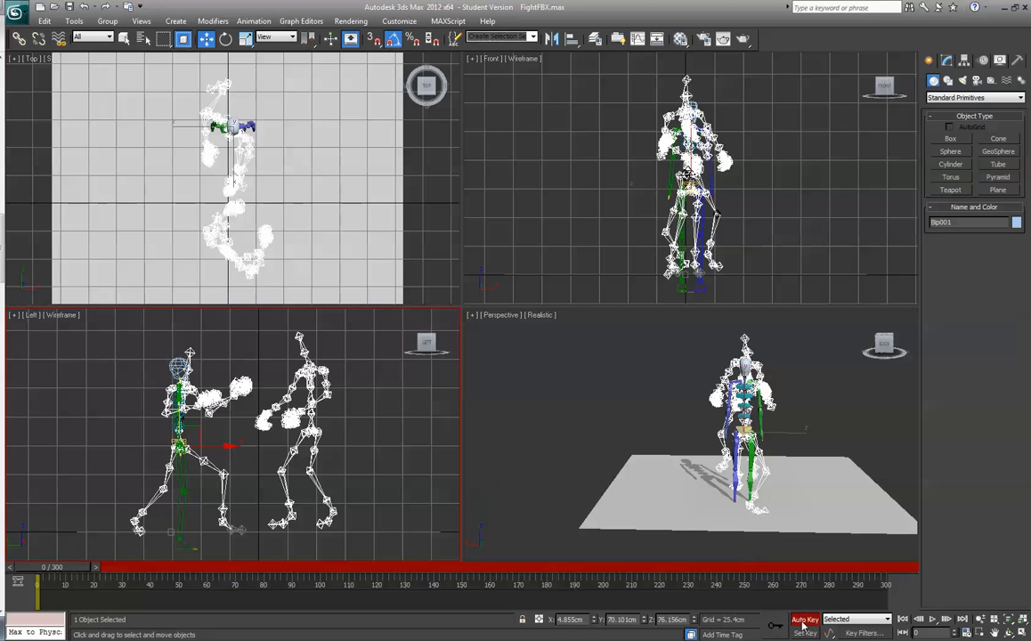
# - Move the biped's right foot back and up onto the skeleton's rear foot in the maximized Perspective side view, to about Y 108.7 and Z 9.1 cm
pyautogui.click(183, 520)
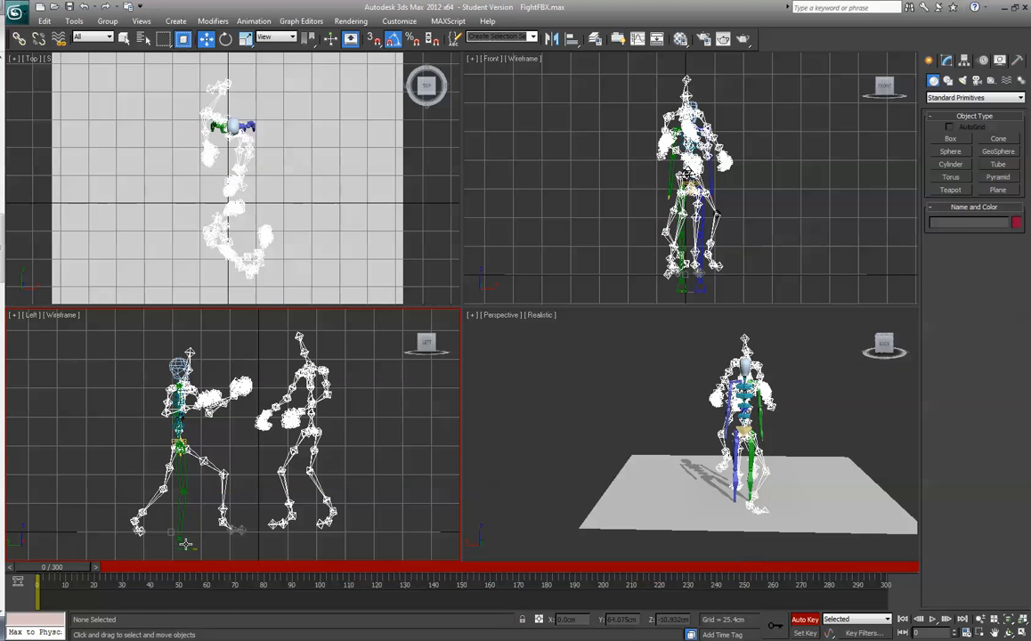
pyautogui.click(183, 543)
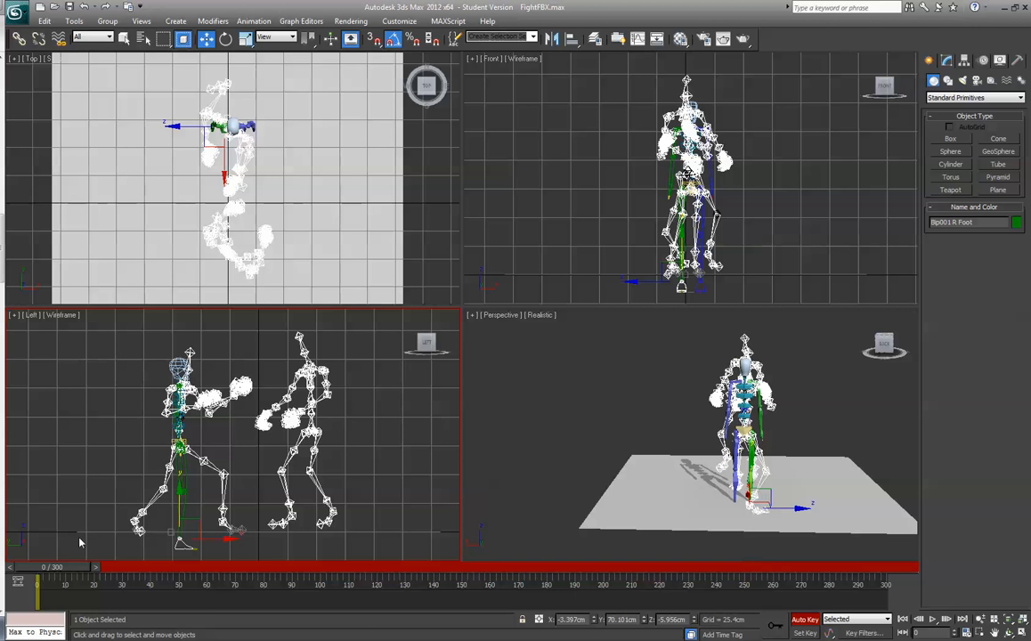
pyautogui.rightClick(694, 399)
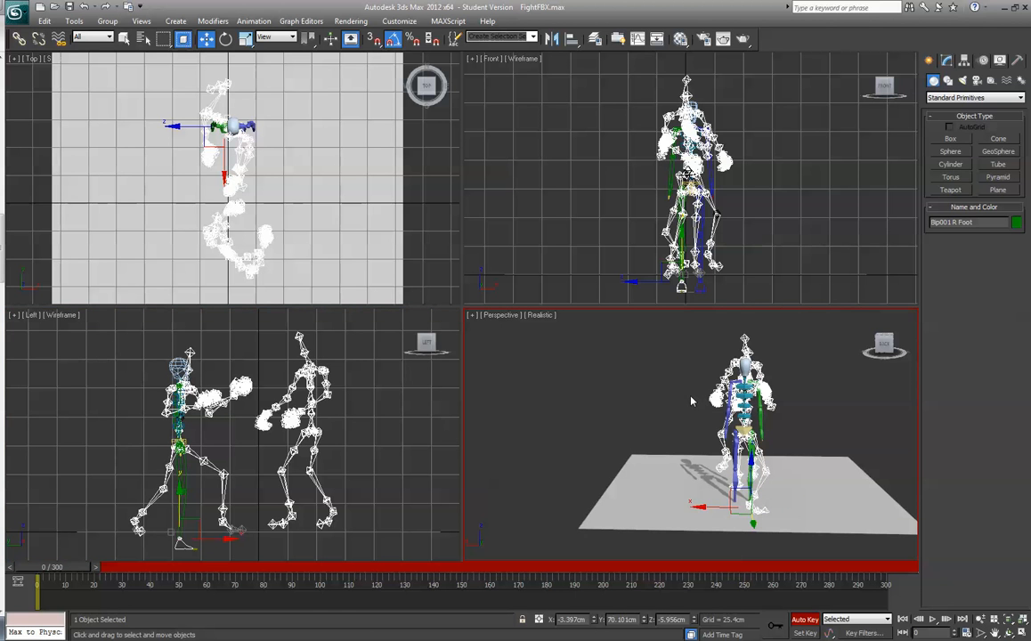
pyautogui.hotkey('ctrl', 'w')
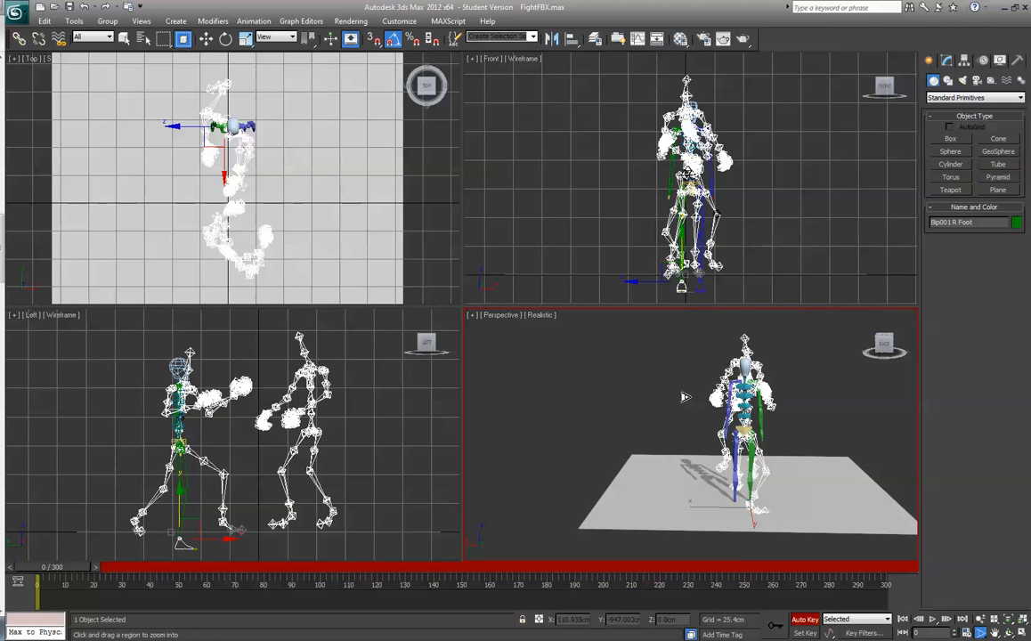
pyautogui.hotkey('alt', 'w')
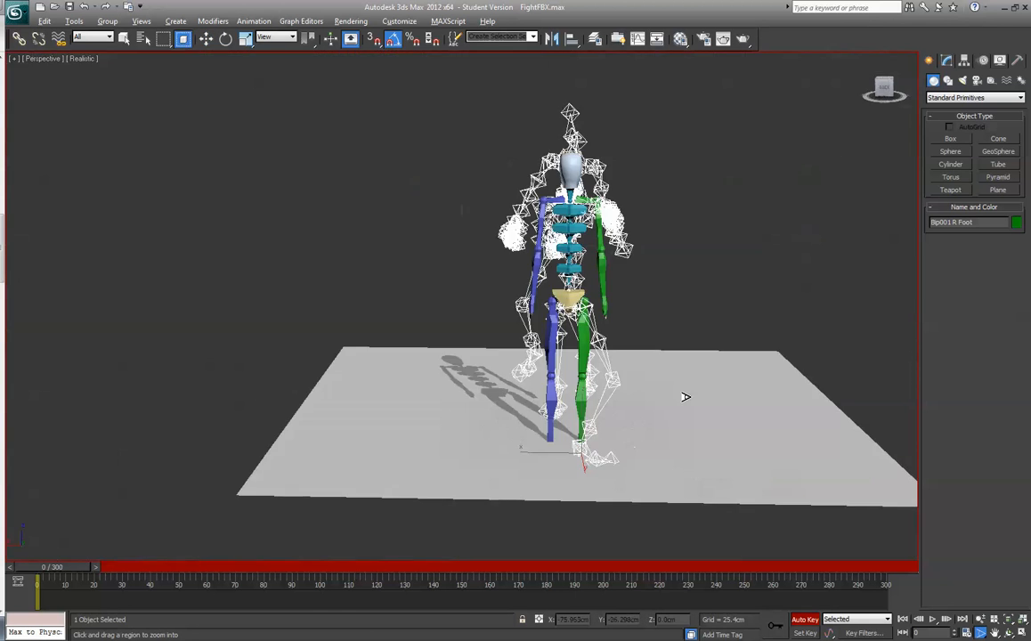
pyautogui.click(885, 94)
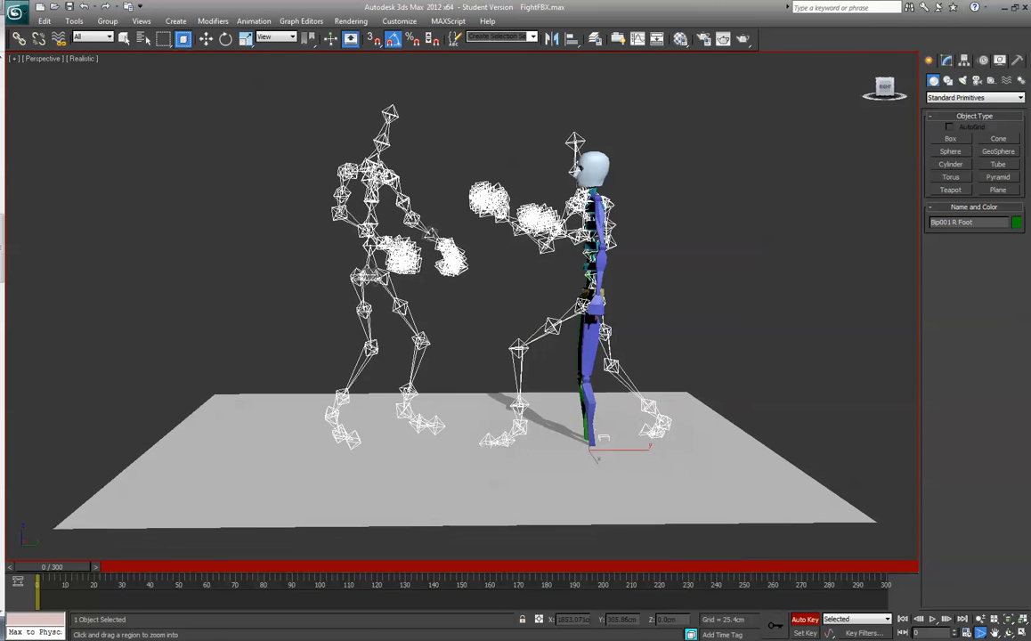
pyautogui.click(205, 38)
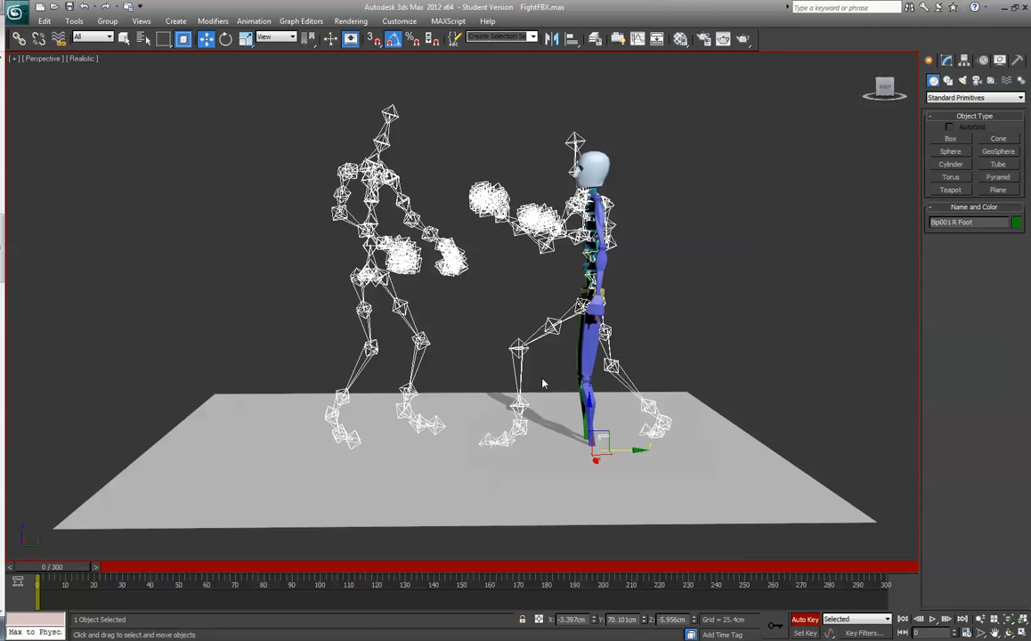
pyautogui.moveTo(587, 410); pyautogui.dragTo(583, 381)
pyautogui.moveTo(617, 419); pyautogui.dragTo(701, 426)
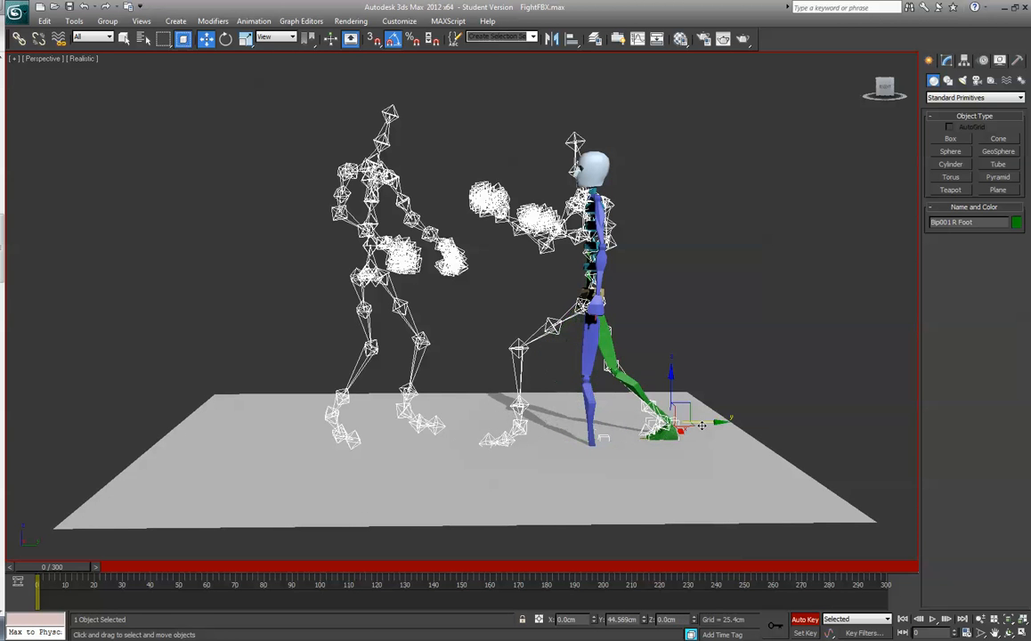
# - Move the biped's left foot forward onto the skeleton's front foot, to about Y 31.4 and Z 13 cm, and tilt its toes down
pyautogui.click(593, 455)
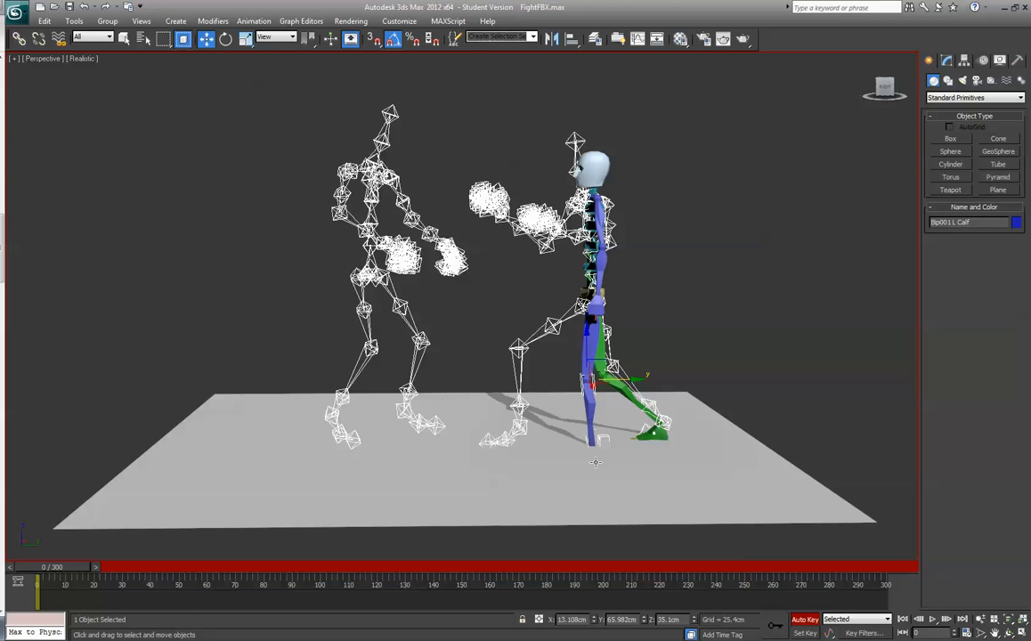
pyautogui.click(596, 461)
pyautogui.moveTo(591, 426); pyautogui.dragTo(529, 404)
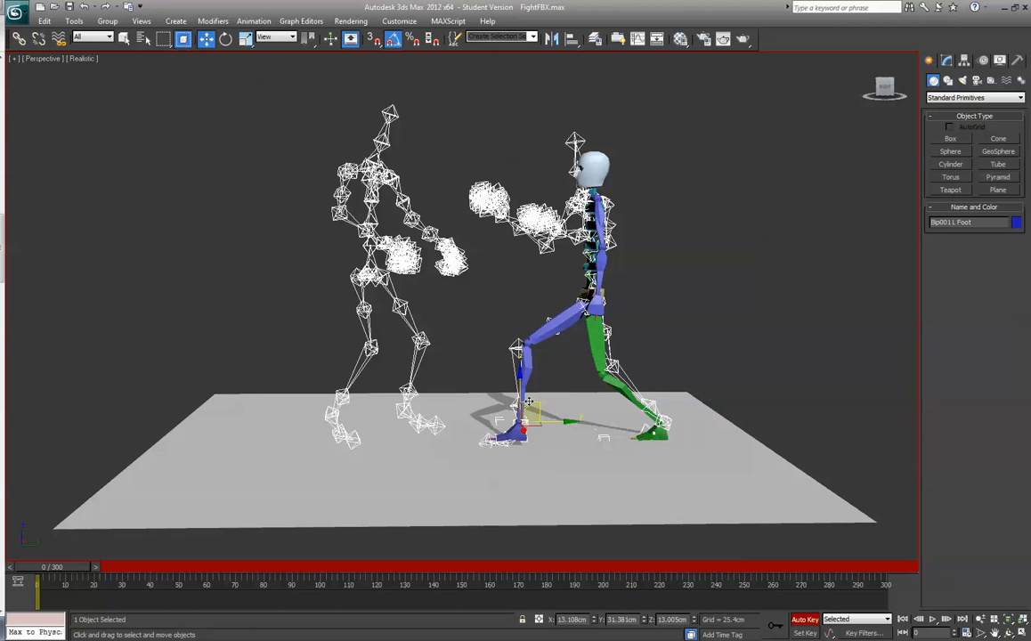
pyautogui.press('r')
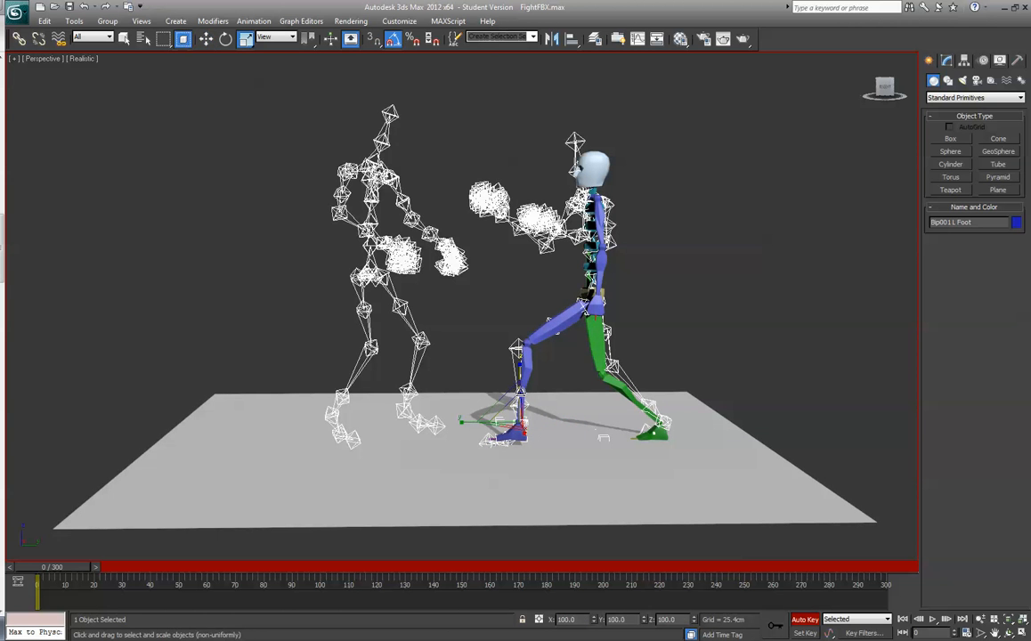
pyautogui.click(225, 40)
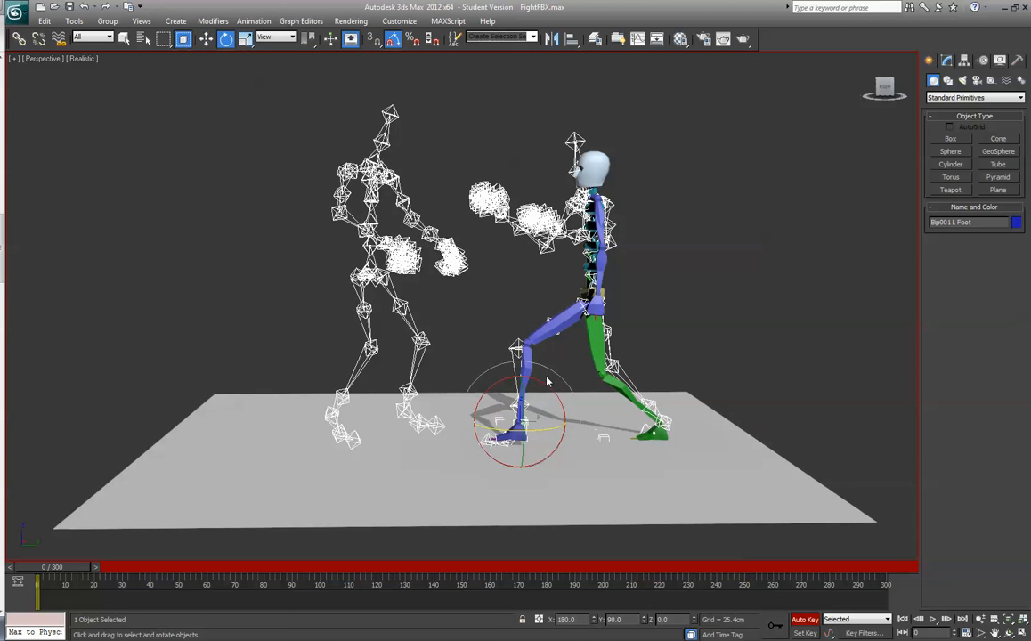
pyautogui.moveTo(539, 380); pyautogui.dragTo(530, 374)
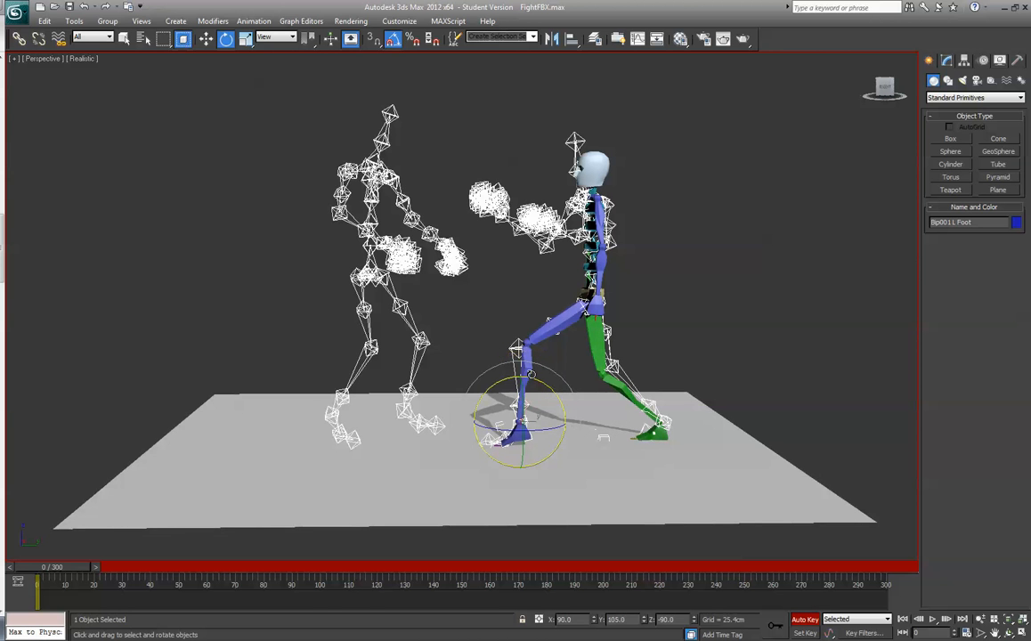
# - Raise the biped's right foot to about Y 109.6 and Z 11.9 cm, and rotate it to follow the skeleton's rear foot
pyautogui.click(656, 433)
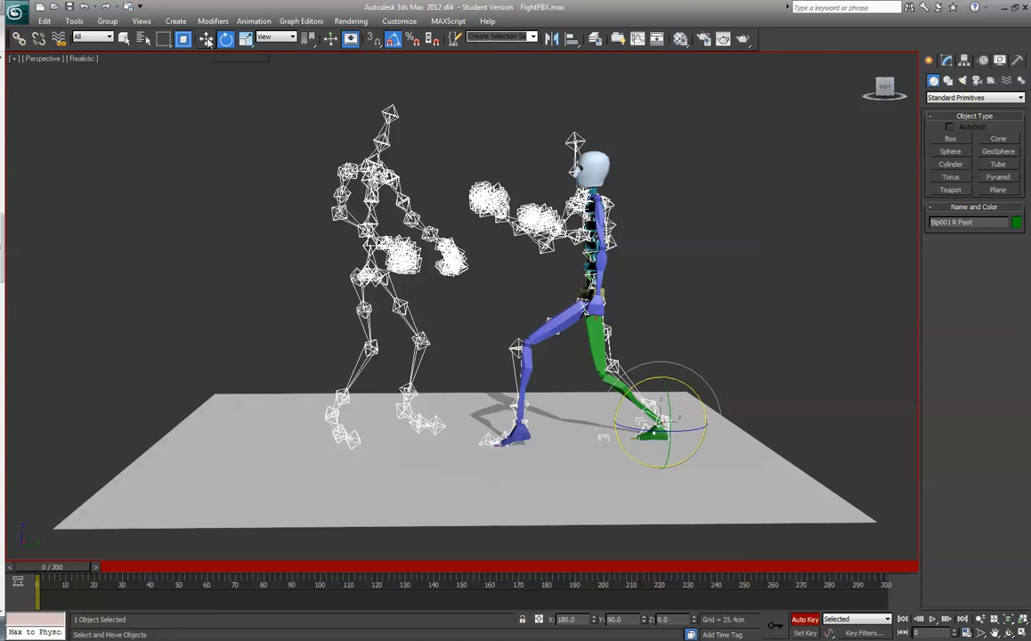
pyautogui.press('w')
pyautogui.moveTo(661, 384); pyautogui.dragTo(661, 377)
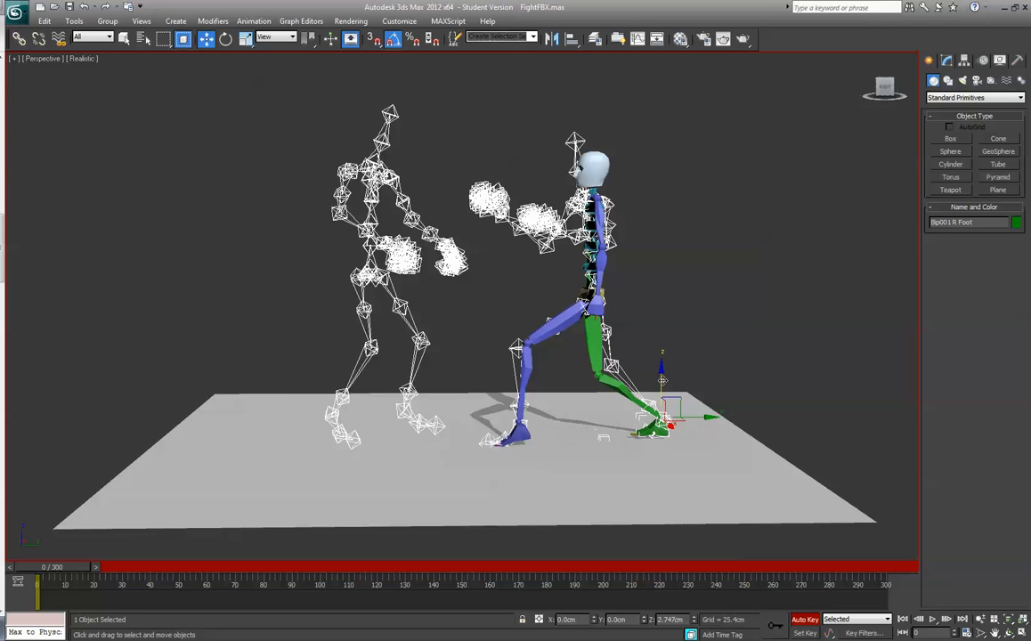
pyautogui.moveTo(699, 417); pyautogui.dragTo(701, 417)
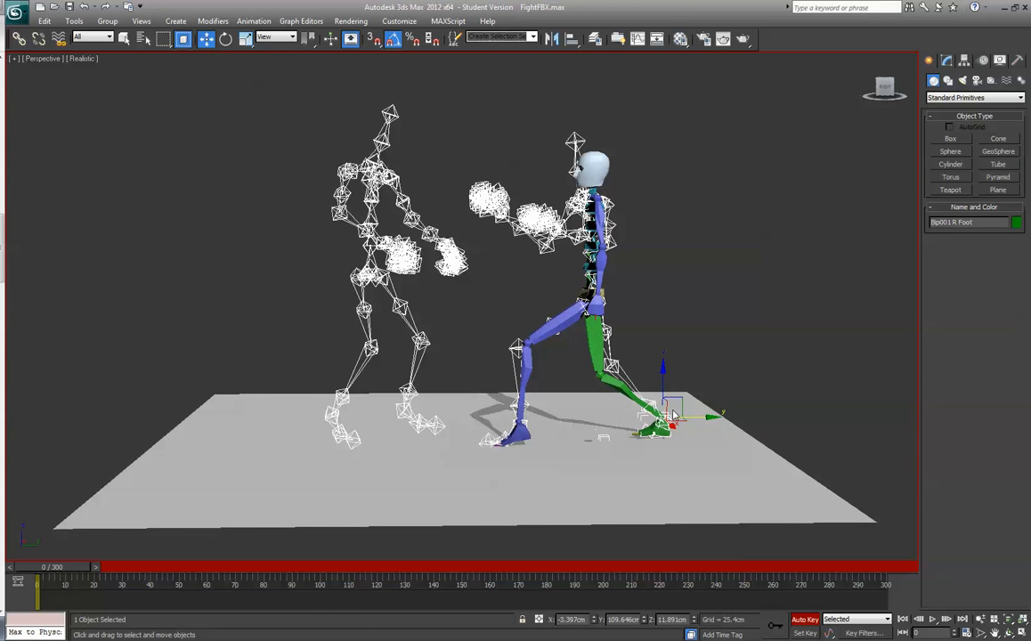
pyautogui.click(225, 38)
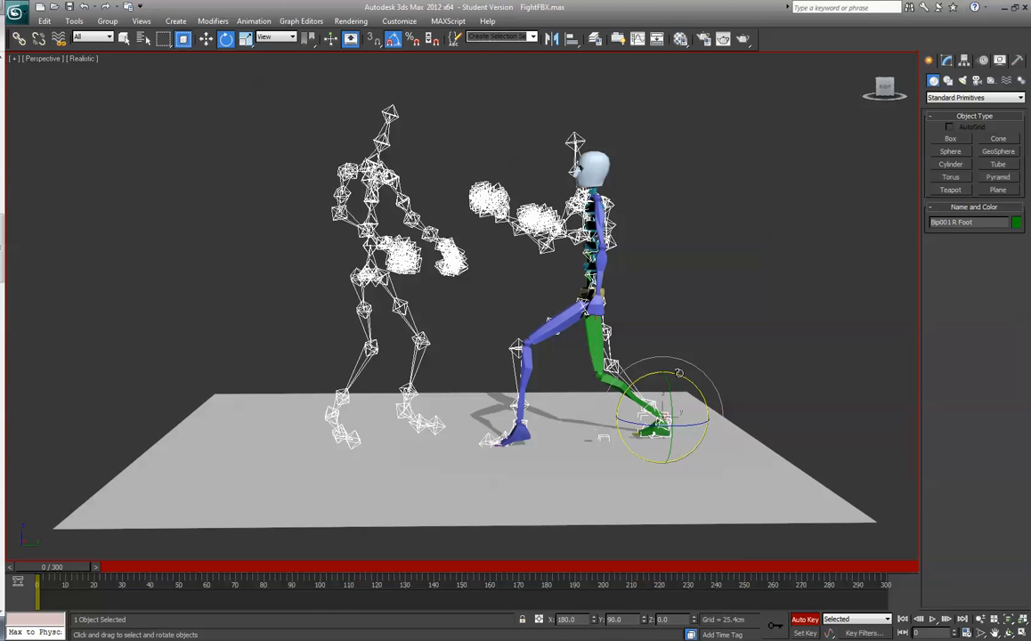
pyautogui.moveTo(678, 372); pyautogui.dragTo(623, 318)
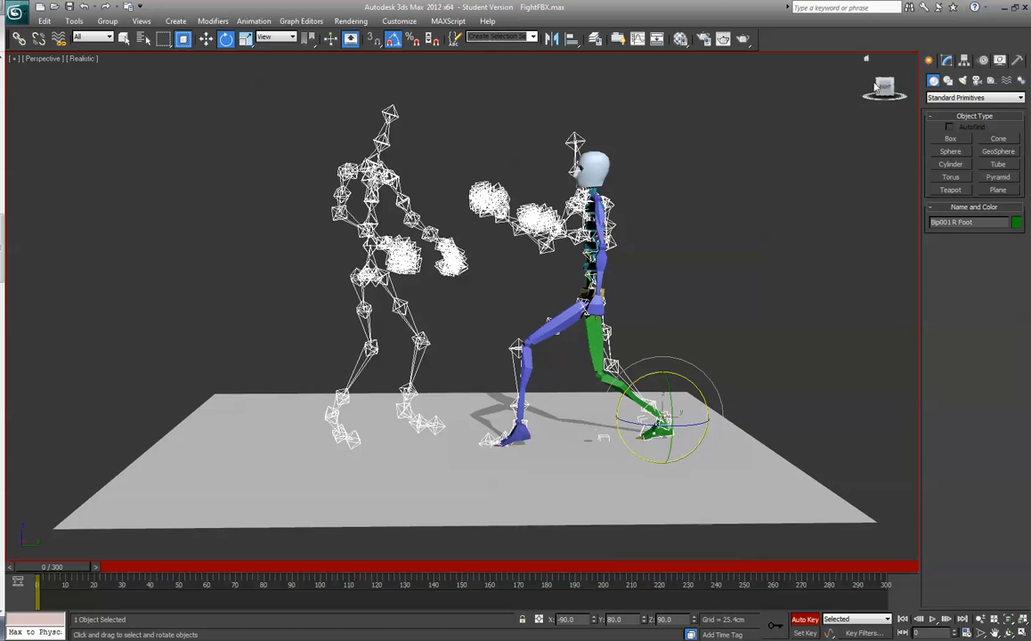
pyautogui.moveTo(884, 88); pyautogui.dragTo(916, 90)
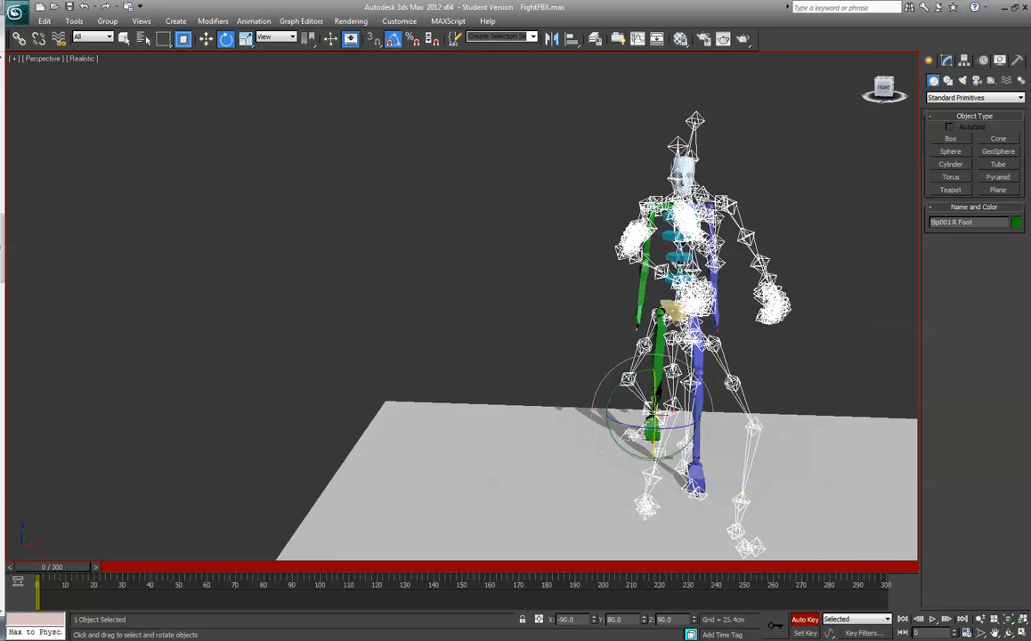
pyautogui.keyDown('alt'); pyautogui.moveTo(601, 452); pyautogui.dragTo(557, 451, button='middle'); pyautogui.keyUp('alt')
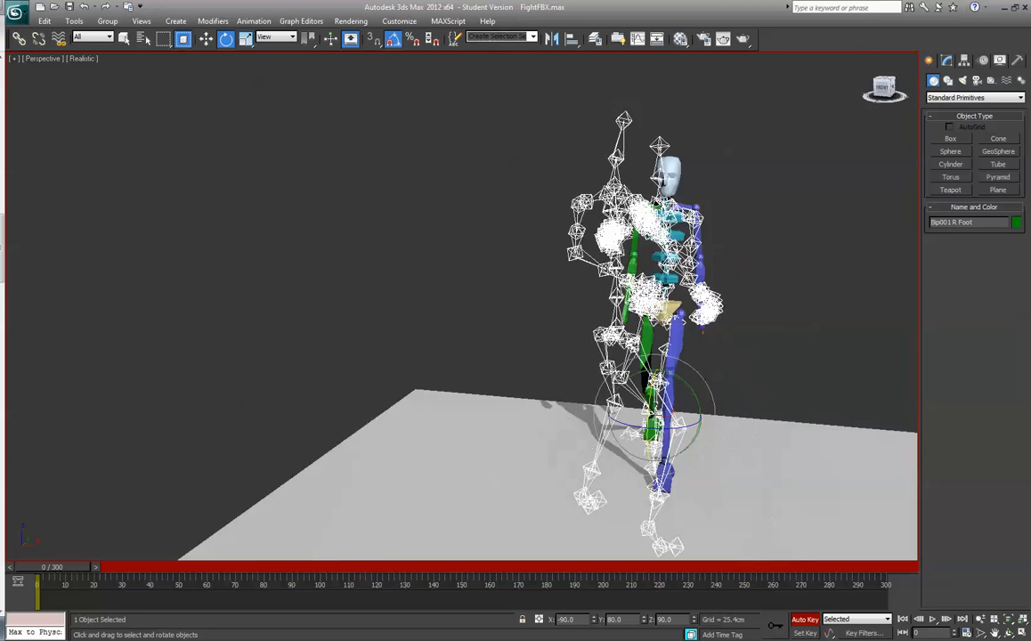
pyautogui.keyDown('alt'); pyautogui.moveTo(675, 448); pyautogui.dragTo(608, 440, button='middle'); pyautogui.keyUp('alt')
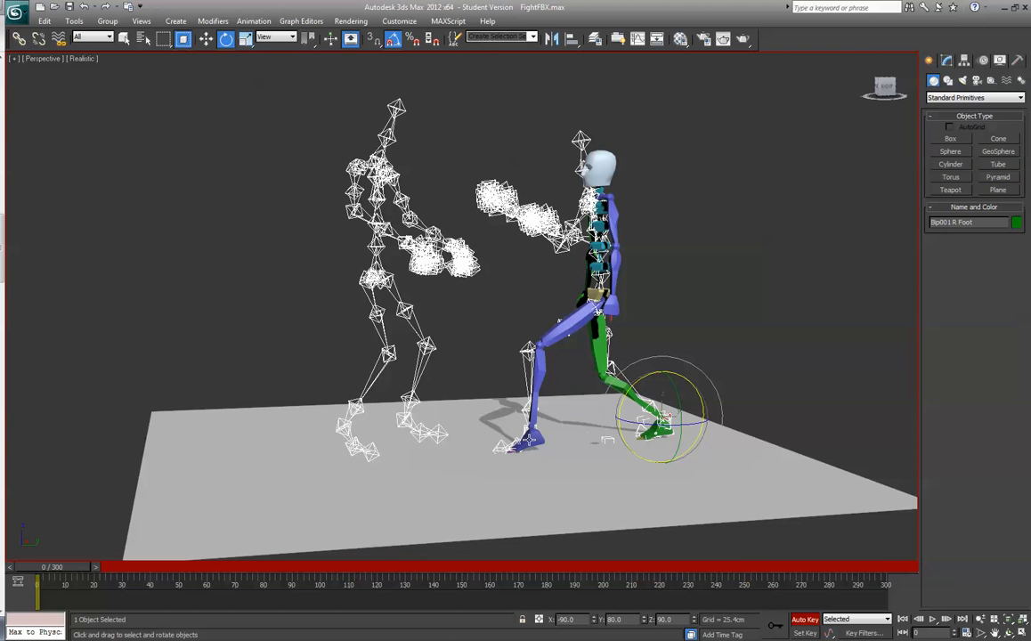
pyautogui.click(575, 327)
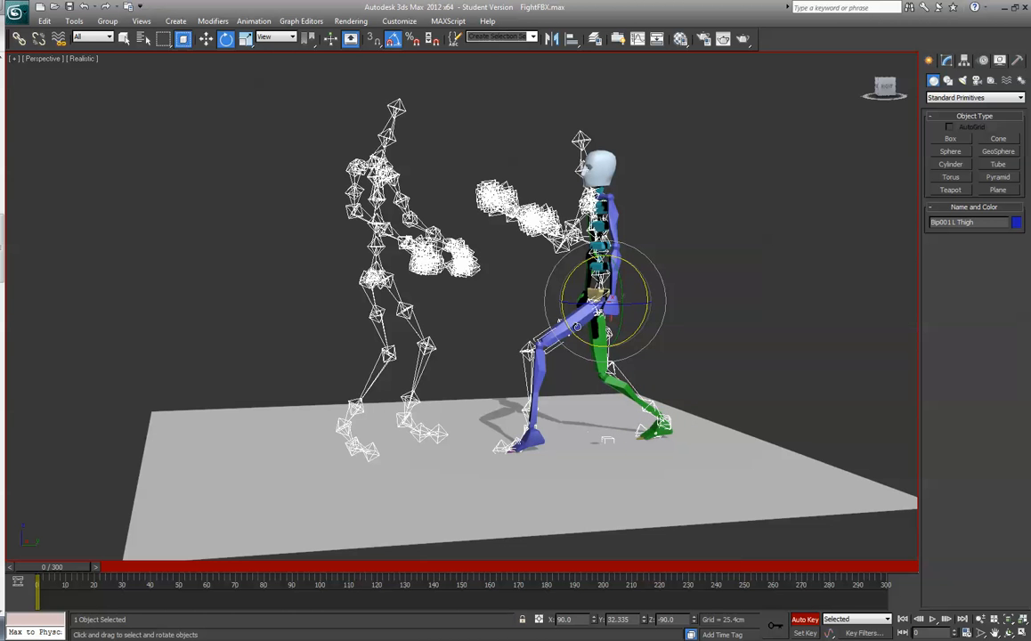
pyautogui.moveTo(589, 262)
pyautogui.mouseDown()
pyautogui.moveTo(611, 258)
pyautogui.moveTo(580, 270)
pyautogui.moveTo(598, 264)
pyautogui.mouseUp()
pyautogui.hotkey('ctrl', 'z')
# - Rotate the biped's right thigh outward about its vertical axis so the right leg follows the skeleton's rear leg
pyautogui.moveTo(885, 87); pyautogui.dragTo(977, 94)
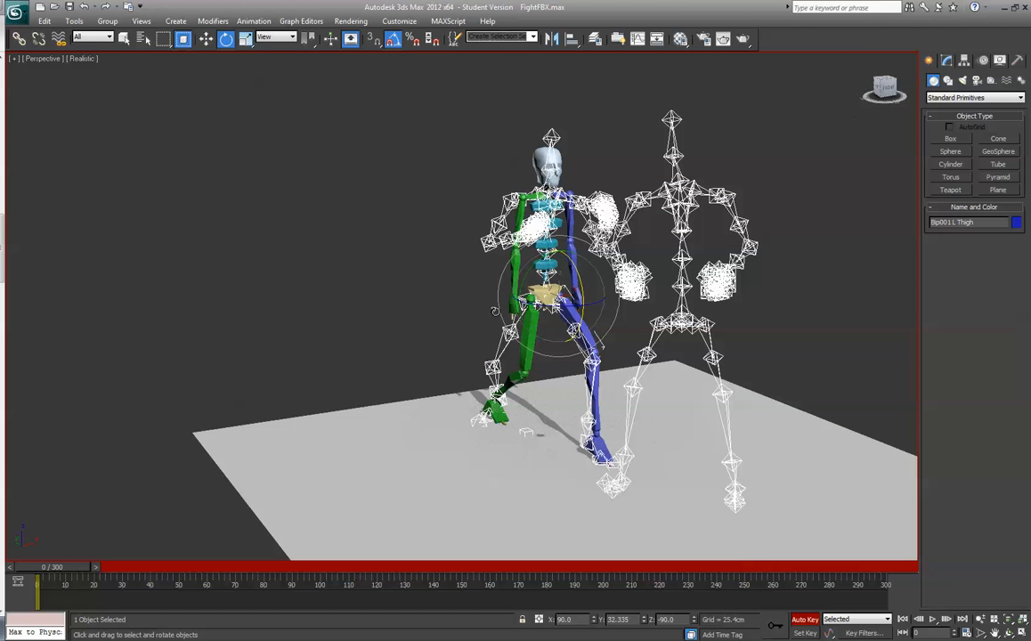
pyautogui.click(530, 348)
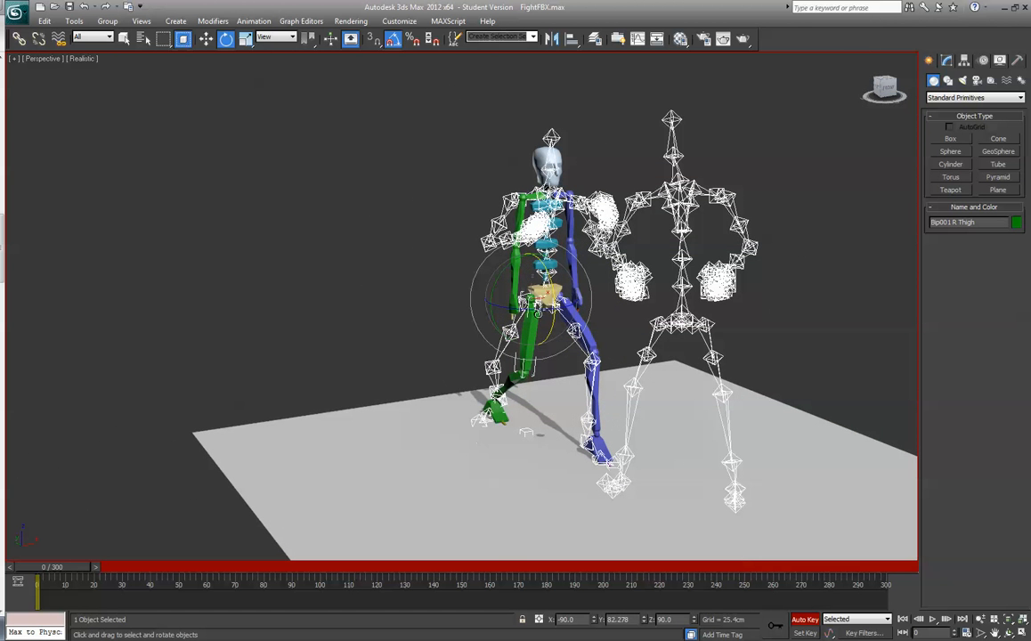
pyautogui.moveTo(537, 312); pyautogui.dragTo(515, 283)
pyautogui.hotkey('ctrl', 'z')
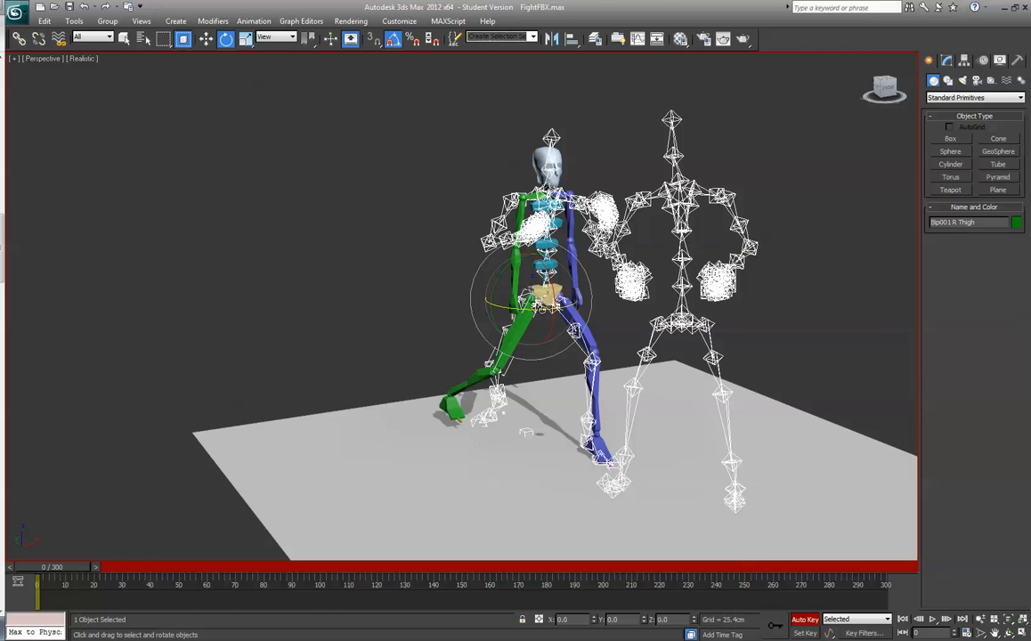
pyautogui.moveTo(487, 290); pyautogui.dragTo(470, 279)
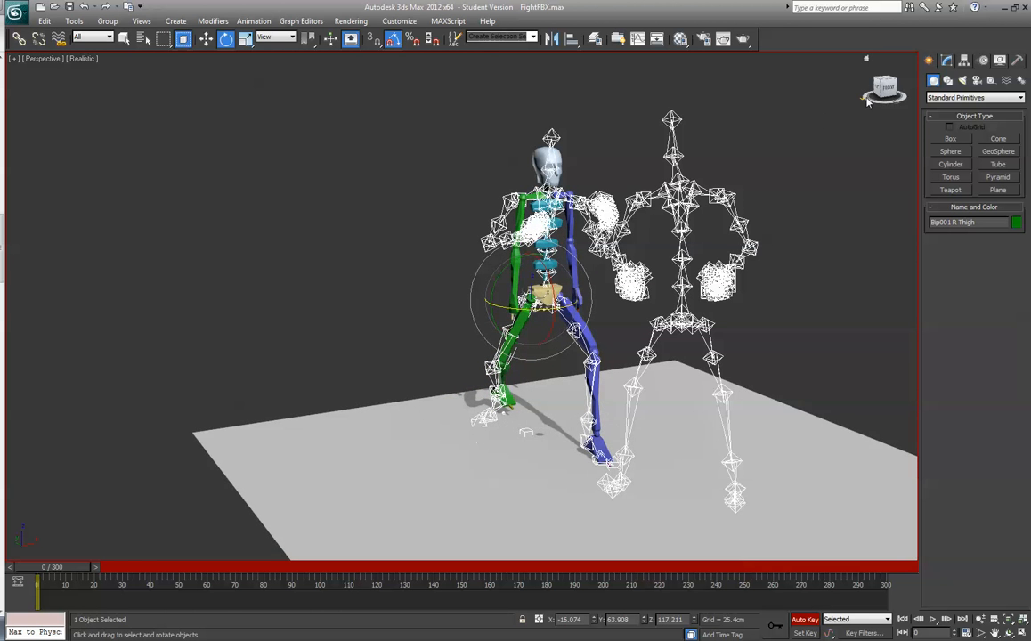
# - Turn the biped's right foot about the vertical axis to Z 55 degrees
pyautogui.moveTo(894, 95); pyautogui.dragTo(770, 127)
pyautogui.click(583, 448)
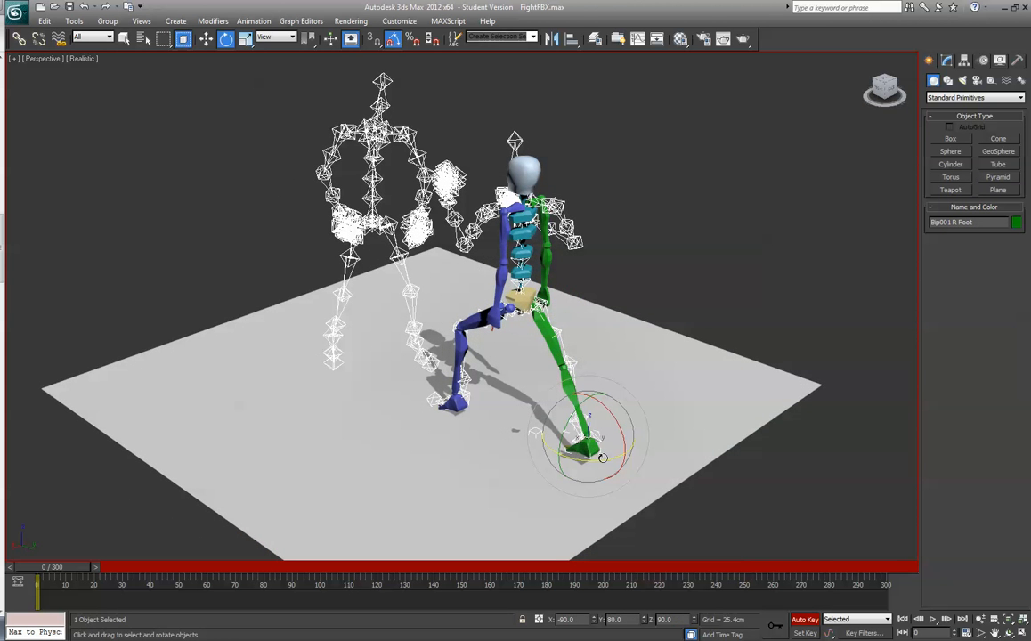
pyautogui.moveTo(595, 460); pyautogui.dragTo(578, 460)
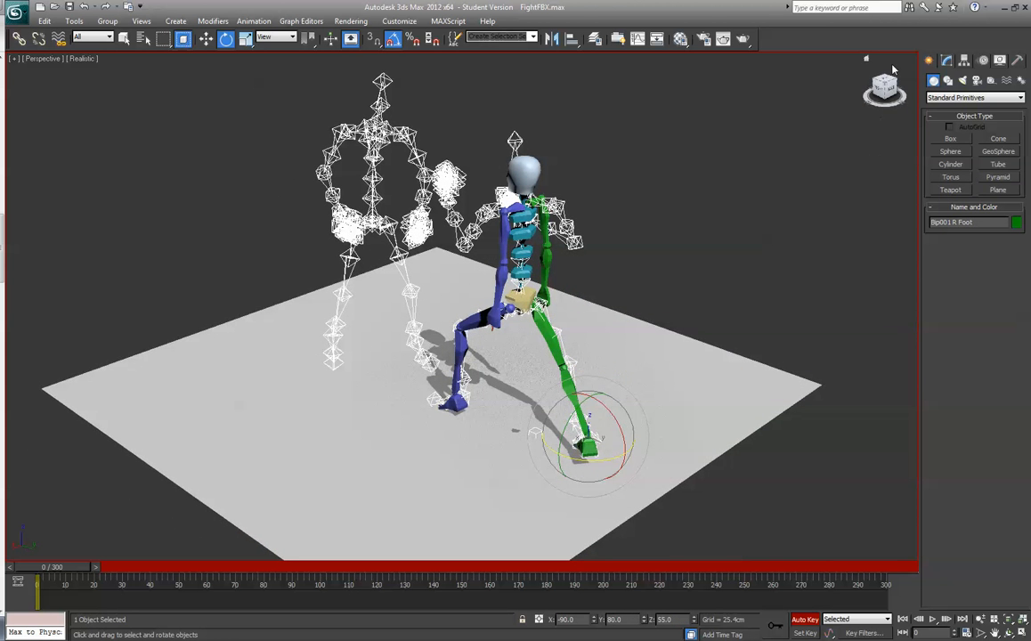
# - Move the biped's right foot down and forward toward the skeleton's rear foot, to about X -12.7, Y 113.4 and Z 13.6 cm
pyautogui.moveTo(890, 94); pyautogui.dragTo(790, 247)
pyautogui.click(206, 39)
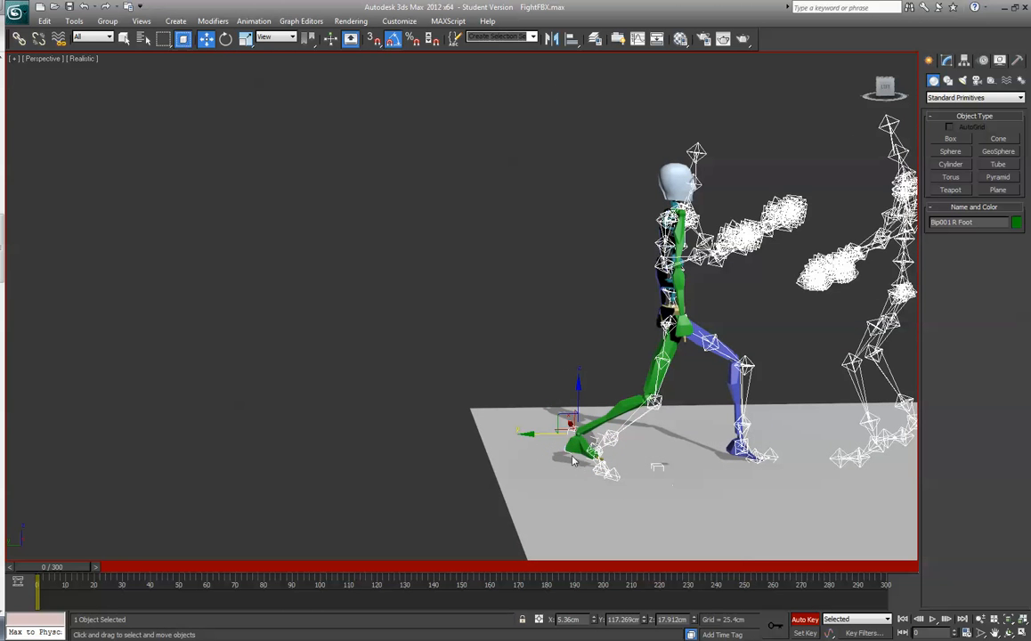
pyautogui.moveTo(576, 405); pyautogui.dragTo(553, 452)
pyautogui.moveTo(885, 92); pyautogui.dragTo(801, 82)
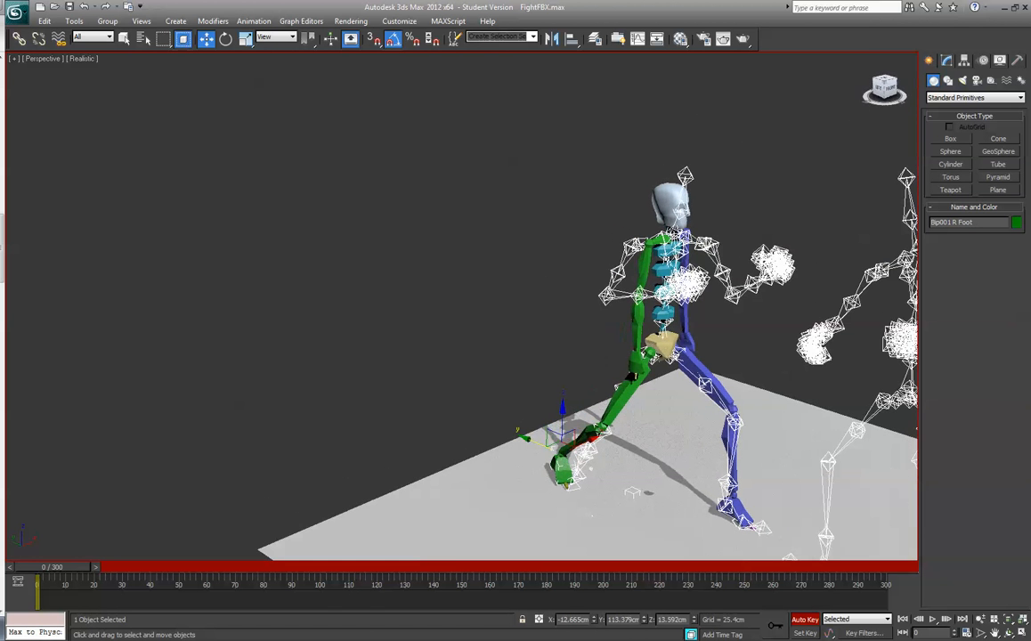
pyautogui.moveTo(86, 561); pyautogui.dragTo(47, 570)
pyautogui.press('w')
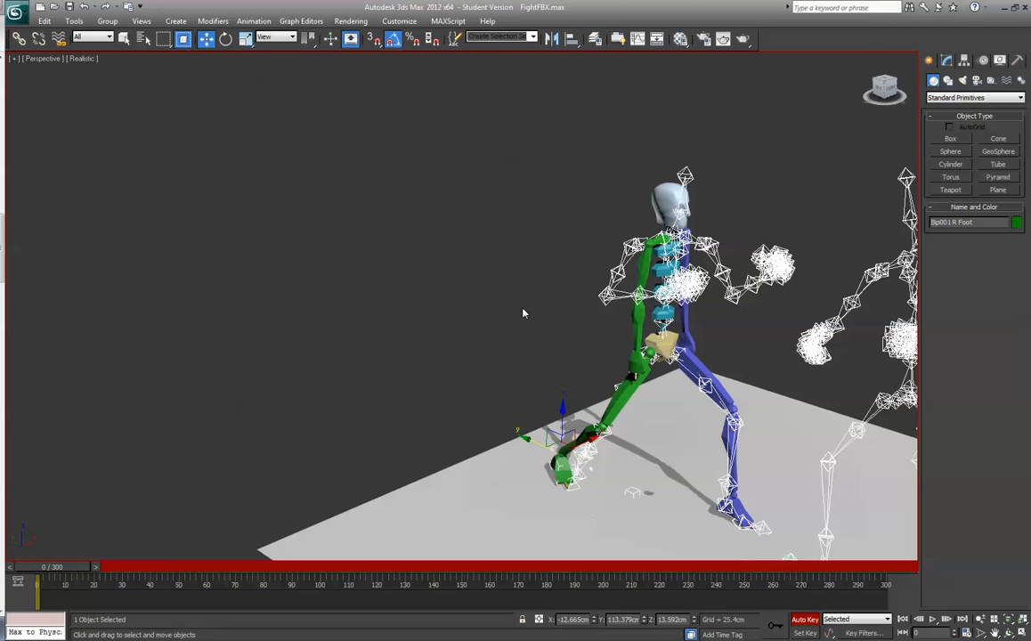
pyautogui.moveTo(893, 90); pyautogui.dragTo(832, 92)
pyautogui.keyDown('alt'); pyautogui.moveTo(792, 227); pyautogui.dragTo(651, 253, button='middle'); pyautogui.keyUp('alt')
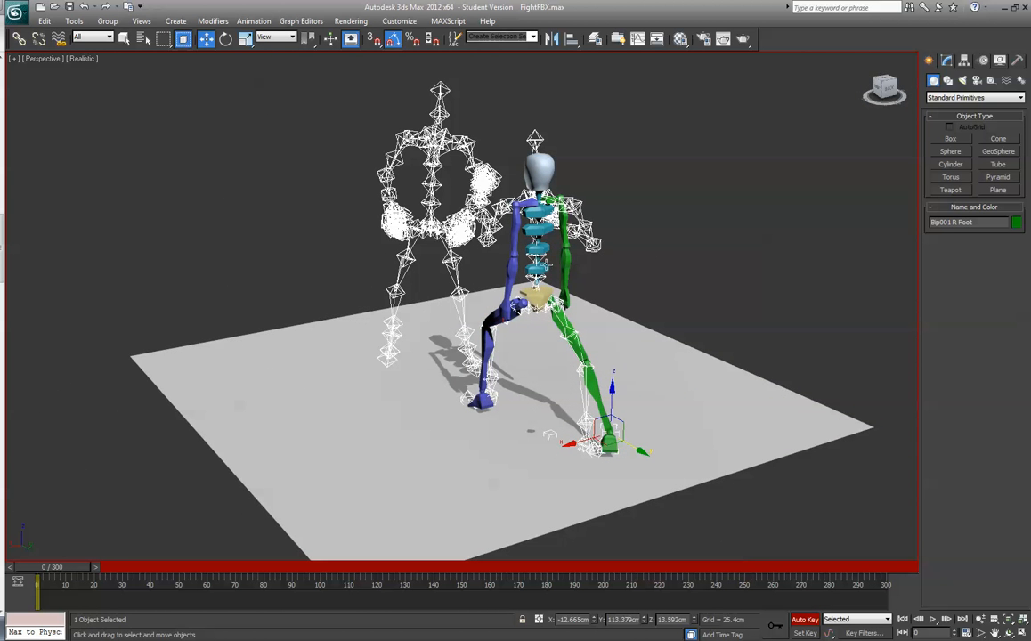
pyautogui.click(537, 267)
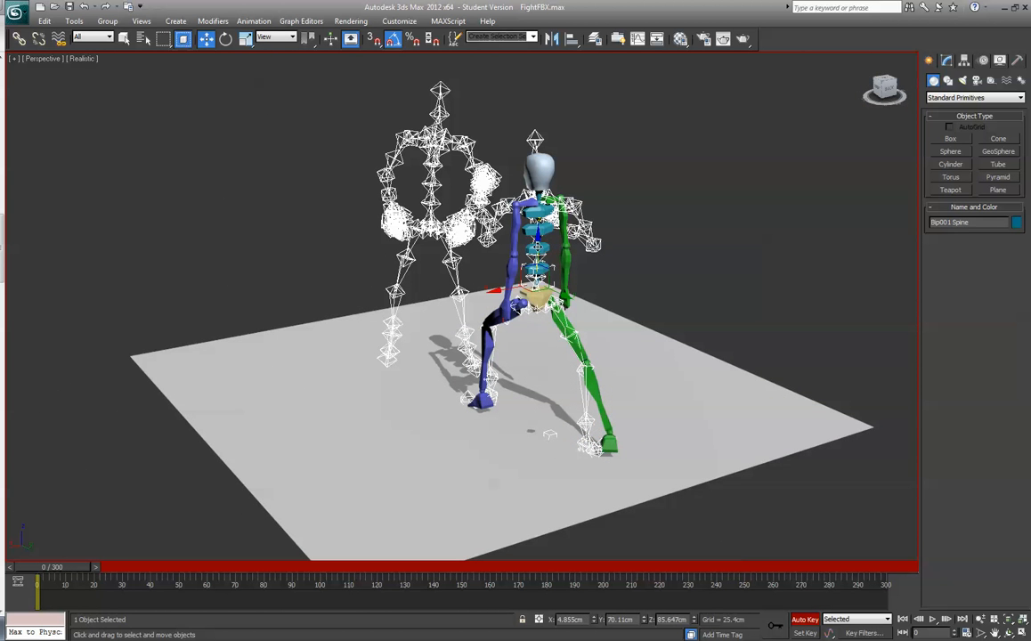
pyautogui.doubleClick(541, 247)
pyautogui.click(540, 214)
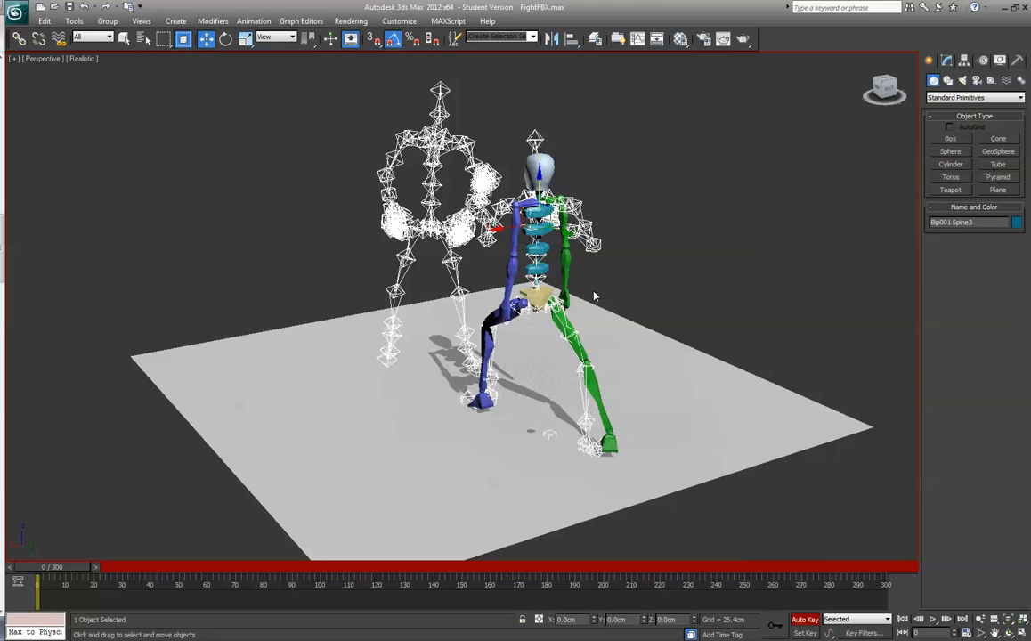
pyautogui.click(635, 292)
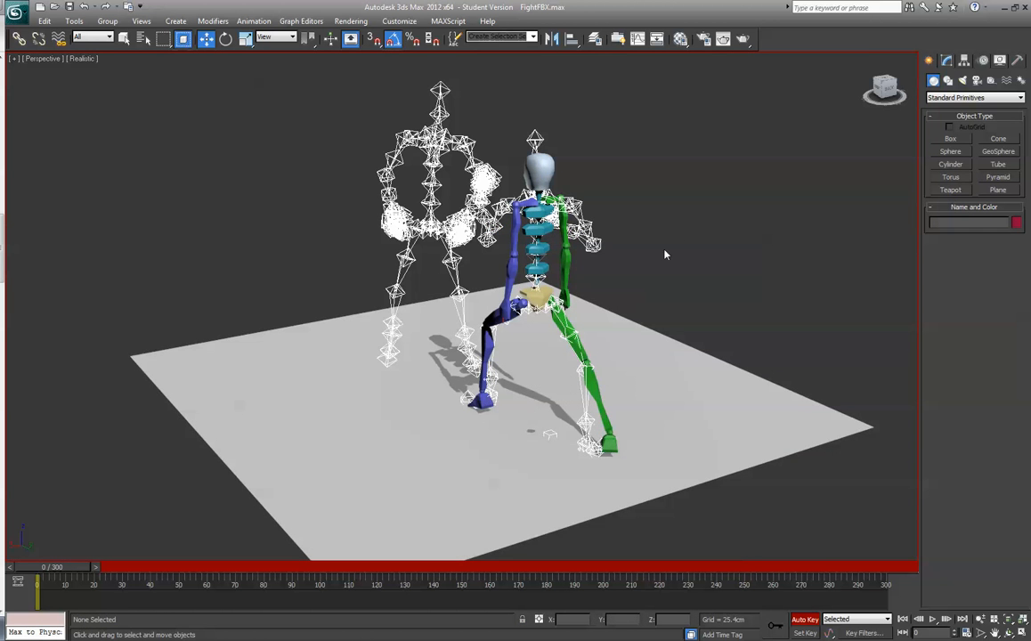
pyautogui.moveTo(884, 89); pyautogui.dragTo(804, 90)
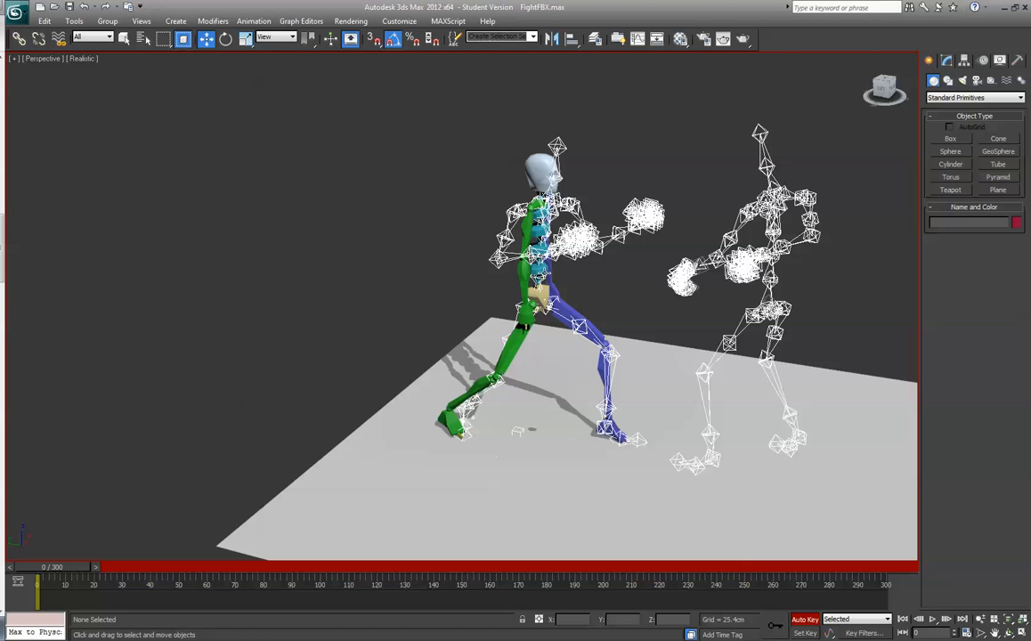
# - Select all four spine links of the biped and rotate them together to bend the torso forward along the skeleton's back
pyautogui.click(542, 273)
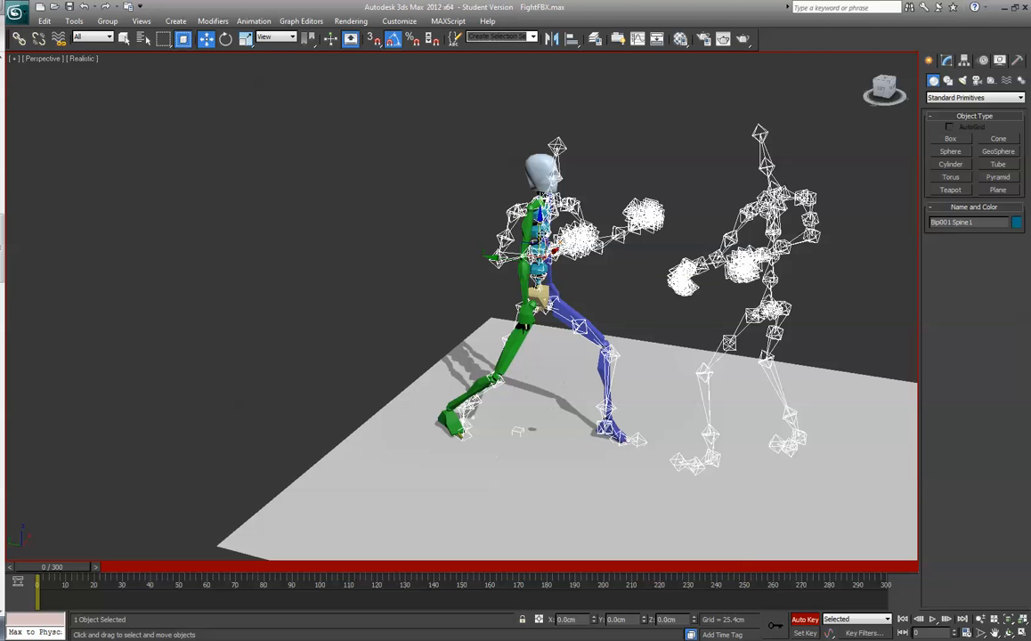
pyautogui.click(537, 213)
pyautogui.moveTo(894, 99); pyautogui.dragTo(765, 94)
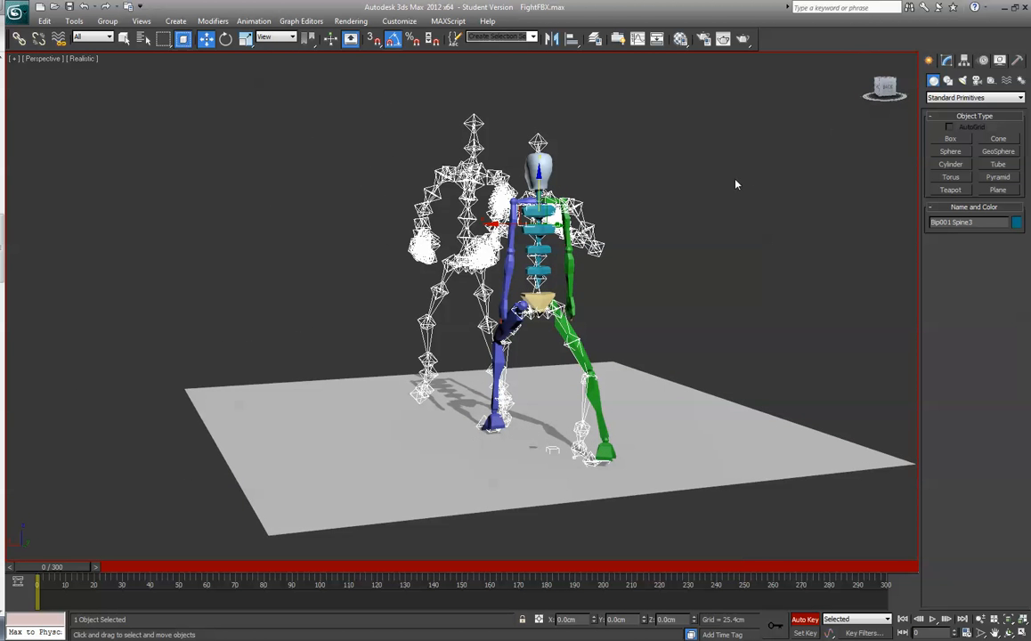
pyautogui.click(541, 271)
pyautogui.keyDown('ctrl'); pyautogui.click(541, 251); pyautogui.keyUp('ctrl')
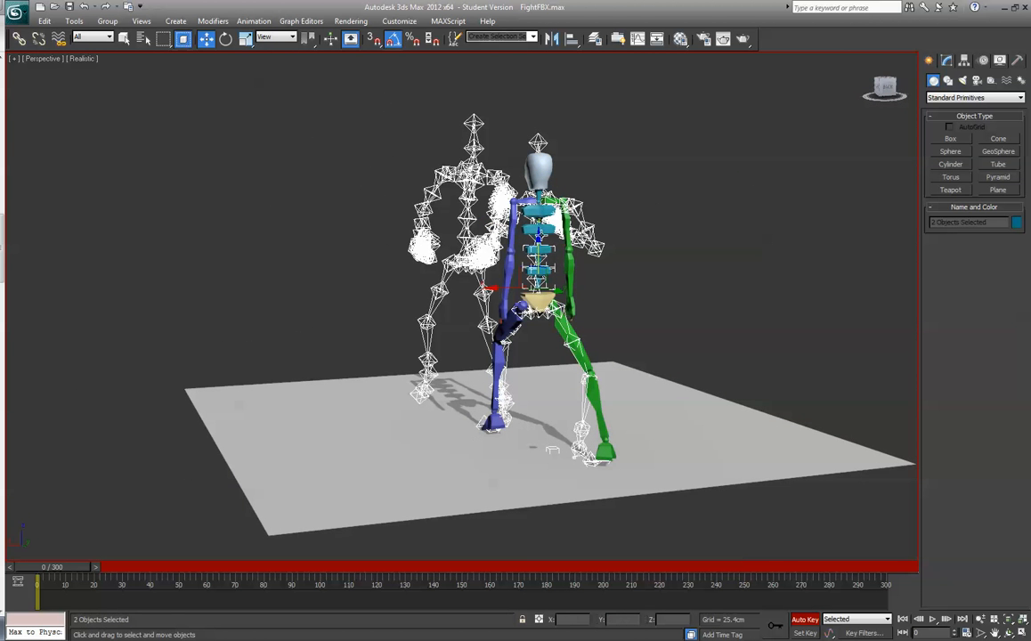
pyautogui.keyDown('ctrl'); pyautogui.click(540, 231); pyautogui.keyUp('ctrl')
pyautogui.keyDown('ctrl'); pyautogui.click(550, 227); pyautogui.keyUp('ctrl')
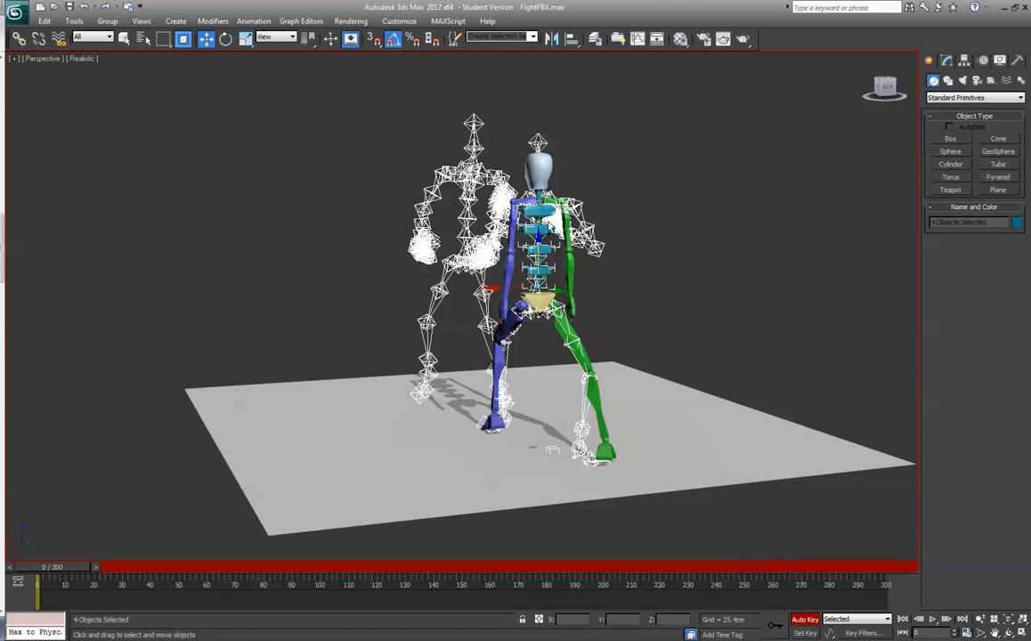
pyautogui.click(226, 39)
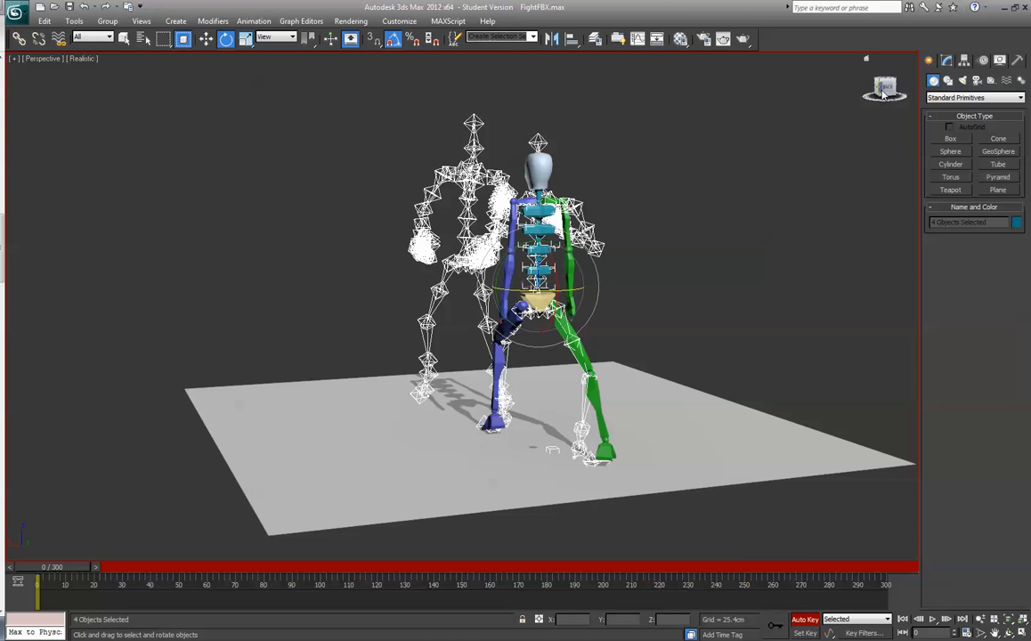
pyautogui.moveTo(885, 87); pyautogui.dragTo(807, 92)
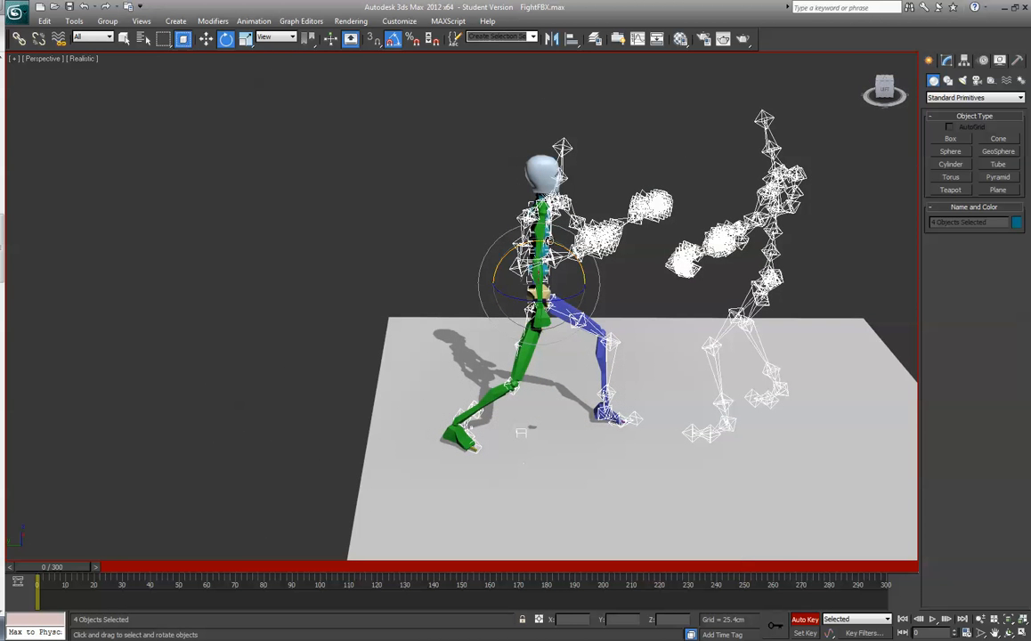
pyautogui.moveTo(498, 218); pyautogui.dragTo(500, 219)
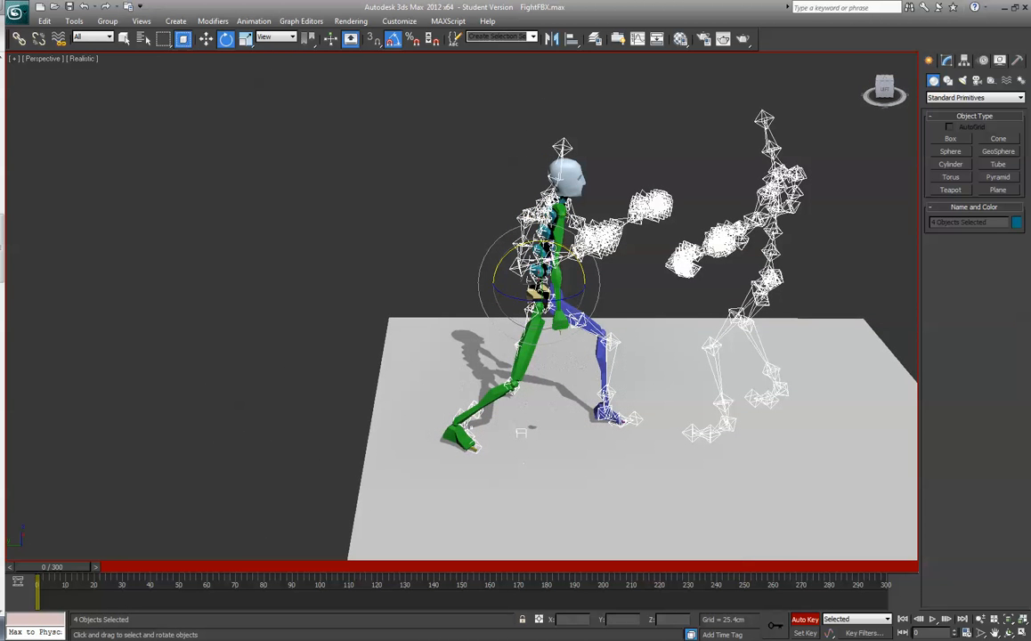
# - Rotate the biped's lowest spine link back to upright, to about Y -90 degrees
pyautogui.click(541, 276)
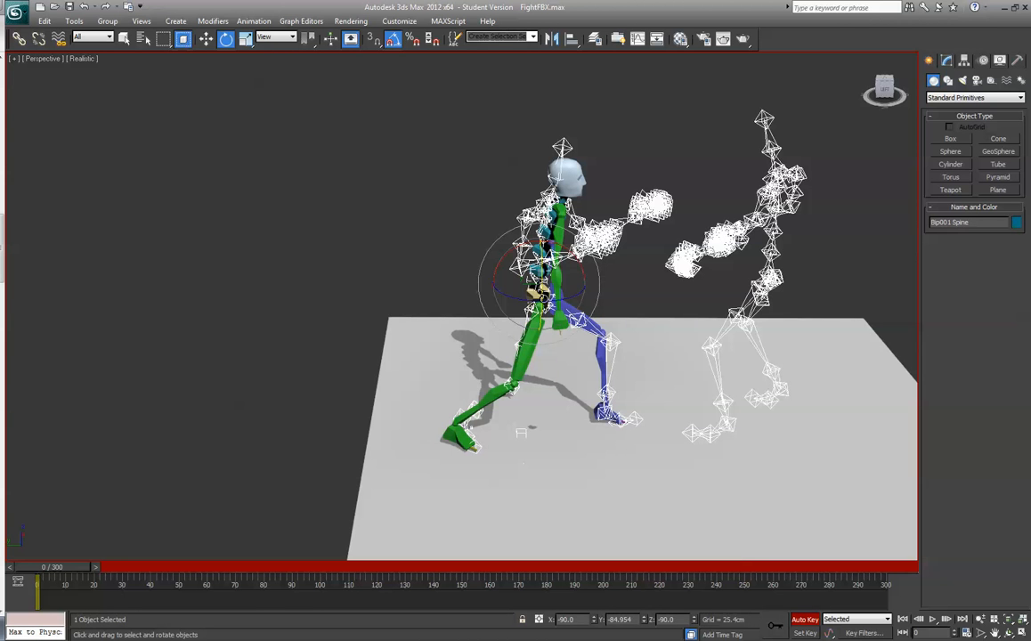
pyautogui.click(542, 296)
pyautogui.moveTo(552, 259); pyautogui.dragTo(579, 260)
pyautogui.click(539, 274)
# - Select all four spine links and twist them about the vertical axis to align the biped's shoulders with the skeleton's shoulders
pyautogui.moveTo(889, 100); pyautogui.dragTo(799, 112)
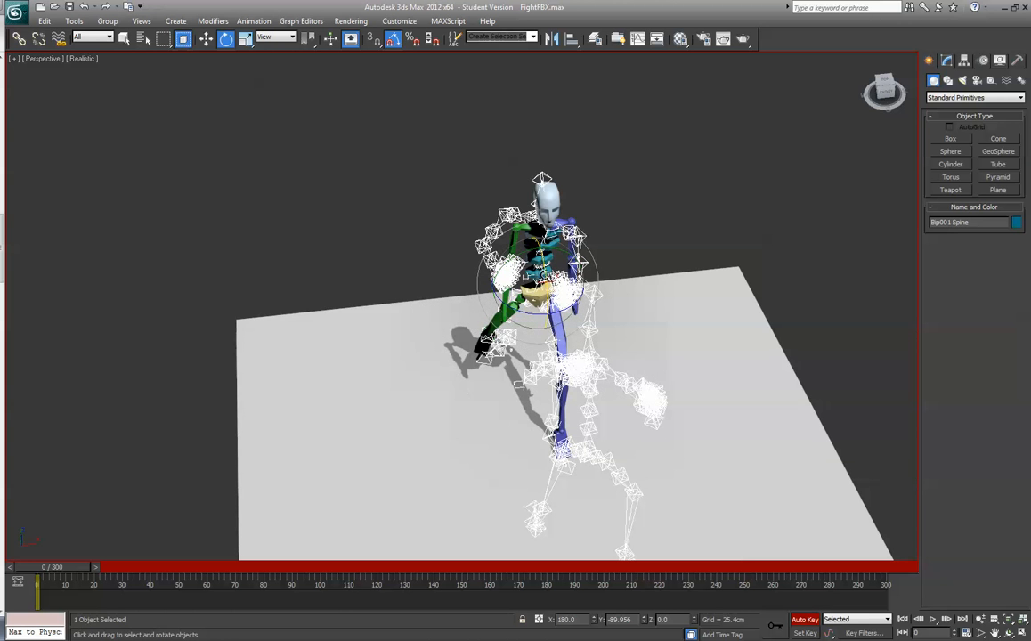
pyautogui.keyDown('ctrl'); pyautogui.click(539, 261); pyautogui.keyUp('ctrl')
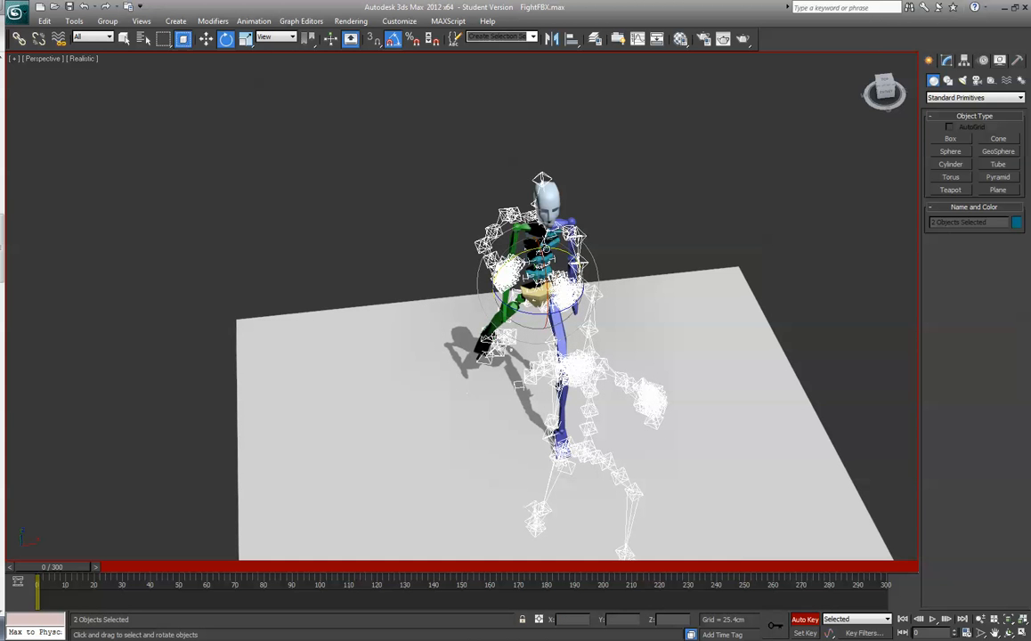
pyautogui.keyDown('ctrl'); pyautogui.click(551, 239); pyautogui.keyUp('ctrl')
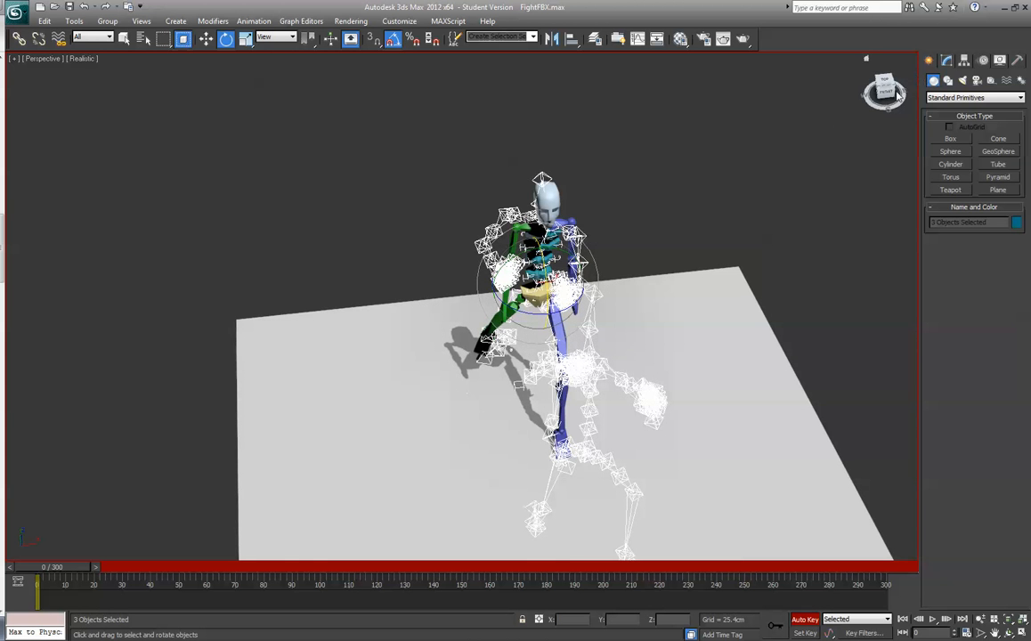
pyautogui.moveTo(886, 92); pyautogui.dragTo(749, 108)
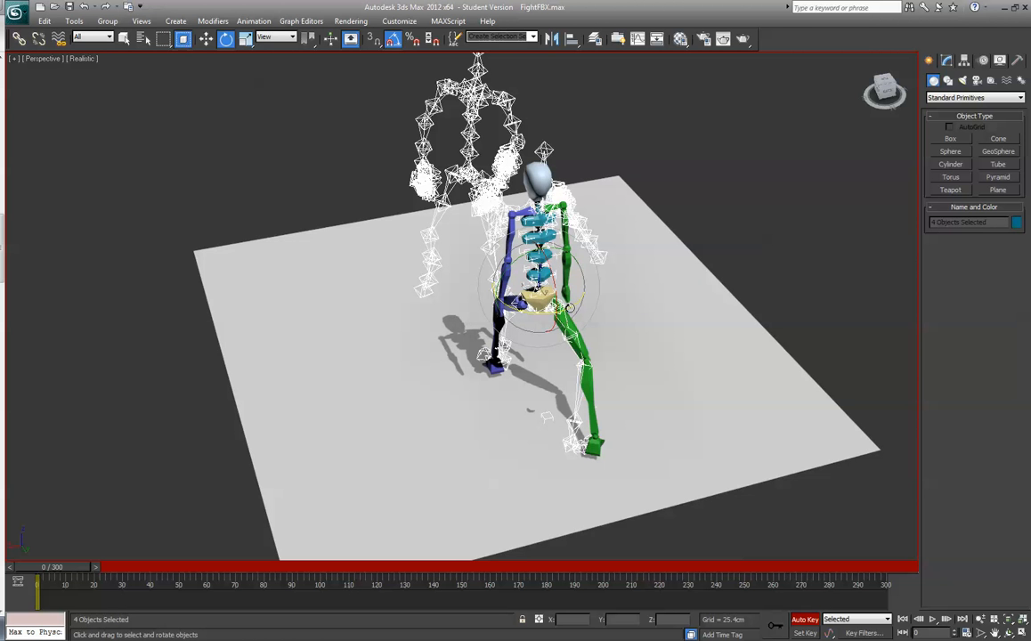
pyautogui.moveTo(514, 280); pyautogui.dragTo(564, 308)
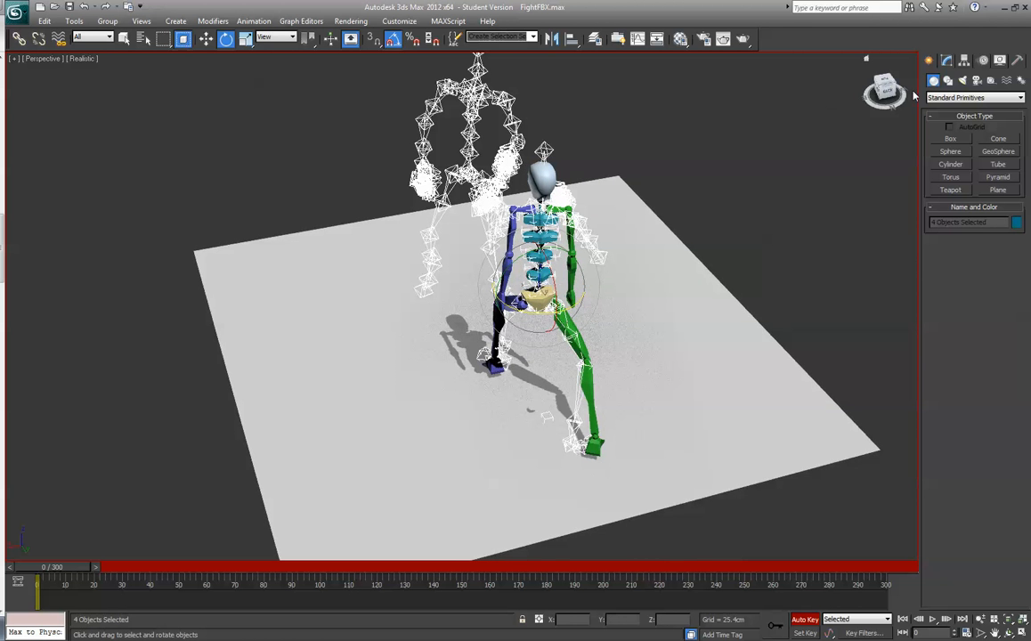
pyautogui.moveTo(886, 95); pyautogui.dragTo(873, 100)
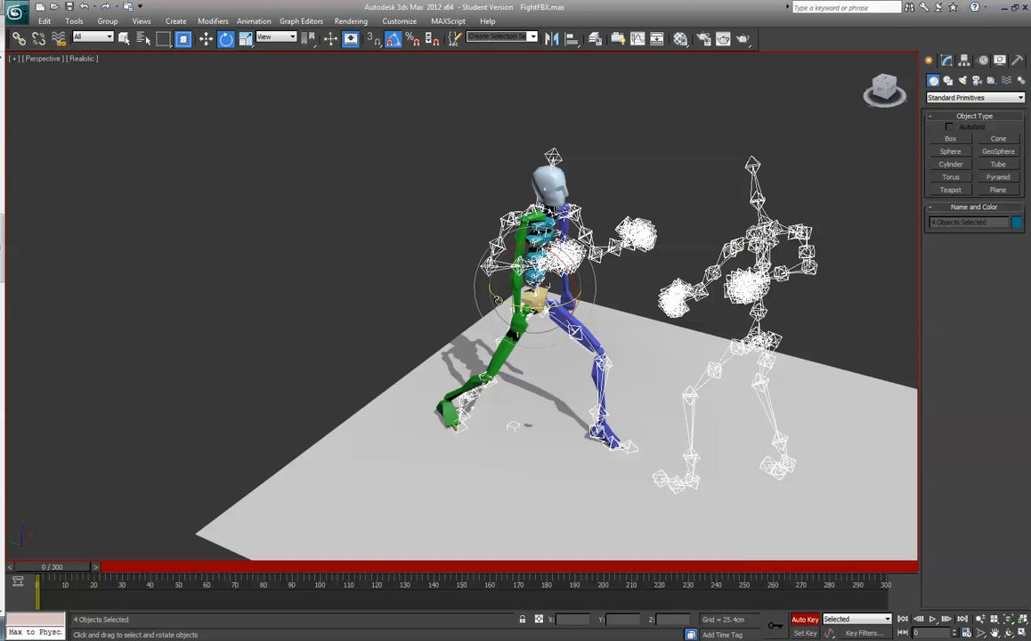
pyautogui.moveTo(498, 300); pyautogui.dragTo(478, 285)
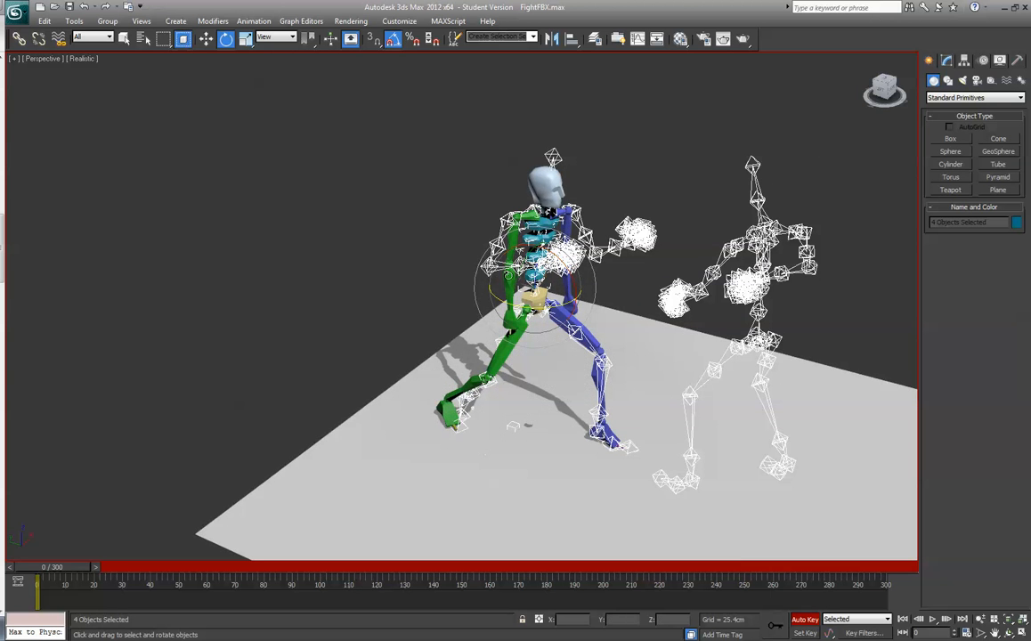
# - Raise the biped's right hand and move it forward along the skeleton's bent arm, to about X -19.5, Y 63.2 and Z 107.5 cm
pyautogui.click(514, 323)
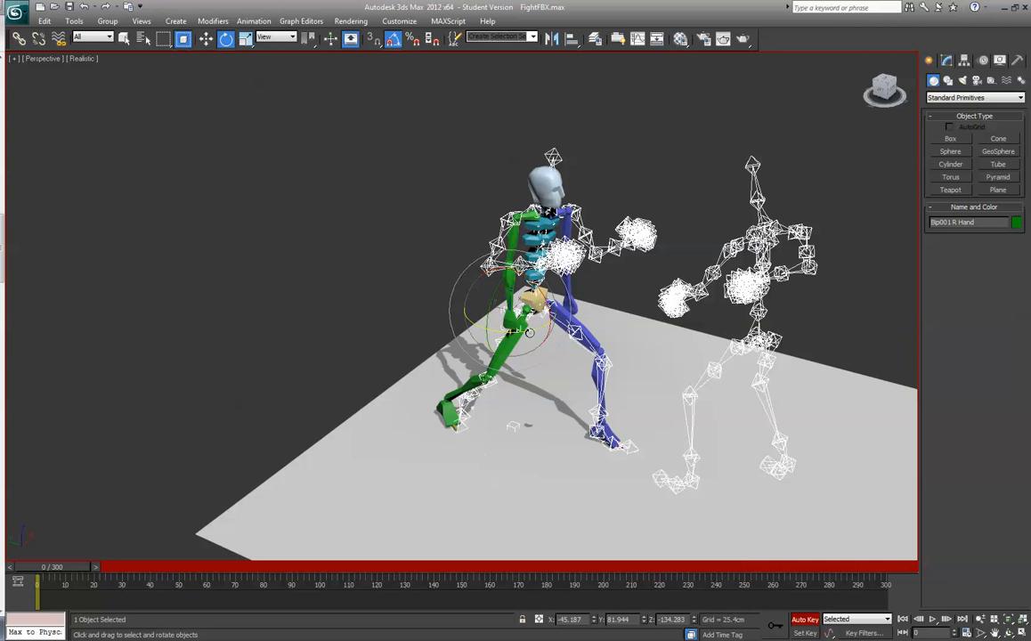
pyautogui.click(205, 40)
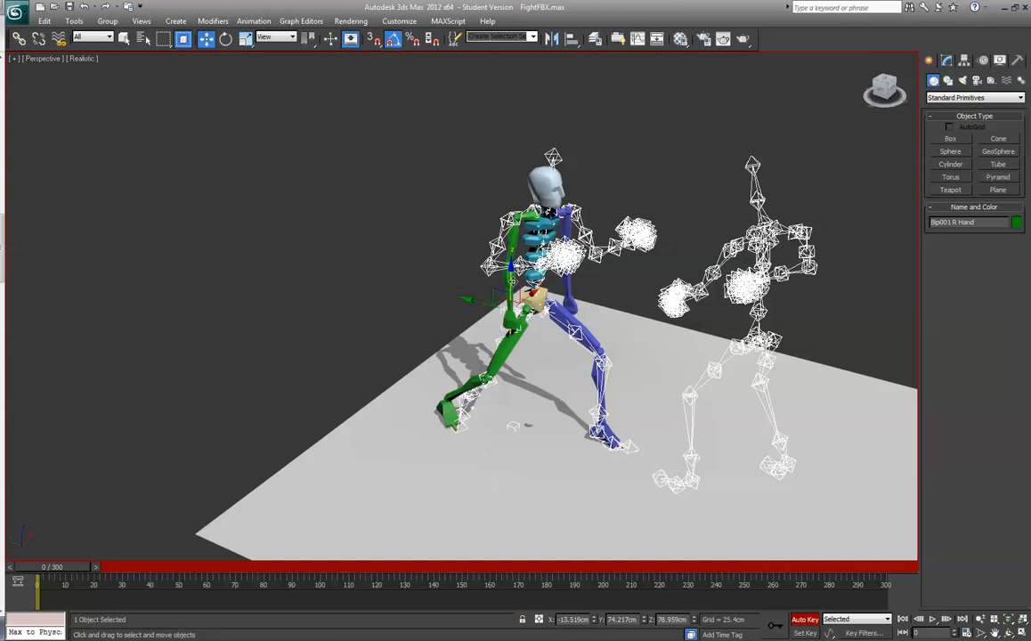
pyautogui.moveTo(511, 271); pyautogui.dragTo(511, 191)
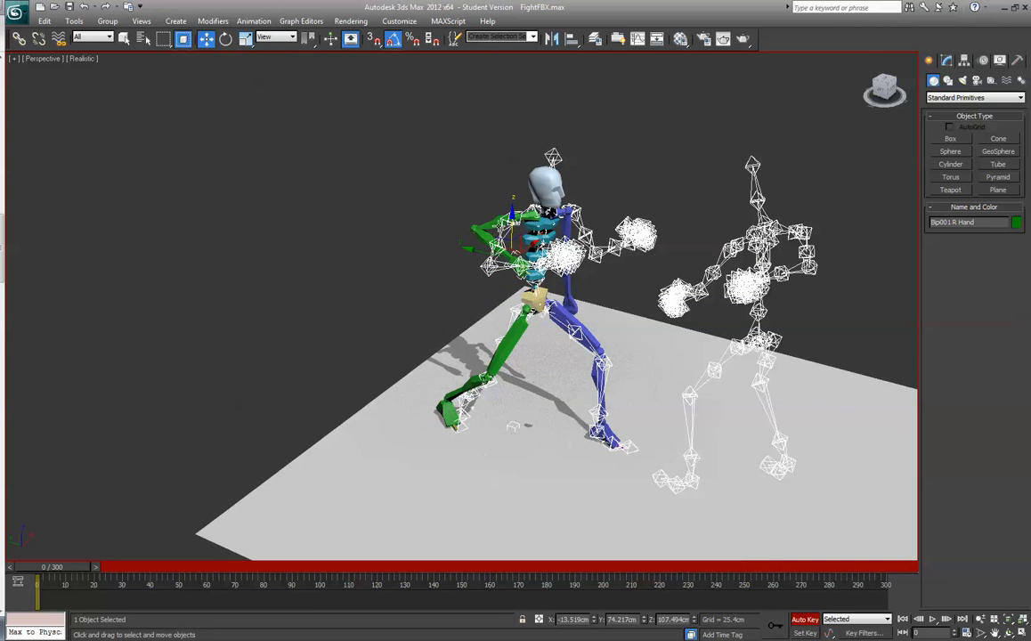
pyautogui.moveTo(879, 96); pyautogui.dragTo(789, 92)
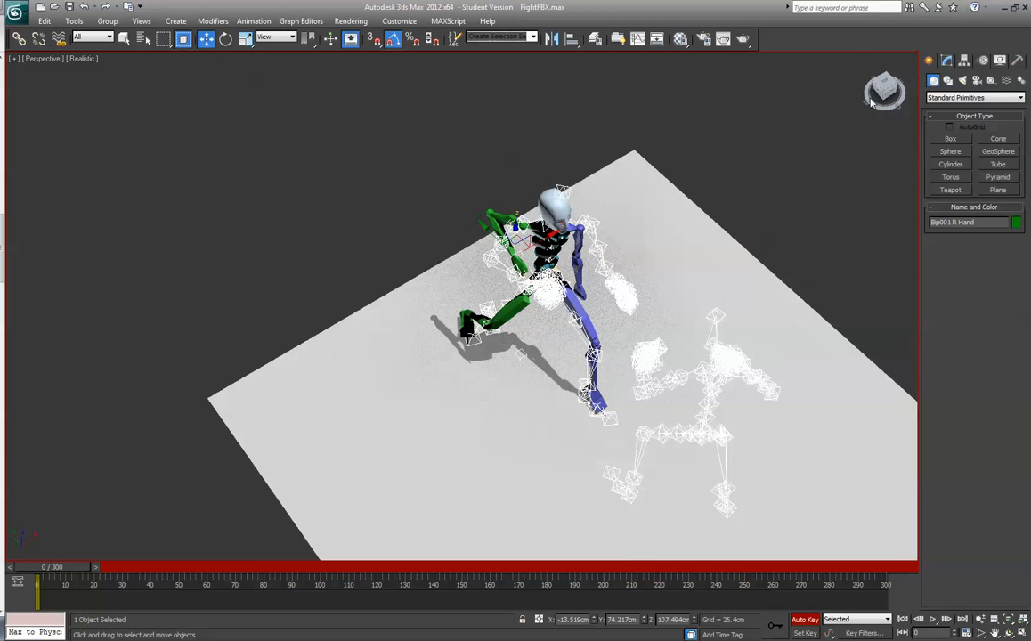
pyautogui.moveTo(518, 238); pyautogui.dragTo(523, 259)
# - Switch the rotation reference coordinate system to Local and rotate the biped's right upper arm toward the skeleton's upper arm
pyautogui.moveTo(895, 96); pyautogui.dragTo(929, 63)
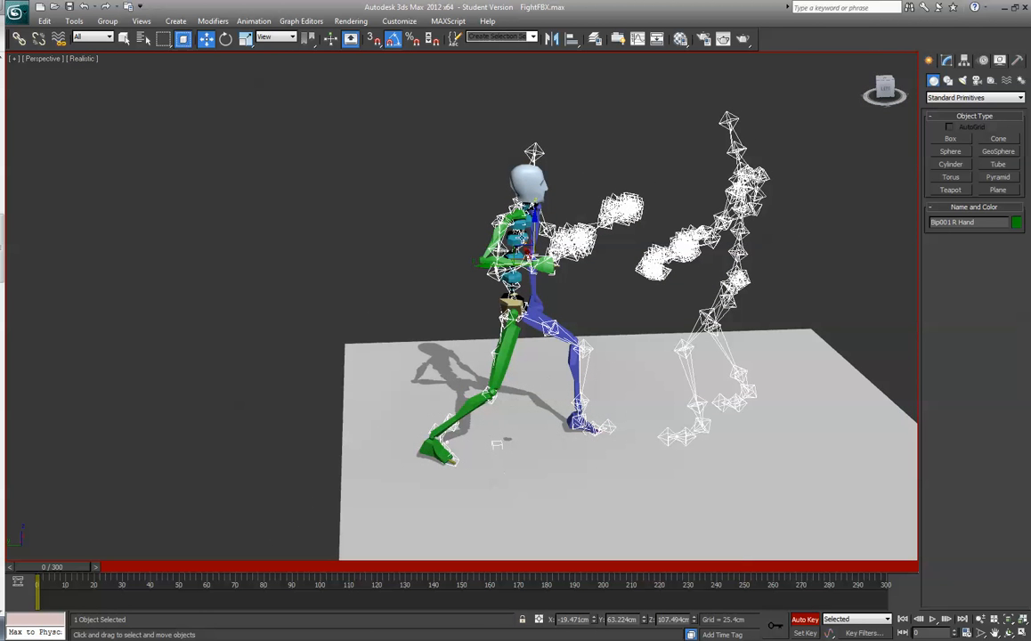
pyautogui.click(493, 235)
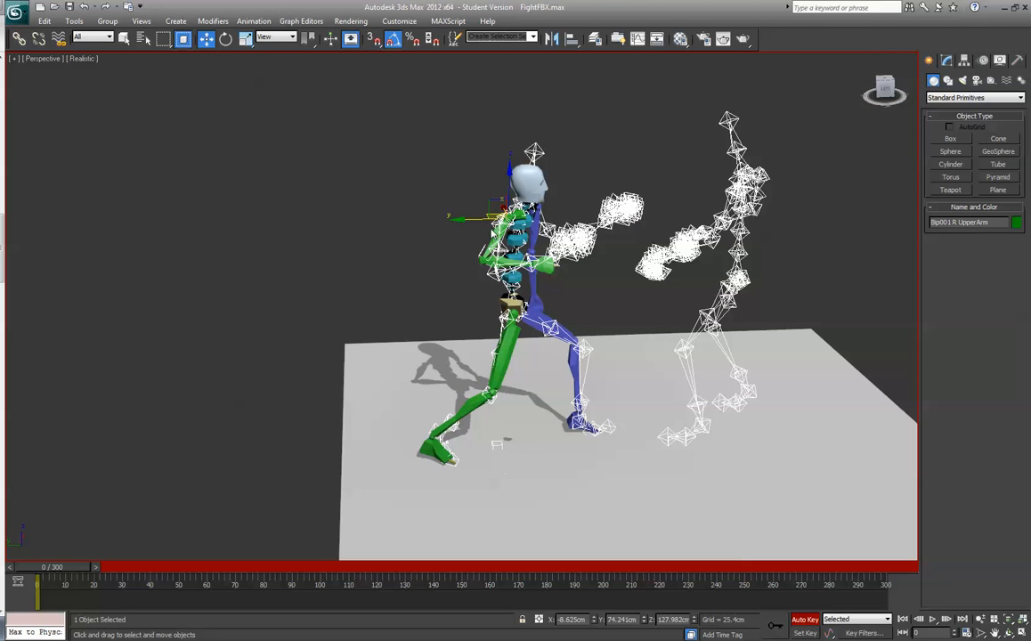
pyautogui.click(226, 38)
pyautogui.click(276, 37)
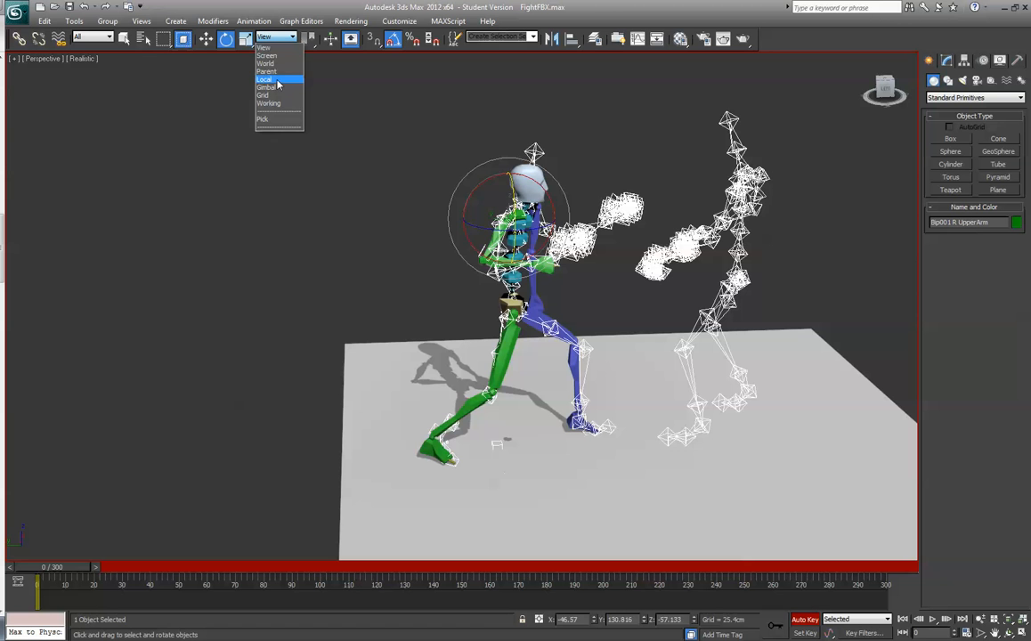
pyautogui.click(276, 80)
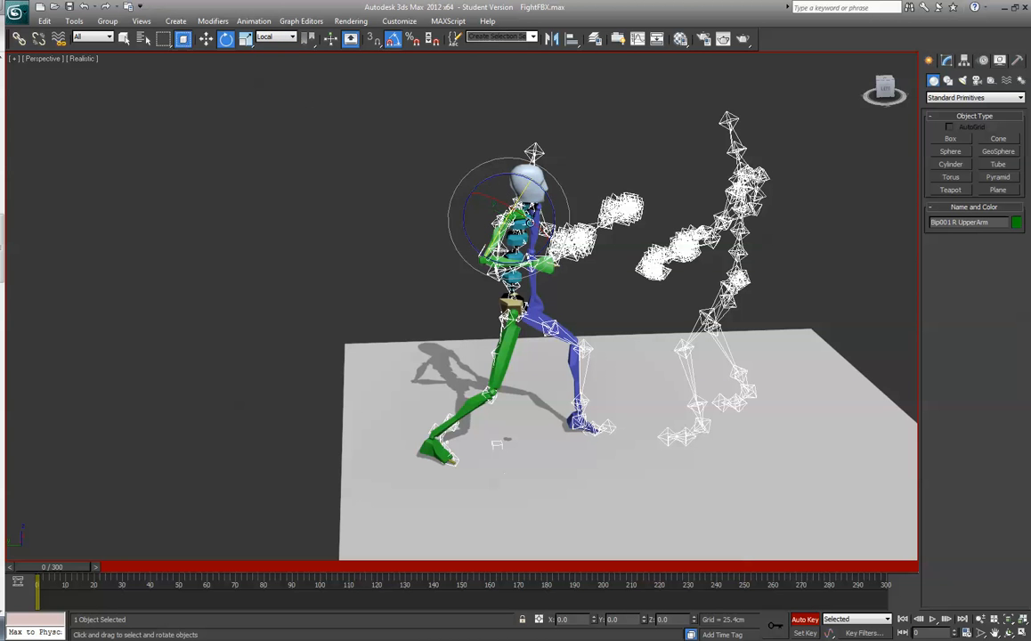
pyautogui.moveTo(552, 203); pyautogui.dragTo(518, 229)
# - Refine the right upper arm's local rotation so the biped's elbow and forearm follow the skeleton's bent arm
pyautogui.click(512, 262)
pyautogui.moveTo(892, 92)
pyautogui.mouseDown()
pyautogui.moveTo(871, 113)
pyautogui.moveTo(896, 112)
pyautogui.mouseUp()
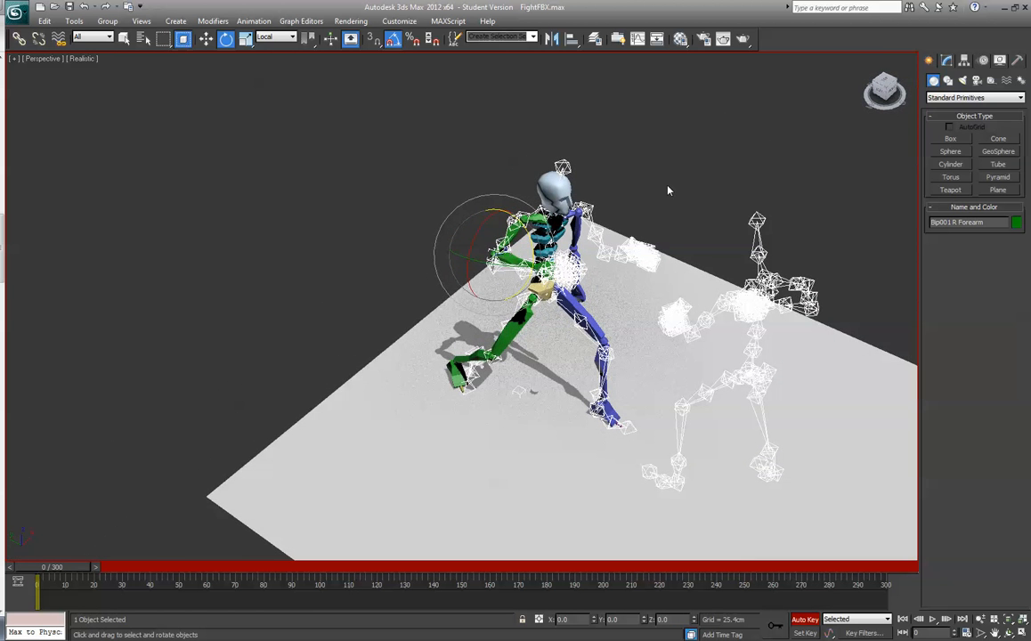
pyautogui.click(503, 228)
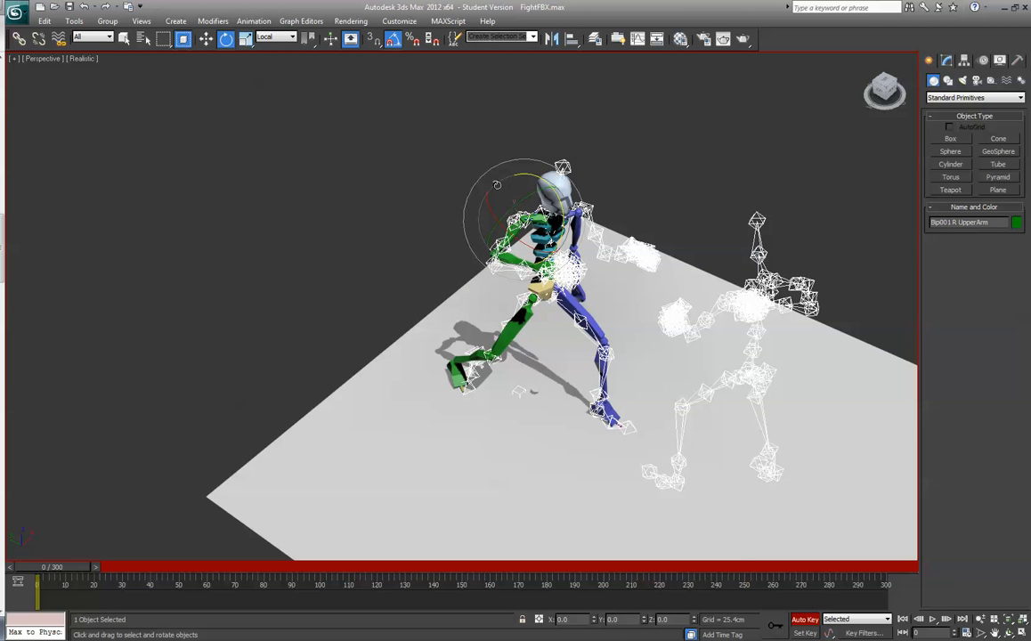
pyautogui.moveTo(516, 175); pyautogui.dragTo(530, 231)
pyautogui.click(499, 251)
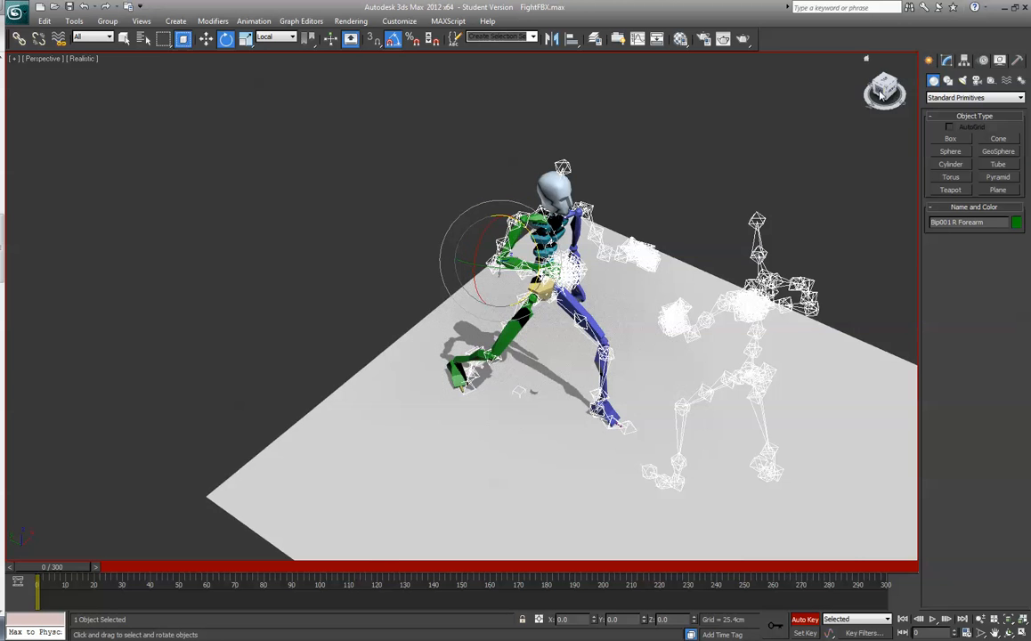
pyautogui.moveTo(880, 93); pyautogui.dragTo(801, 85)
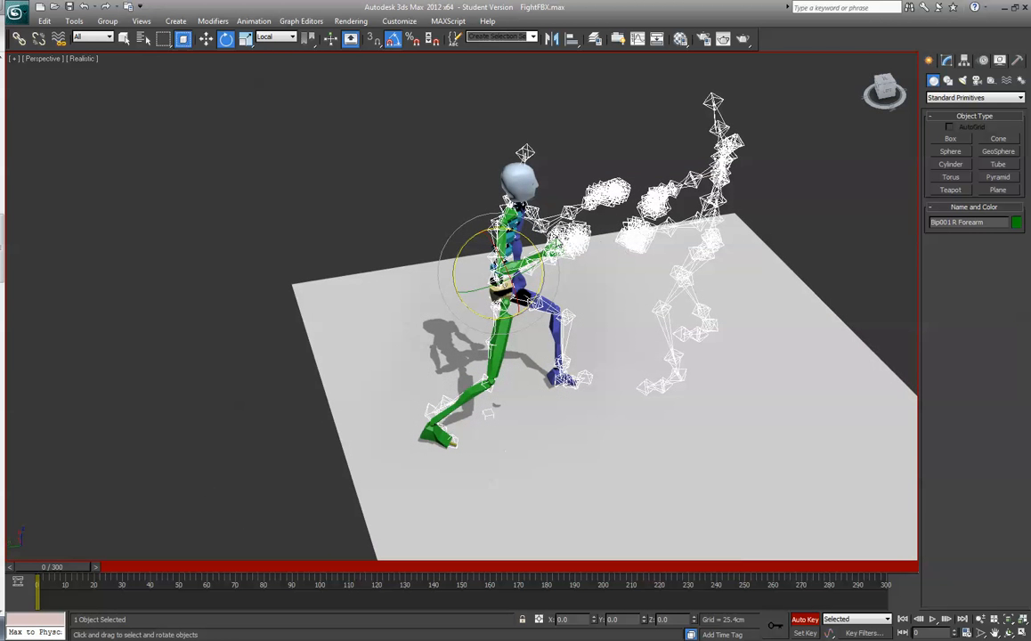
# - Rotate the biped's right hand about its local axes to match the orientation of the skeleton's right hand
pyautogui.click(552, 251)
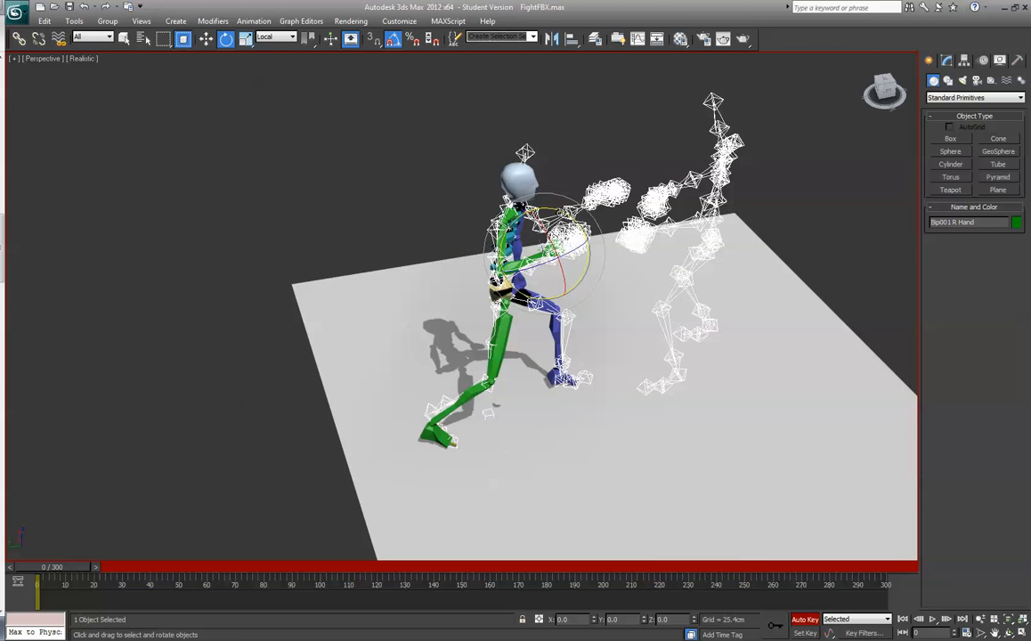
pyautogui.moveTo(534, 211); pyautogui.dragTo(552, 206)
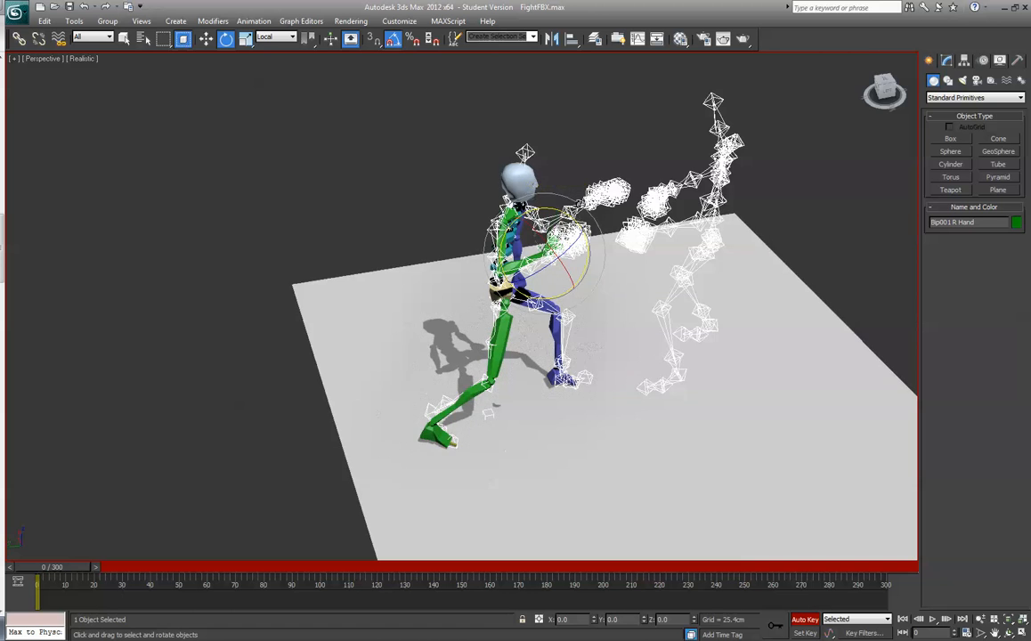
pyautogui.moveTo(883, 89); pyautogui.dragTo(808, 99)
pyautogui.scroll(8, 823, 173)
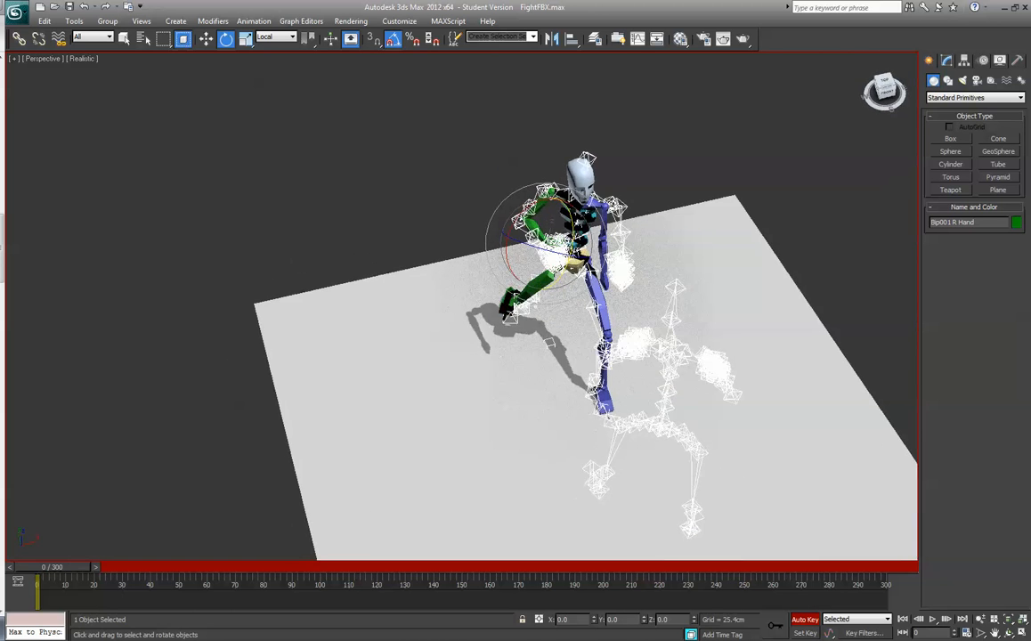
pyautogui.keyDown('alt'); pyautogui.moveTo(862, 142); pyautogui.dragTo(712, 242, button='middle'); pyautogui.keyUp('alt')
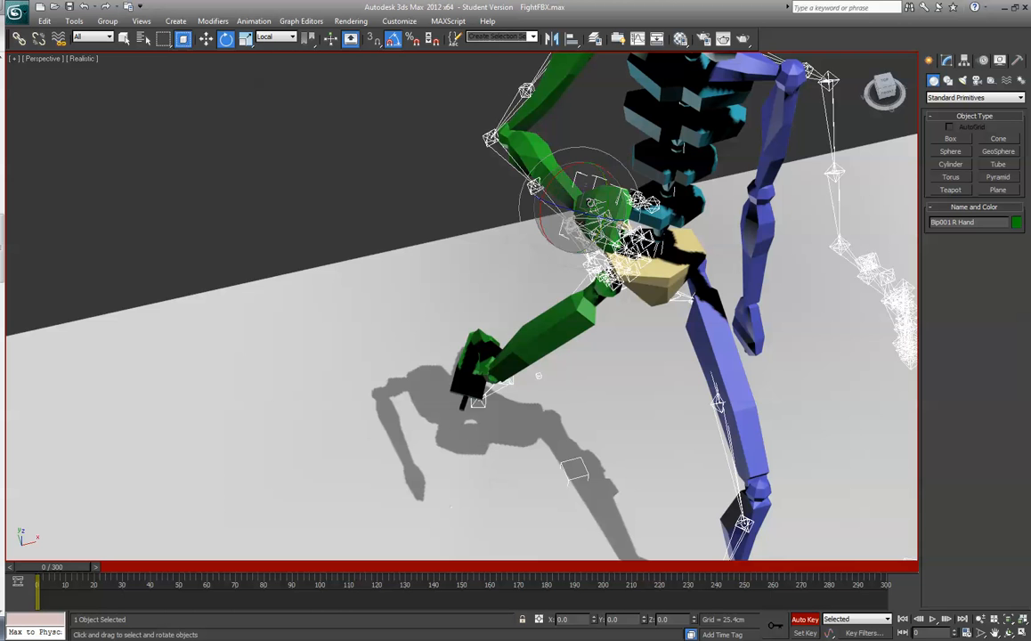
pyautogui.moveTo(602, 178); pyautogui.dragTo(549, 166)
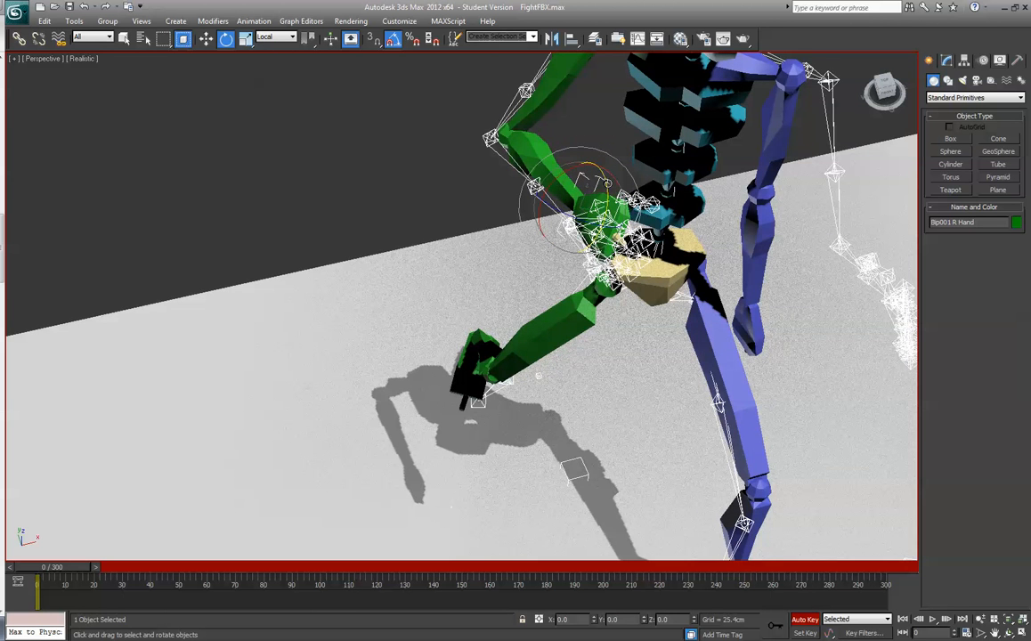
pyautogui.click(608, 302)
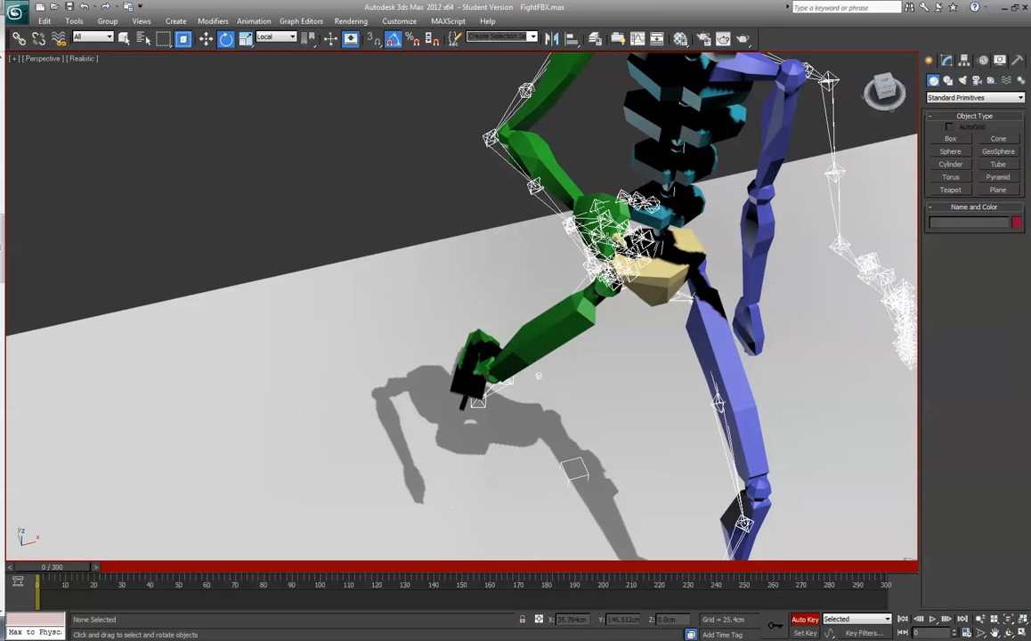
# - Select the single finger on the biped's right hand and put the biped into Figure mode
pyautogui.scroll(3, 685, 173)
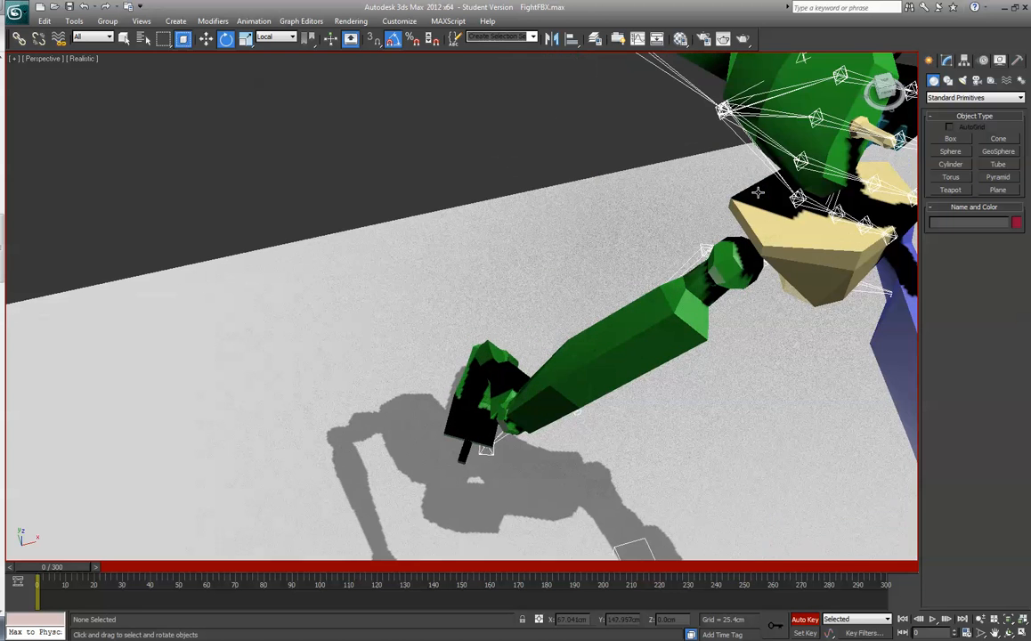
pyautogui.click(871, 130)
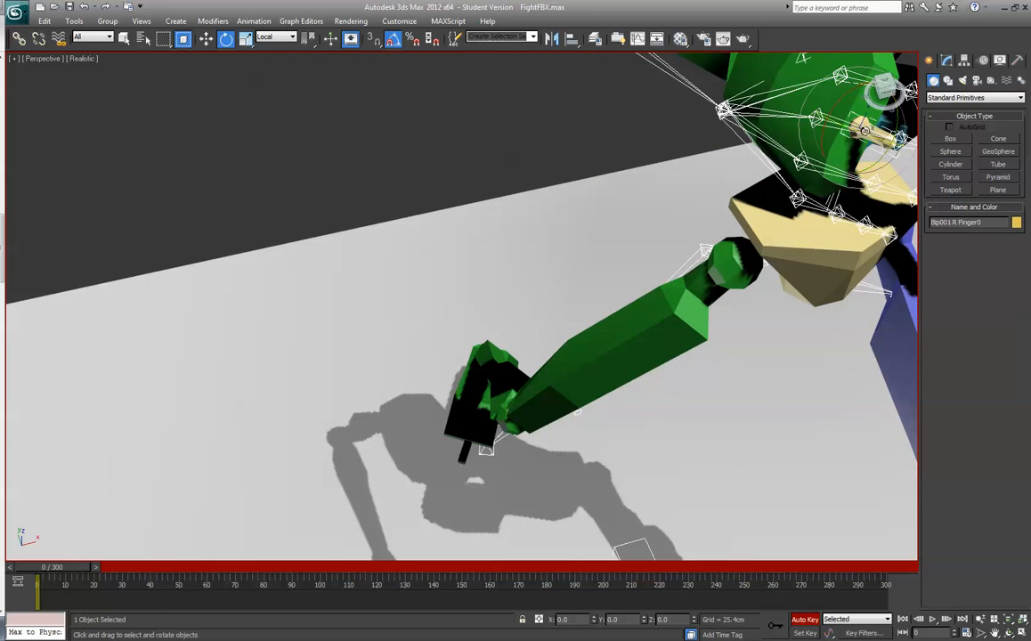
pyautogui.press('z')
pyautogui.scroll(-4, 707, 186)
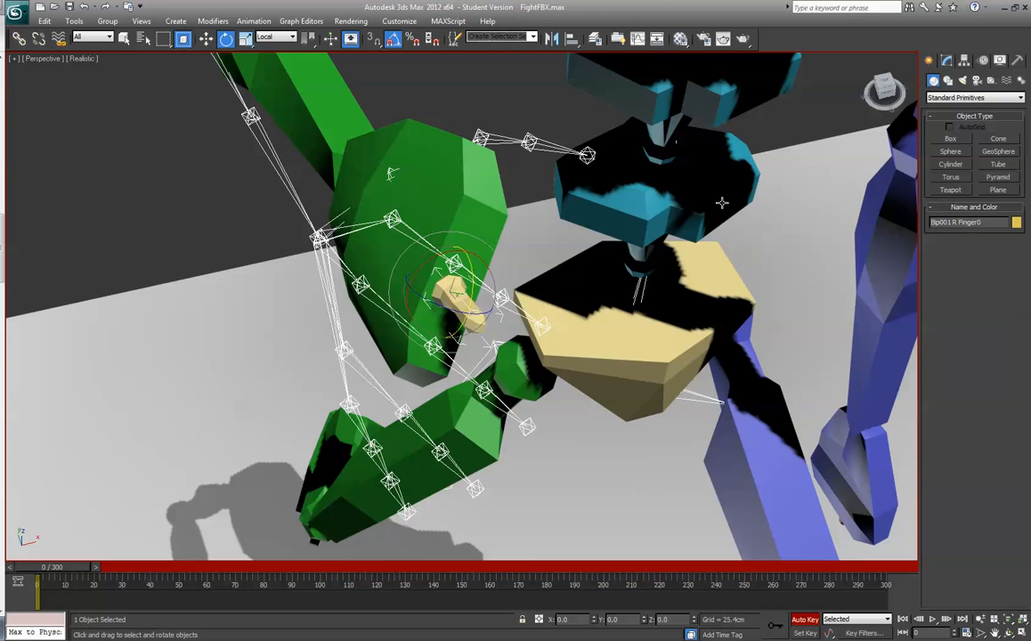
pyautogui.click(986, 63)
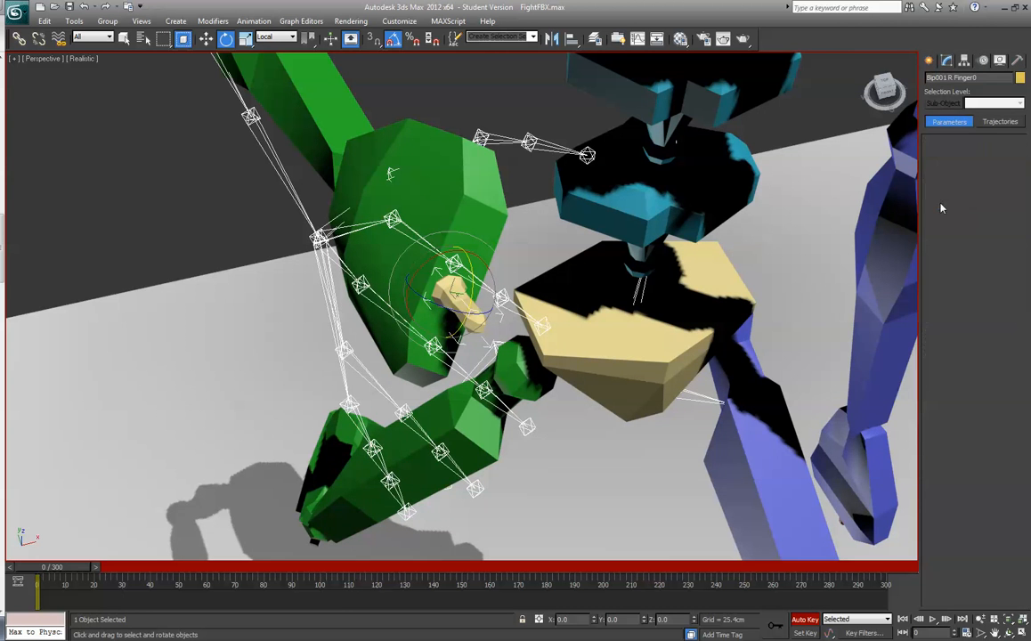
pyautogui.click(937, 202)
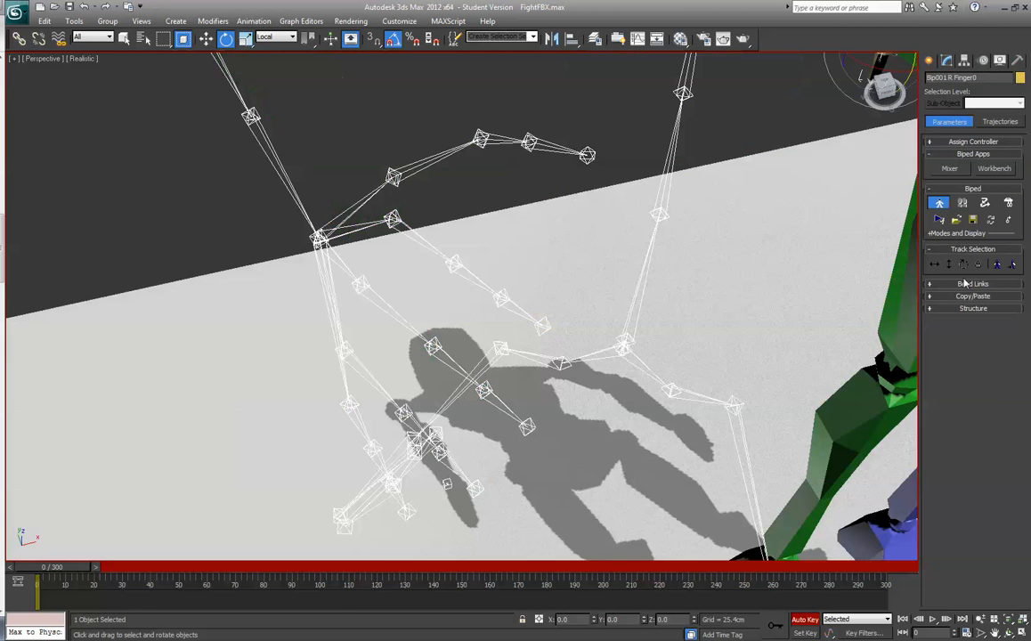
pyautogui.rightClick(809, 274)
pyautogui.click(632, 277)
pyautogui.scroll(-9, 632, 277)
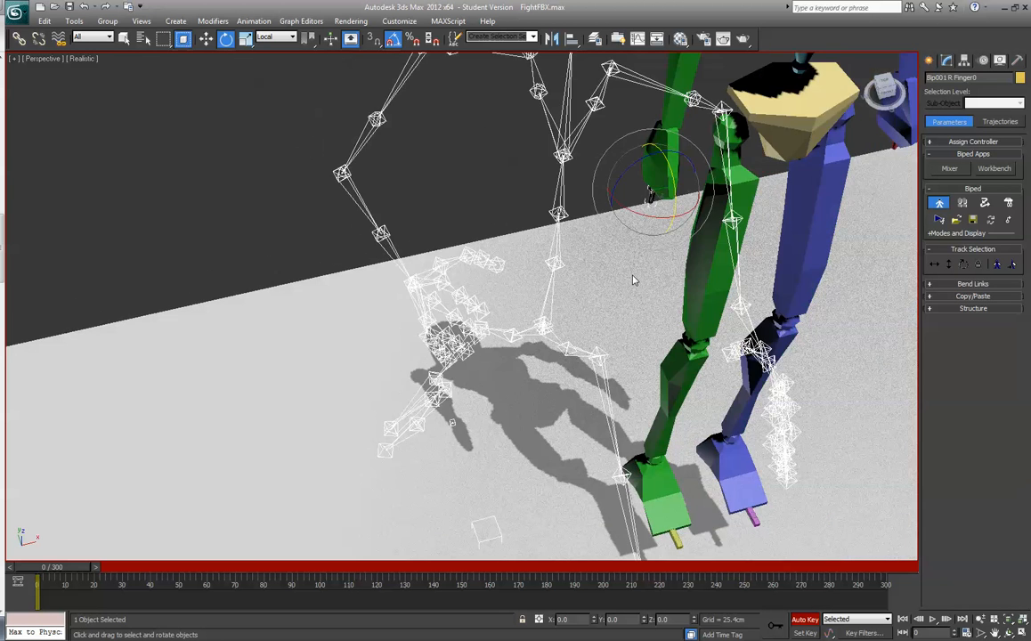
pyautogui.scroll(5, 632, 274)
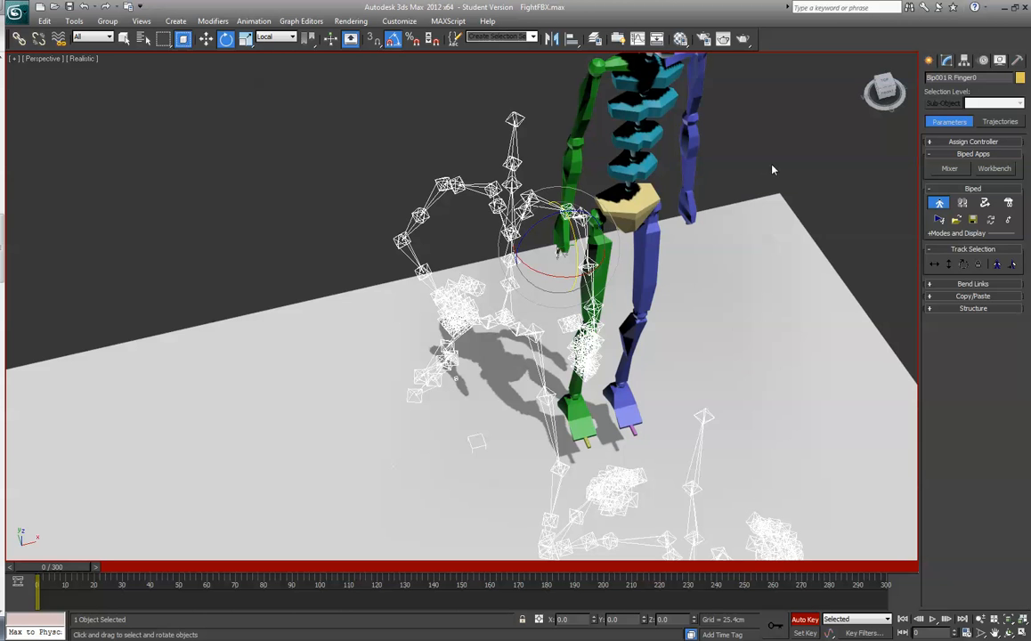
# - Set the biped's structure to 5 fingers with 2 finger links and 5 toes with 2 toe links, and leave Figure mode
pyautogui.click(931, 308)
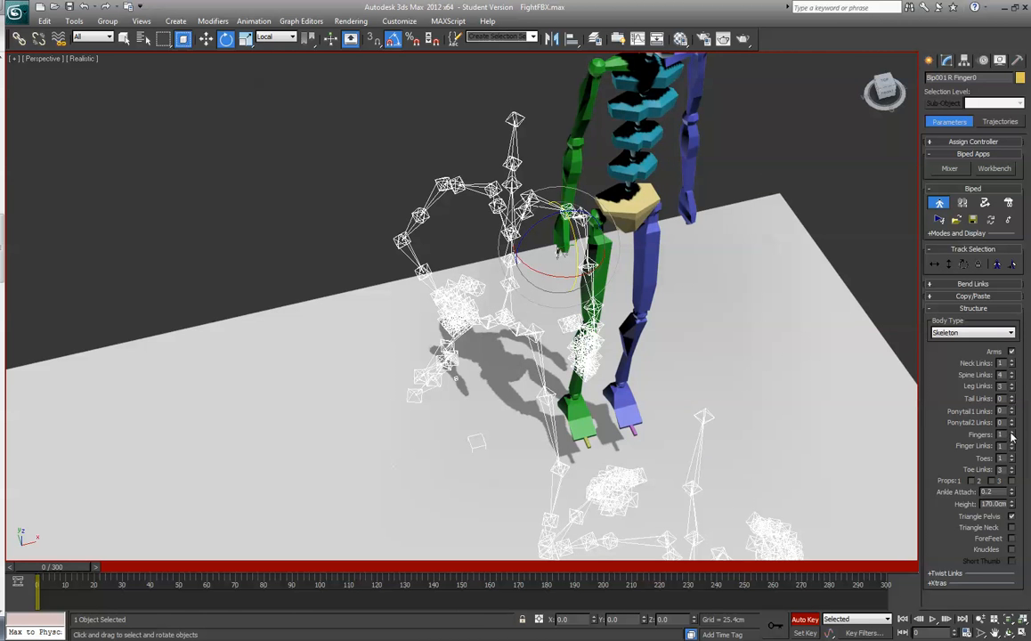
pyautogui.click(1011, 434)
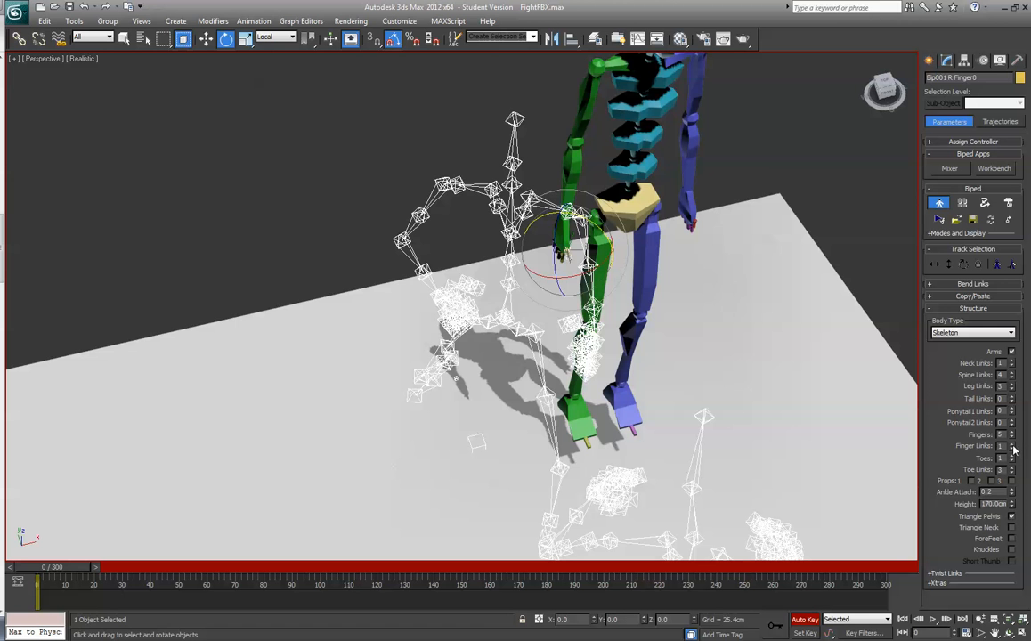
pyautogui.click(1012, 444)
pyautogui.click(1013, 457)
pyautogui.click(1013, 457)
pyautogui.click(1013, 457)
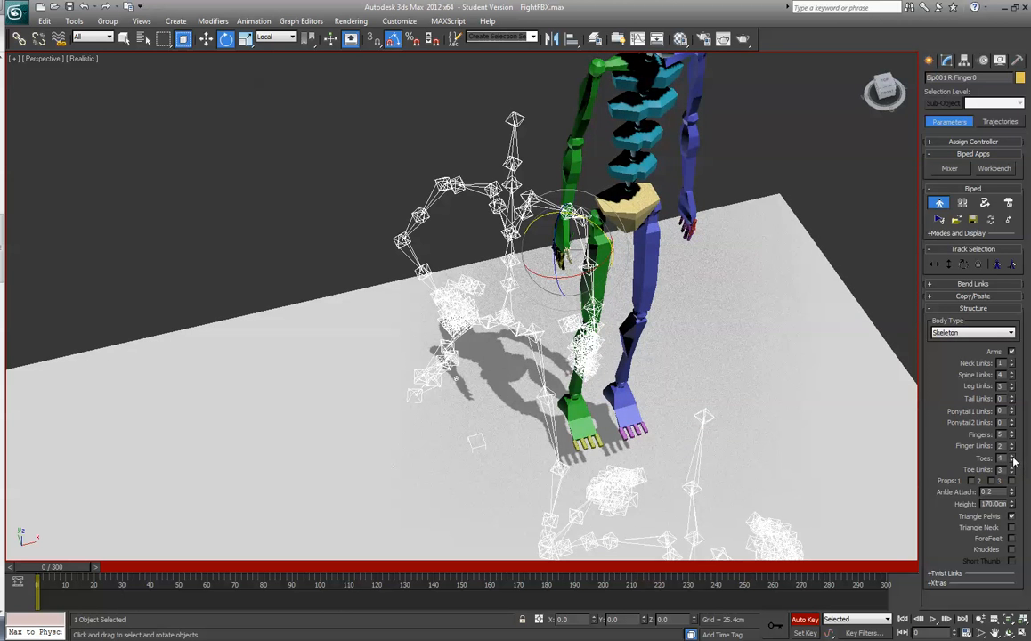
pyautogui.click(1013, 457)
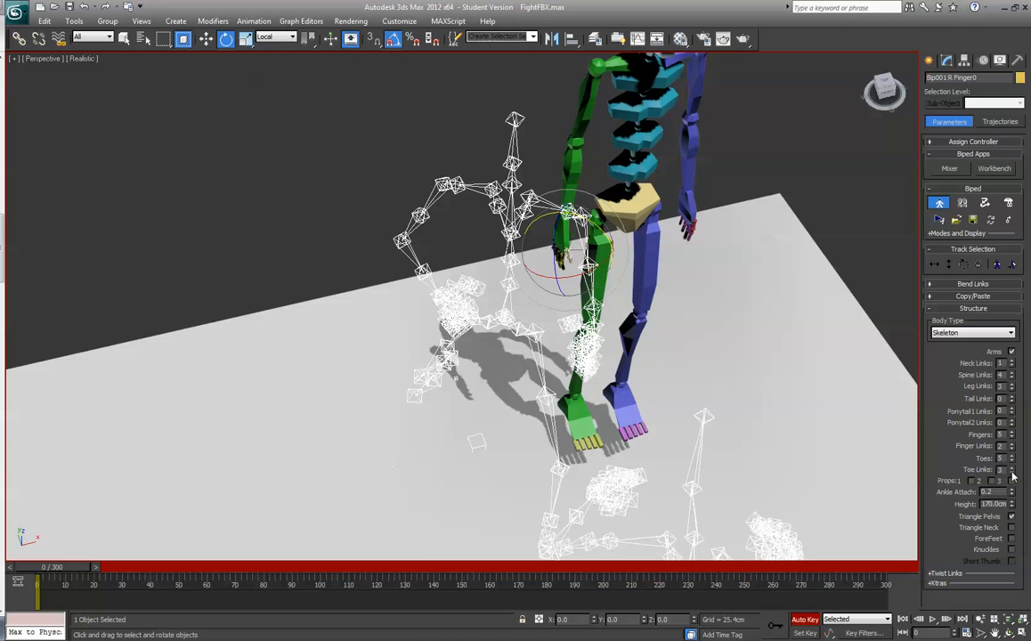
pyautogui.click(1012, 472)
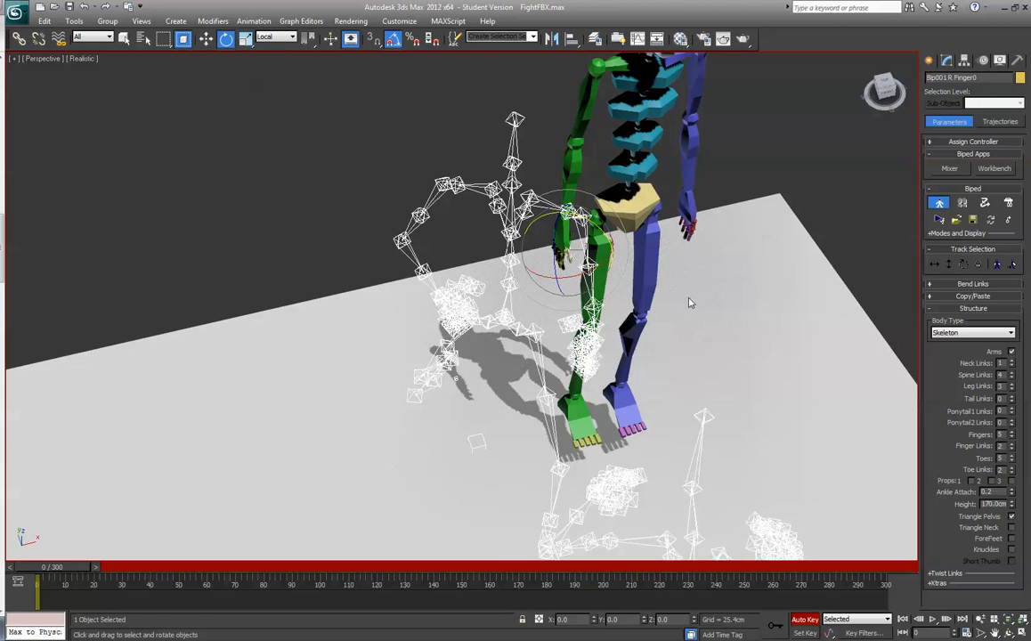
pyautogui.click(939, 202)
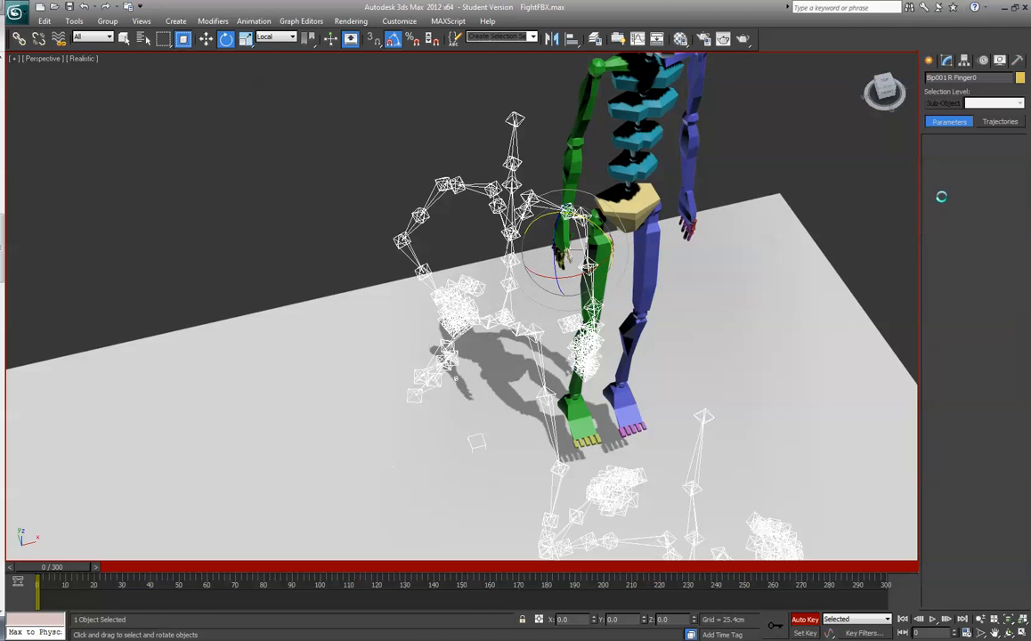
# - Select the biped's root Bip001 by name and move it onto the skeleton's hips, to about X 22.9, Y 64.4 and Z 79.2 cm
pyautogui.click(886, 94)
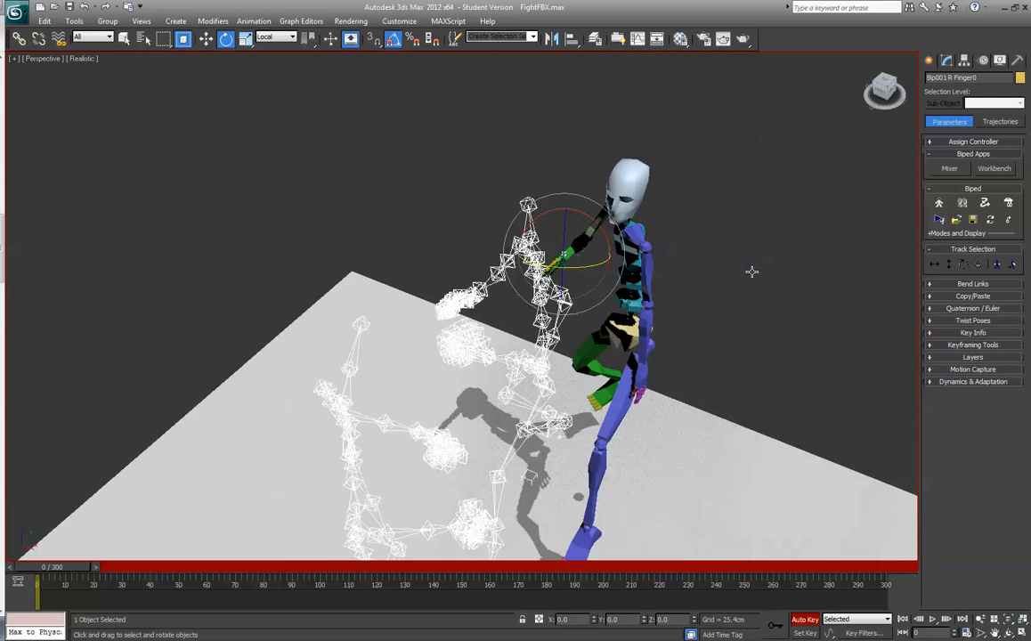
pyautogui.scroll(2, 748, 278)
pyautogui.click(620, 332)
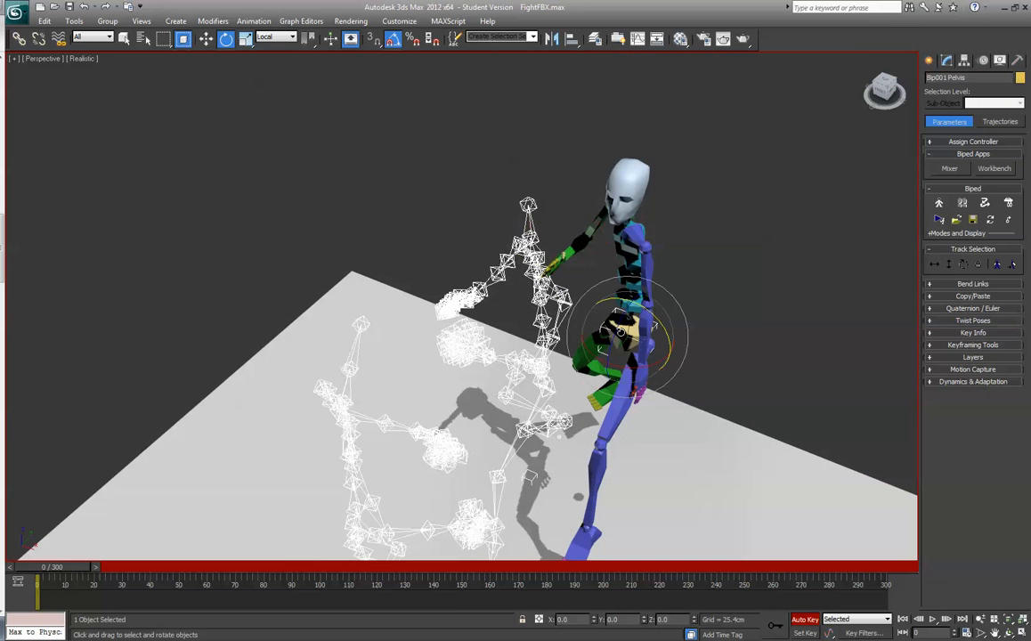
pyautogui.press('h')
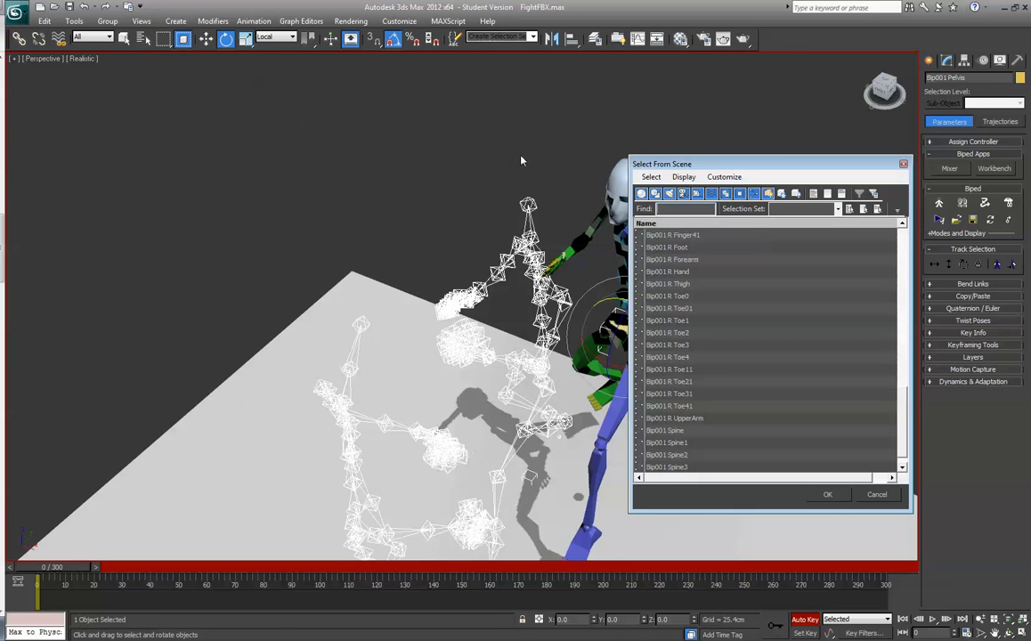
pyautogui.moveTo(903, 415); pyautogui.dragTo(928, 245)
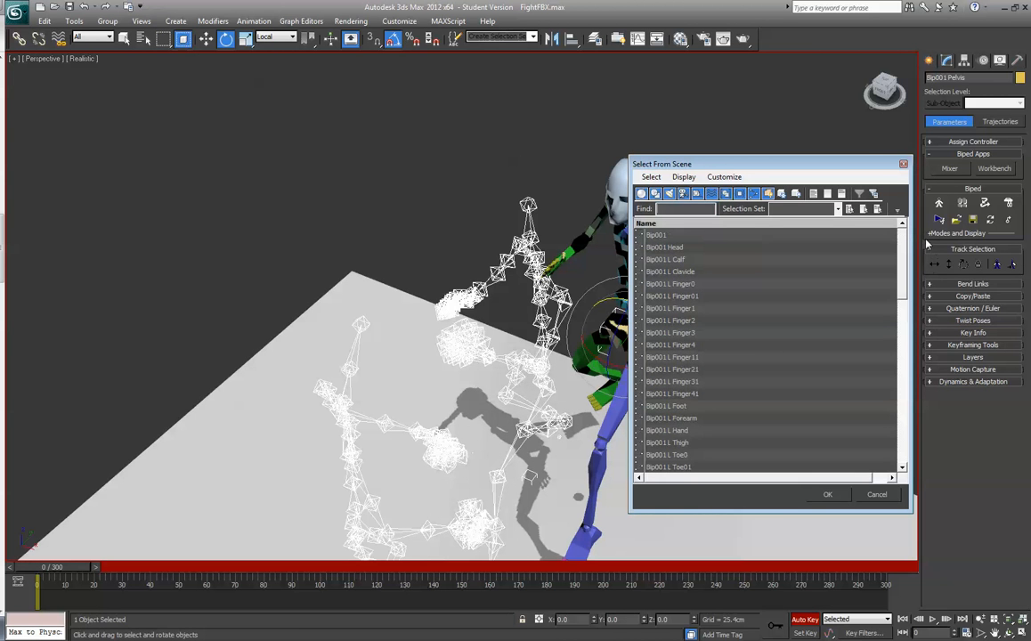
pyautogui.click(698, 235)
pyautogui.click(827, 494)
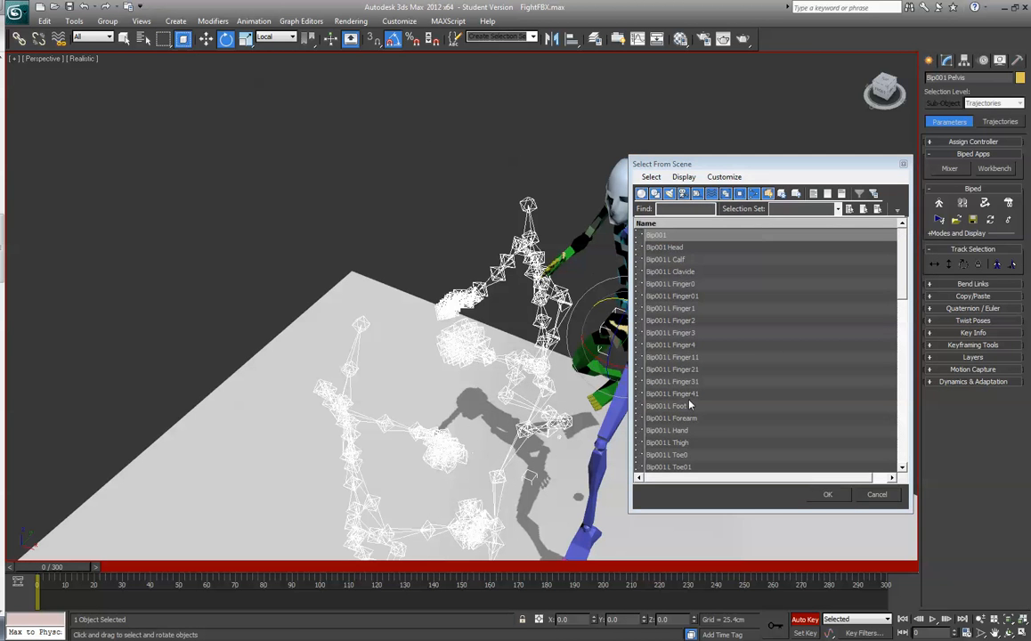
pyautogui.press('w')
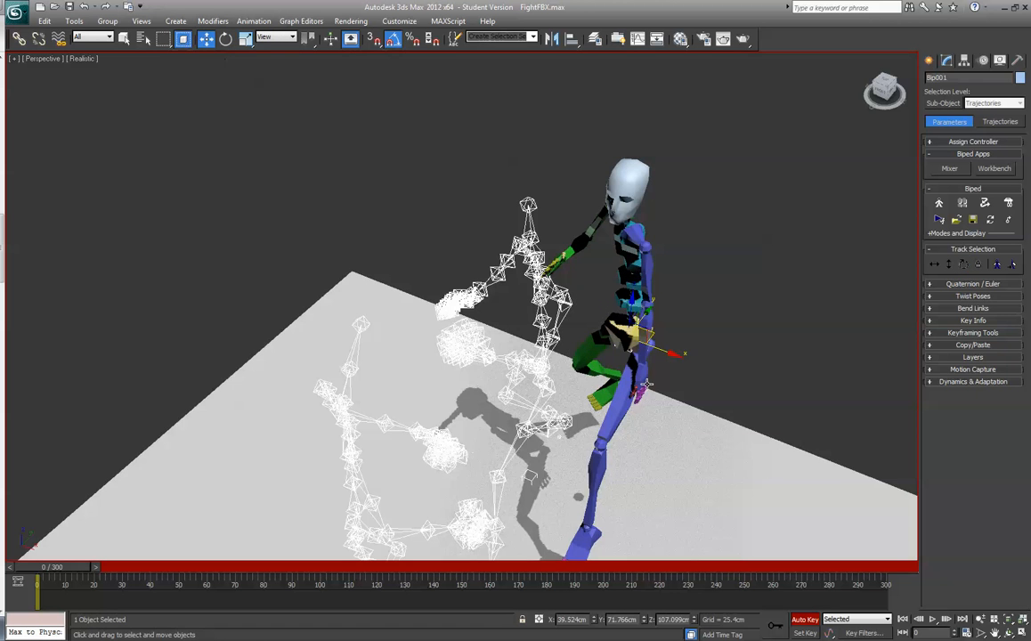
pyautogui.moveTo(654, 328); pyautogui.dragTo(589, 392)
pyautogui.click(877, 99)
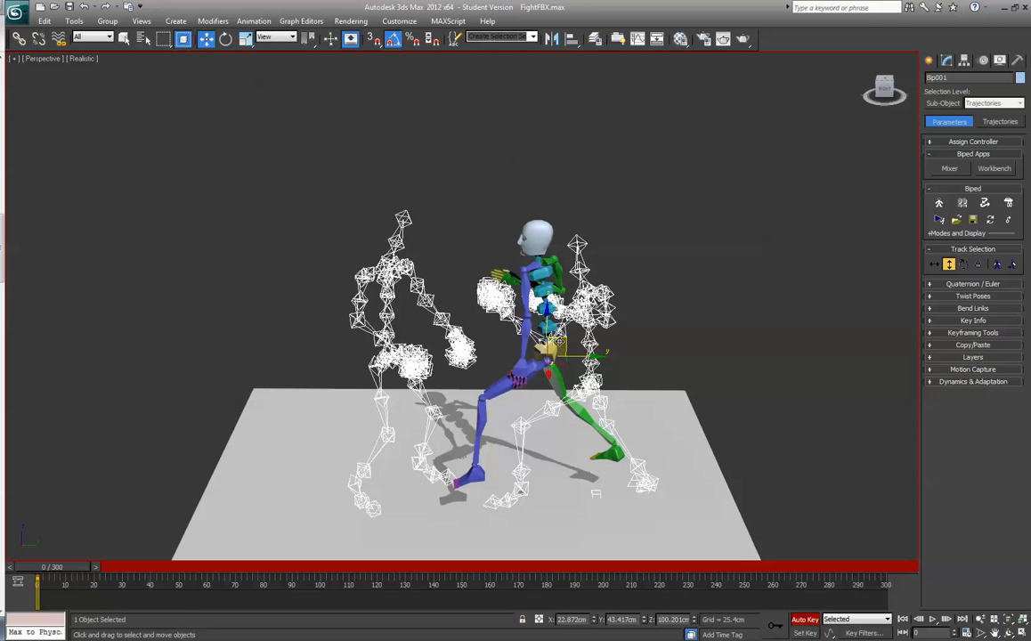
pyautogui.moveTo(590, 354); pyautogui.dragTo(618, 398)
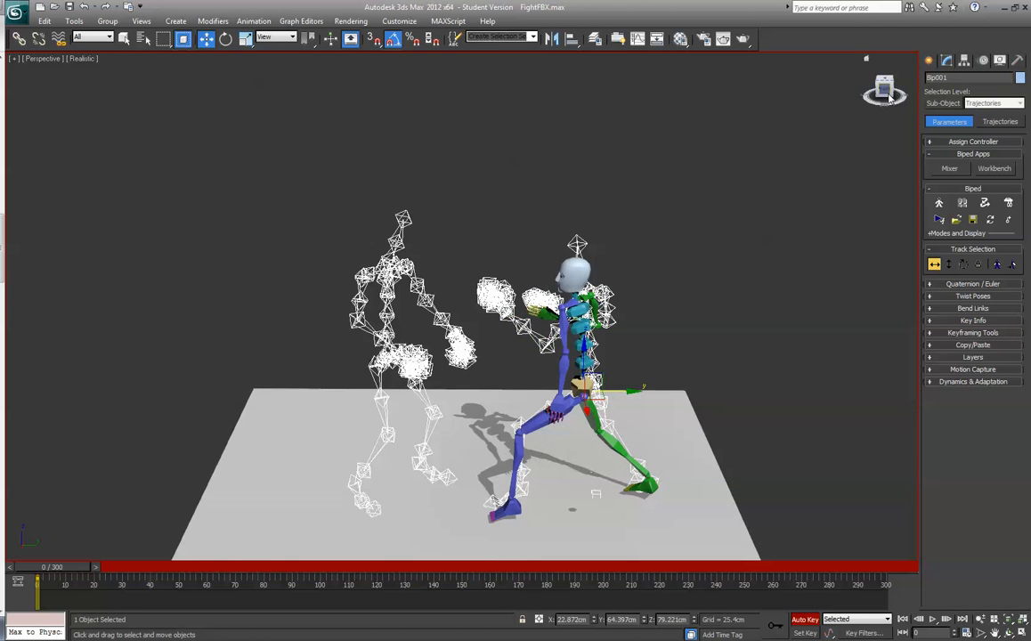
# - Move the biped's root along the X axis to about 3.3 cm to line it up with the skeleton's hips
pyautogui.moveTo(883, 90); pyautogui.dragTo(844, 105)
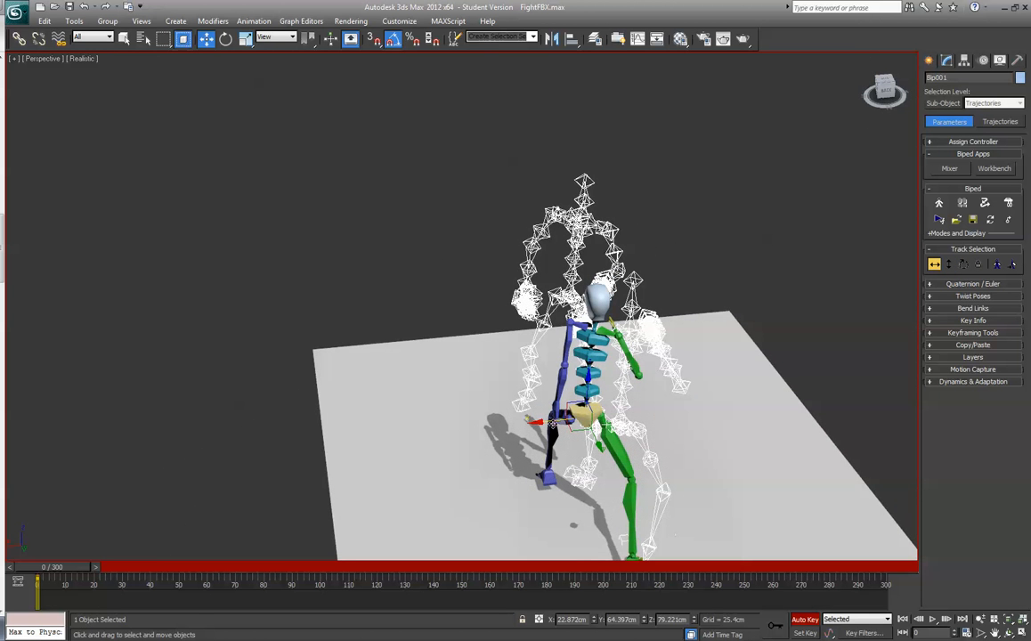
pyautogui.moveTo(534, 420); pyautogui.dragTo(572, 418)
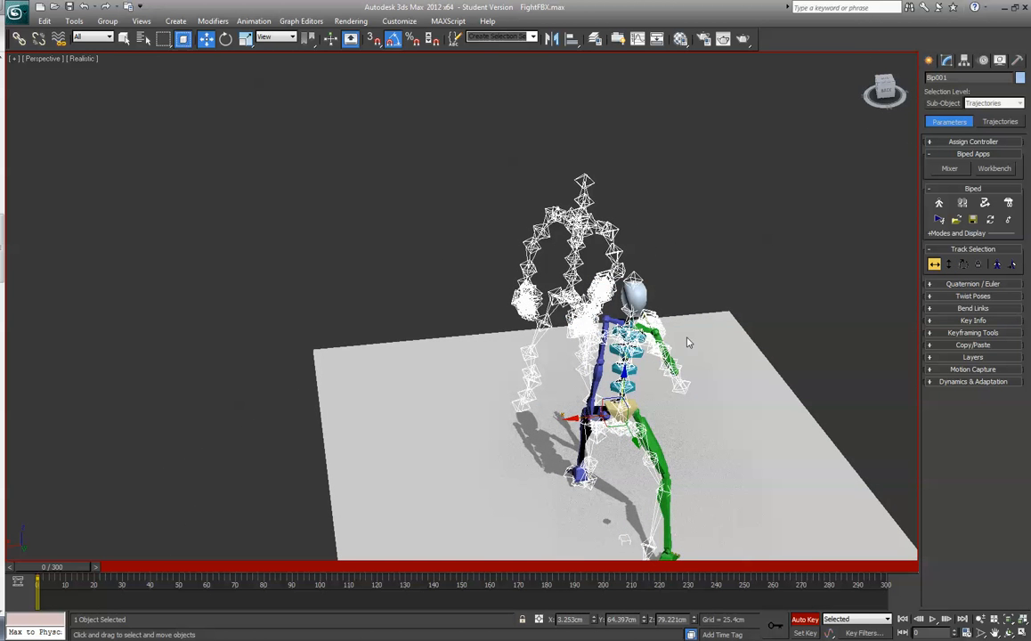
# - Select both links of the four fingers on the biped's right hand and rotate them together to curl like the skeleton's fingers
pyautogui.moveTo(883, 88); pyautogui.dragTo(803, 73)
pyautogui.press('z')
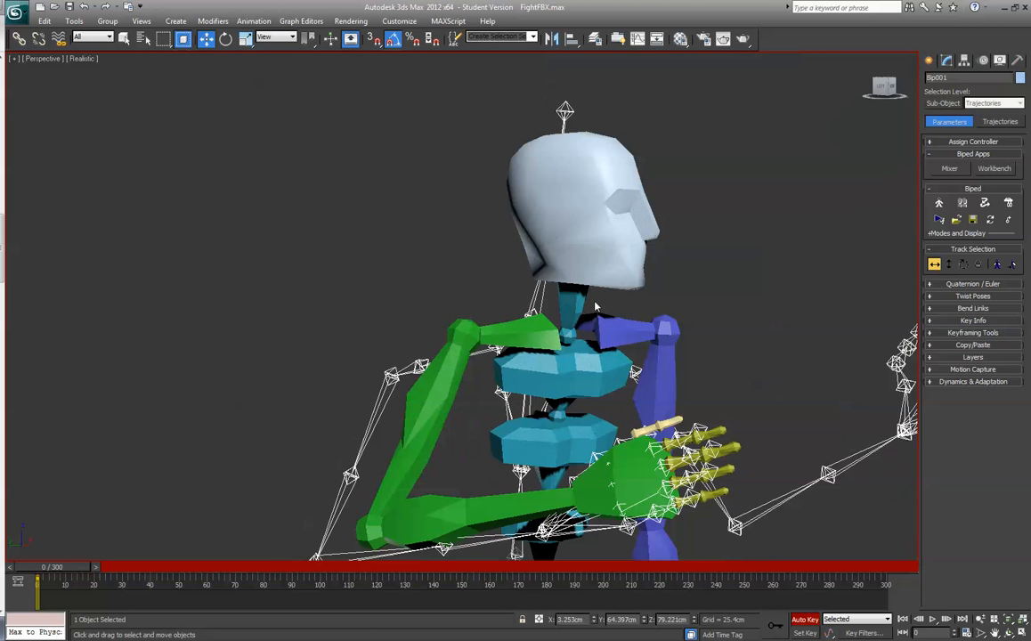
pyautogui.click(715, 432)
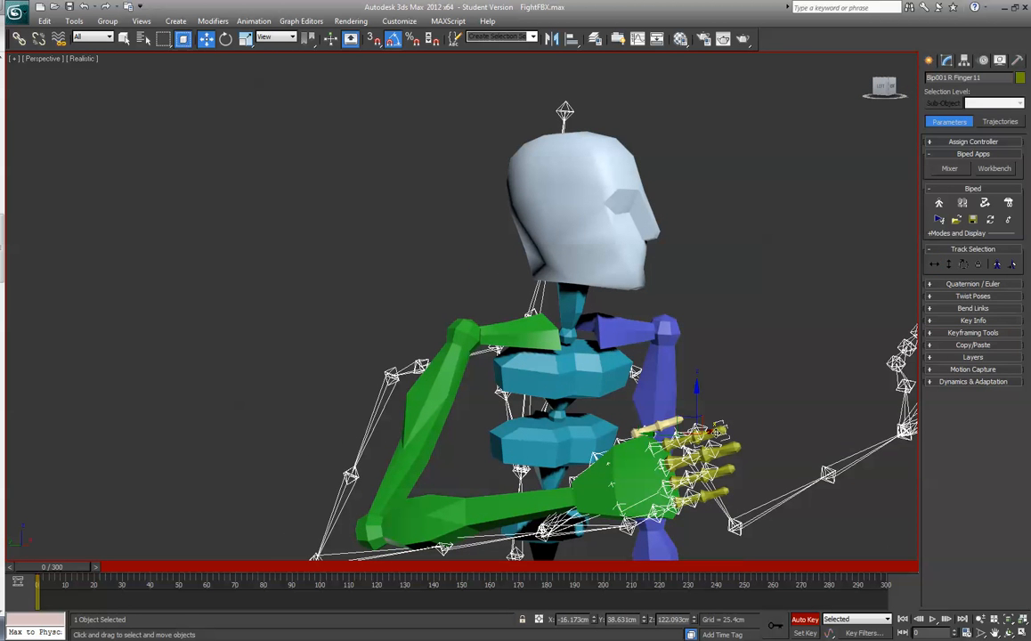
pyautogui.keyDown('ctrl'); pyautogui.click(673, 442); pyautogui.keyUp('ctrl')
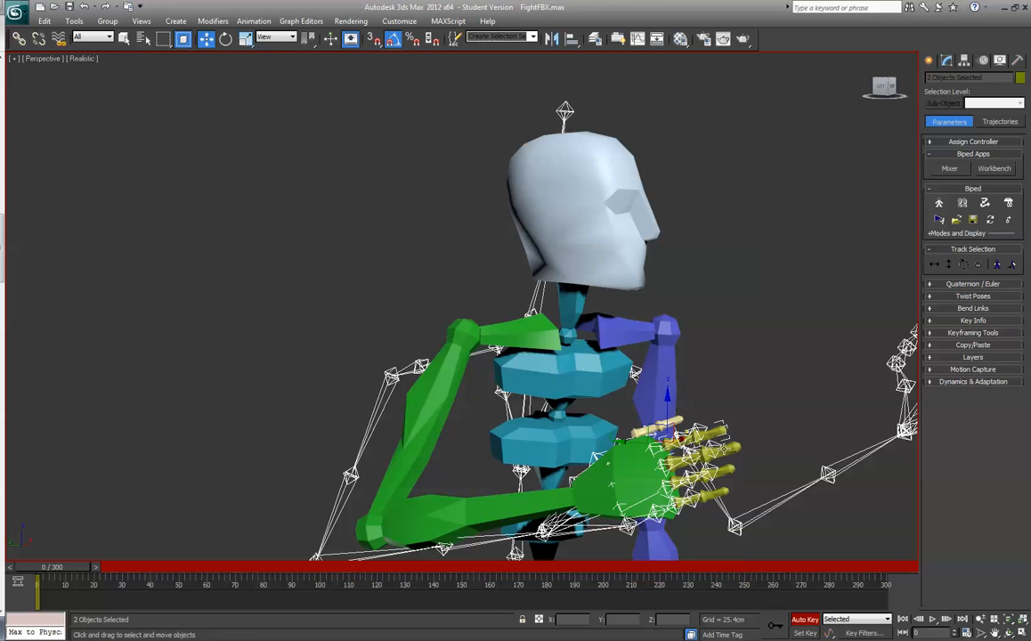
pyautogui.keyDown('ctrl'); pyautogui.click(726, 449); pyautogui.keyUp('ctrl')
pyautogui.keyDown('ctrl'); pyautogui.click(681, 462); pyautogui.keyUp('ctrl')
pyautogui.keyDown('ctrl'); pyautogui.click(711, 476); pyautogui.keyUp('ctrl')
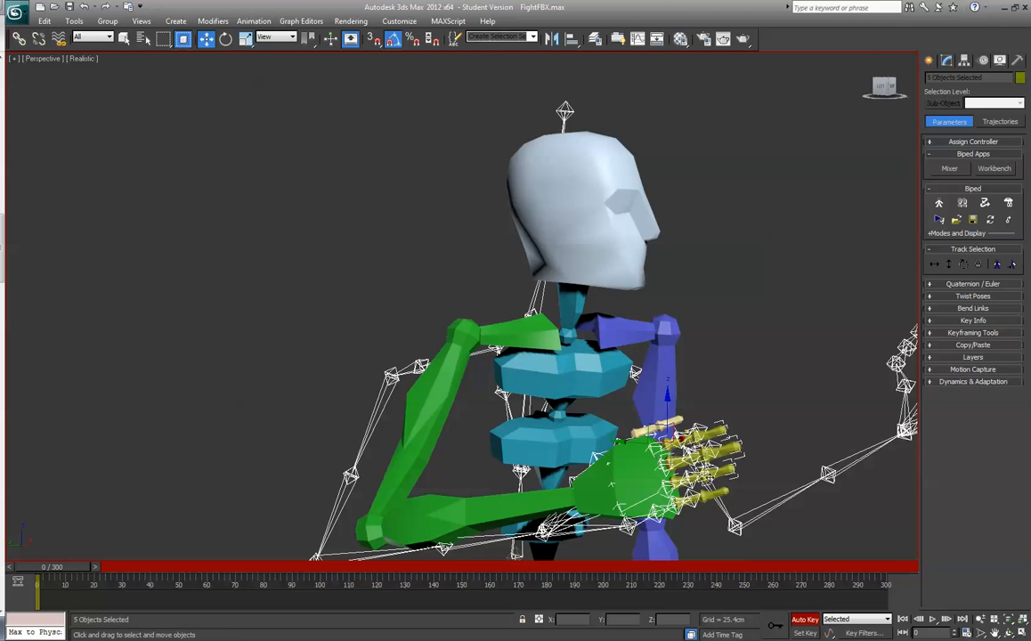
pyautogui.keyDown('ctrl'); pyautogui.click(690, 480); pyautogui.keyUp('ctrl')
pyautogui.keyDown('ctrl'); pyautogui.click(715, 493); pyautogui.keyUp('ctrl')
pyautogui.keyDown('ctrl'); pyautogui.click(687, 501); pyautogui.keyUp('ctrl')
pyautogui.moveTo(890, 91); pyautogui.dragTo(898, 135)
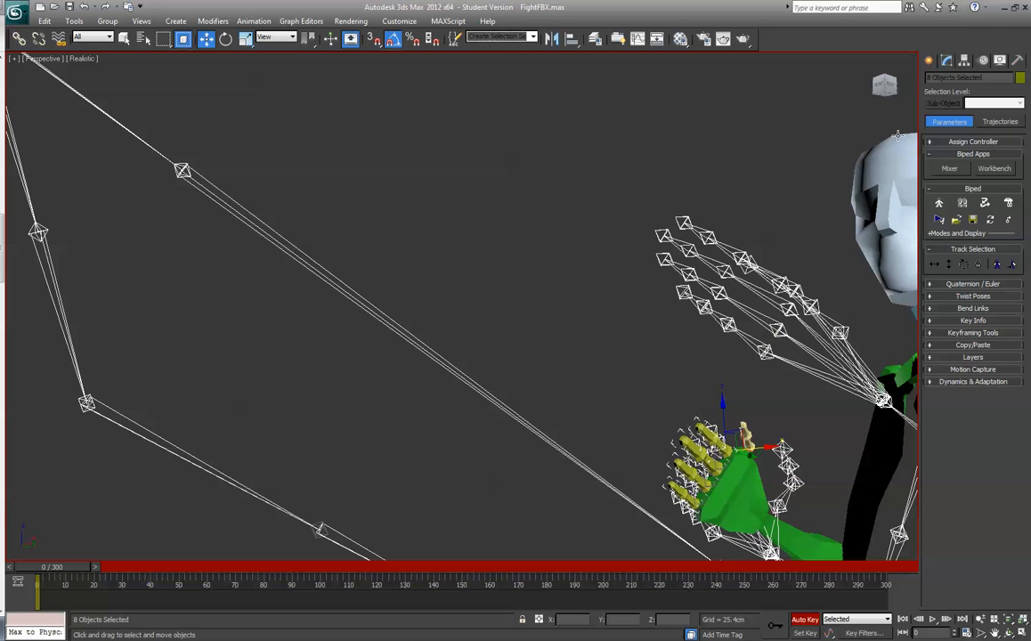
pyautogui.click(225, 38)
pyautogui.moveTo(703, 430); pyautogui.dragTo(742, 457)
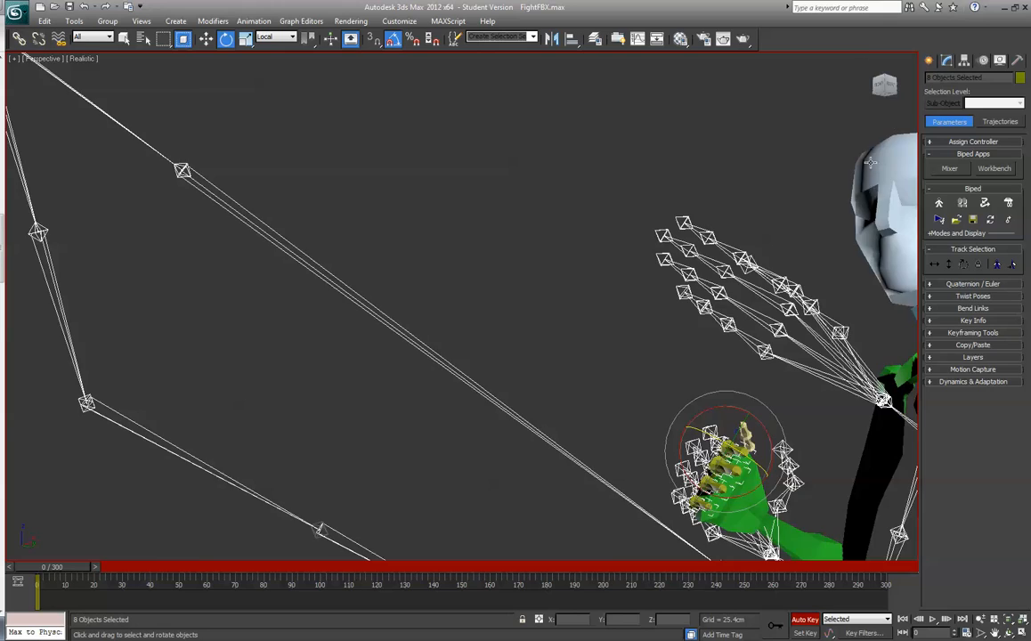
# - Rotate the thumb of the biped's right hand towards the skeleton's thumb, and select its outer link
pyautogui.moveTo(893, 93); pyautogui.dragTo(909, 197)
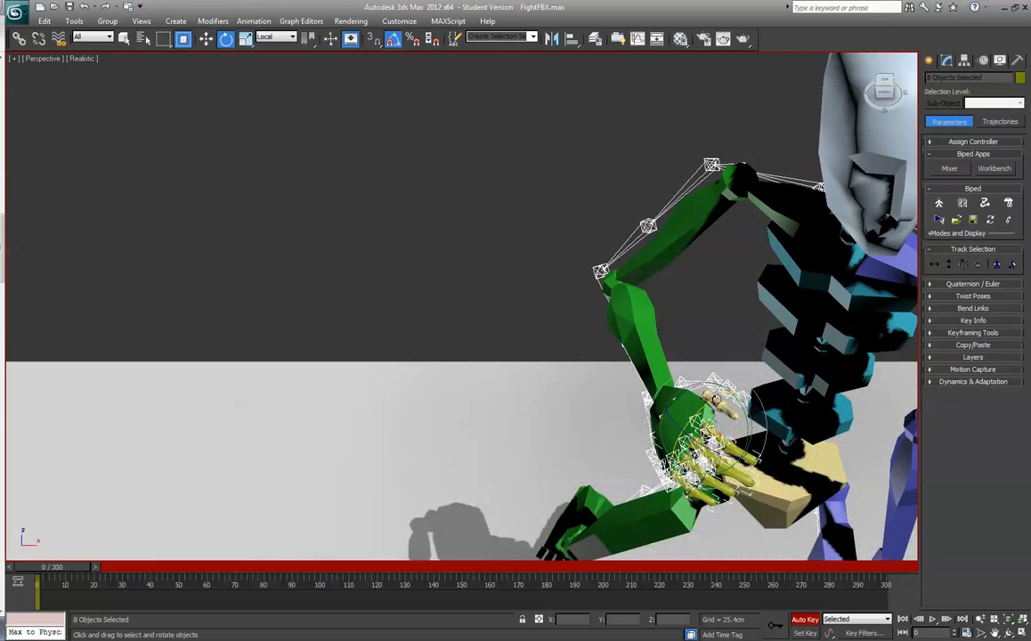
pyautogui.click(719, 388)
pyautogui.moveTo(719, 388); pyautogui.dragTo(738, 429)
pyautogui.click(758, 406)
# - Rotate the biped's left upper arm outward and forward to match the skeleton's left upper arm
pyautogui.moveTo(883, 98)
pyautogui.mouseDown()
pyautogui.moveTo(898, 84)
pyautogui.moveTo(870, 83)
pyautogui.mouseUp()
pyautogui.scroll(-3, 795, 235)
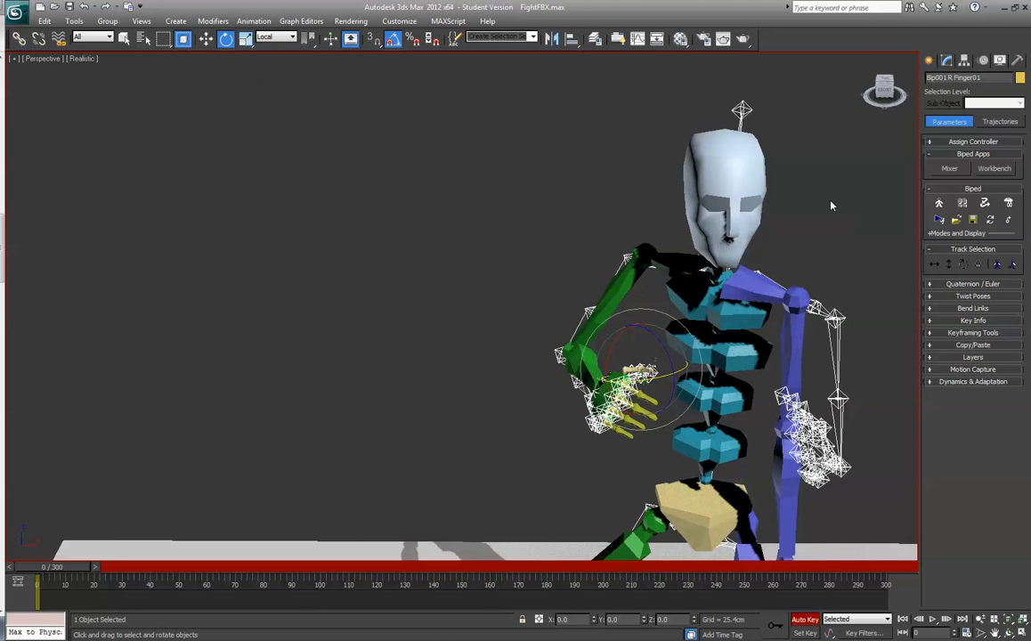
pyautogui.scroll(-3, 833, 202)
pyautogui.moveTo(845, 224); pyautogui.dragTo(667, 138, button='middle')
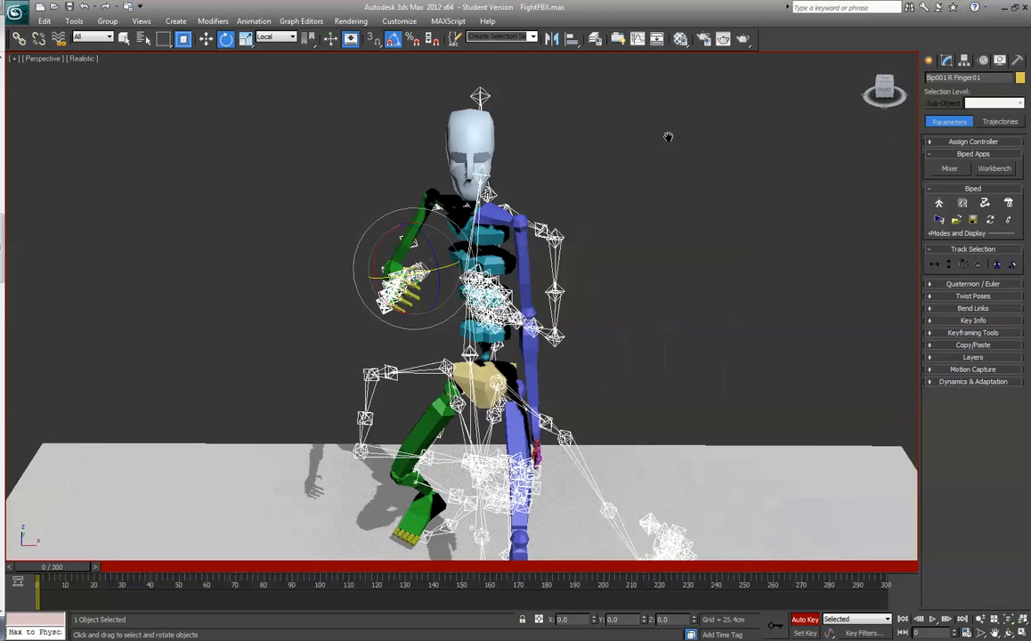
pyautogui.click(517, 279)
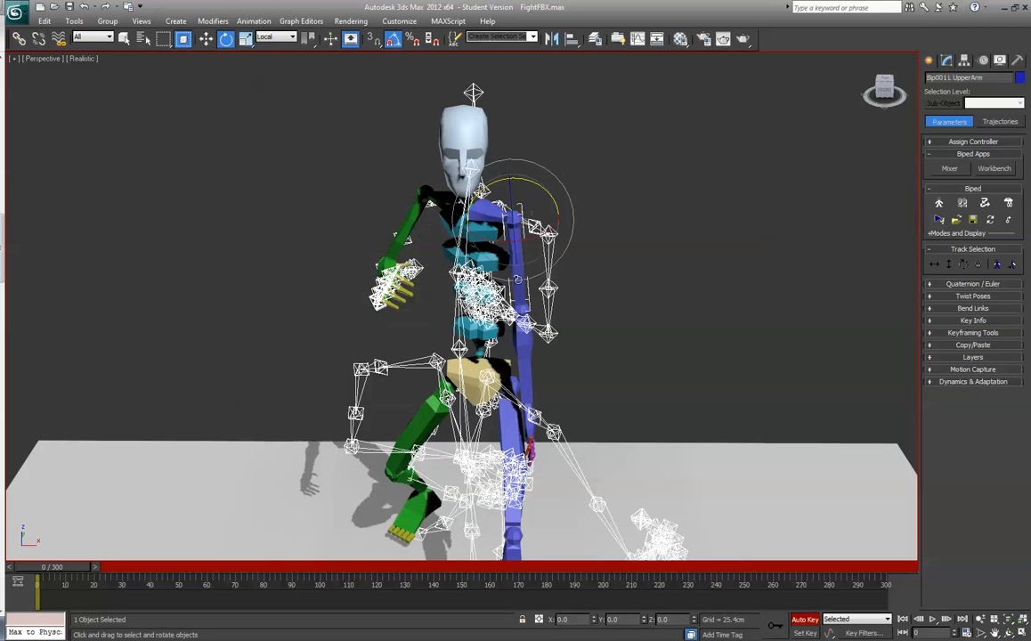
pyautogui.moveTo(541, 188); pyautogui.dragTo(535, 183)
pyautogui.click(551, 355)
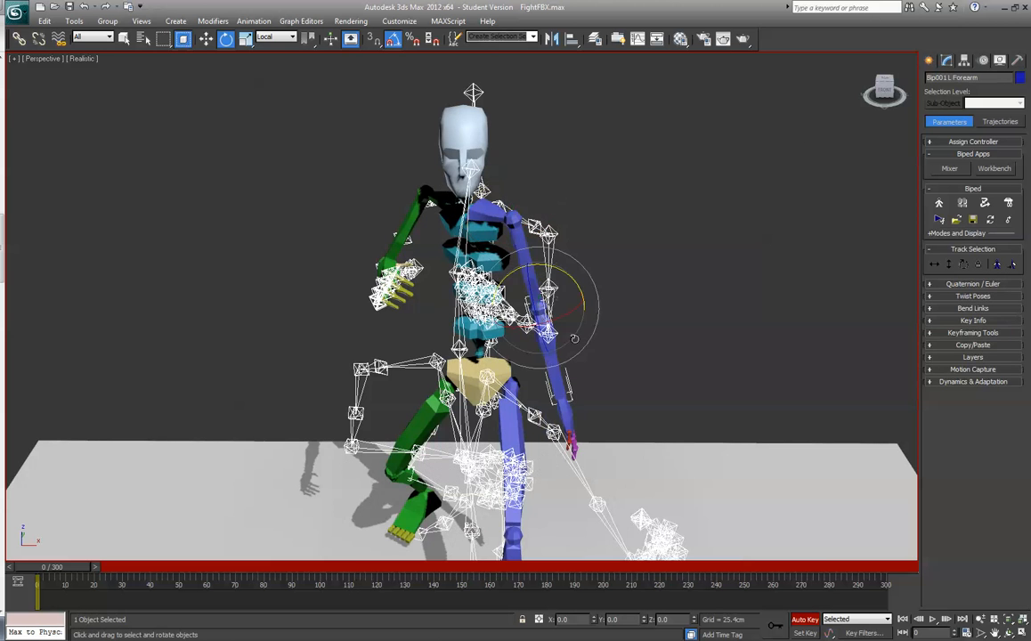
pyautogui.moveTo(881, 90); pyautogui.dragTo(806, 111)
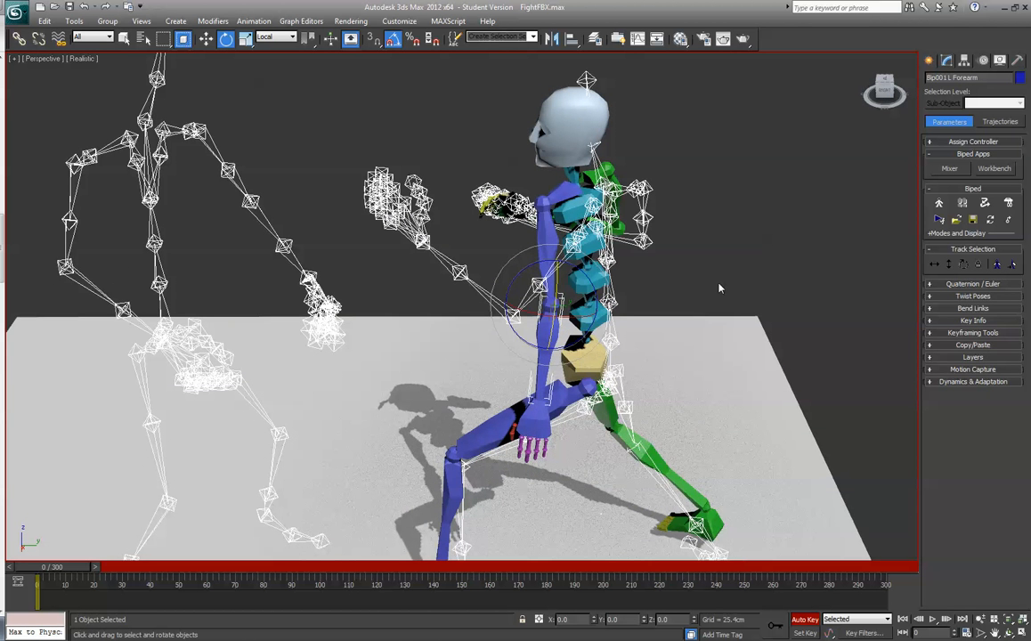
pyautogui.press('pageup')
pyautogui.moveTo(510, 220); pyautogui.dragTo(544, 261)
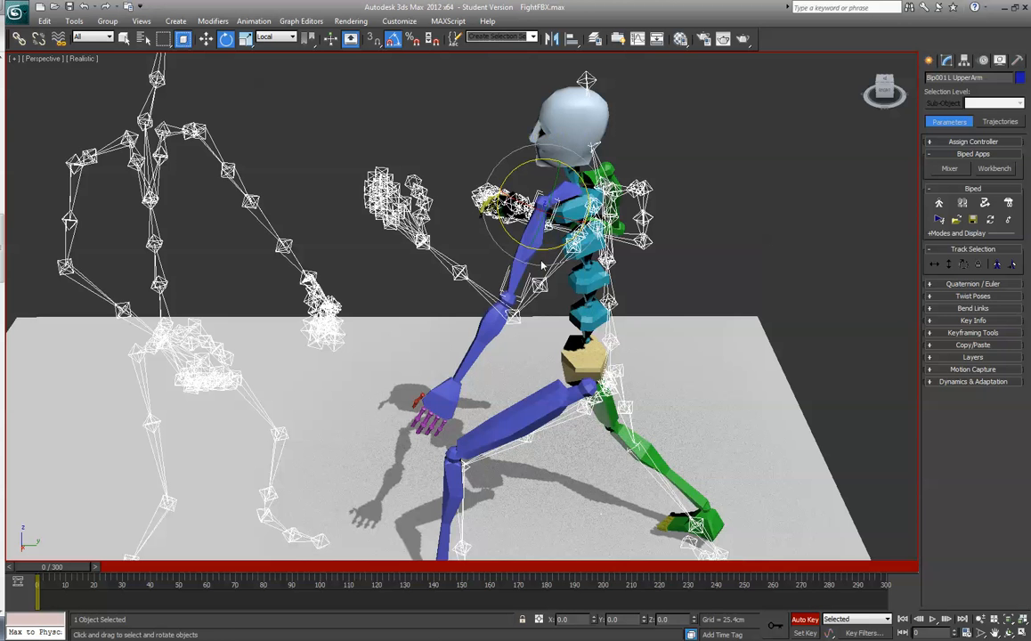
# - Bend the biped's left forearm up along the skeleton's forearm and rotate the left hand to match its orientation
pyautogui.click(479, 338)
pyautogui.moveTo(480, 257); pyautogui.dragTo(557, 253)
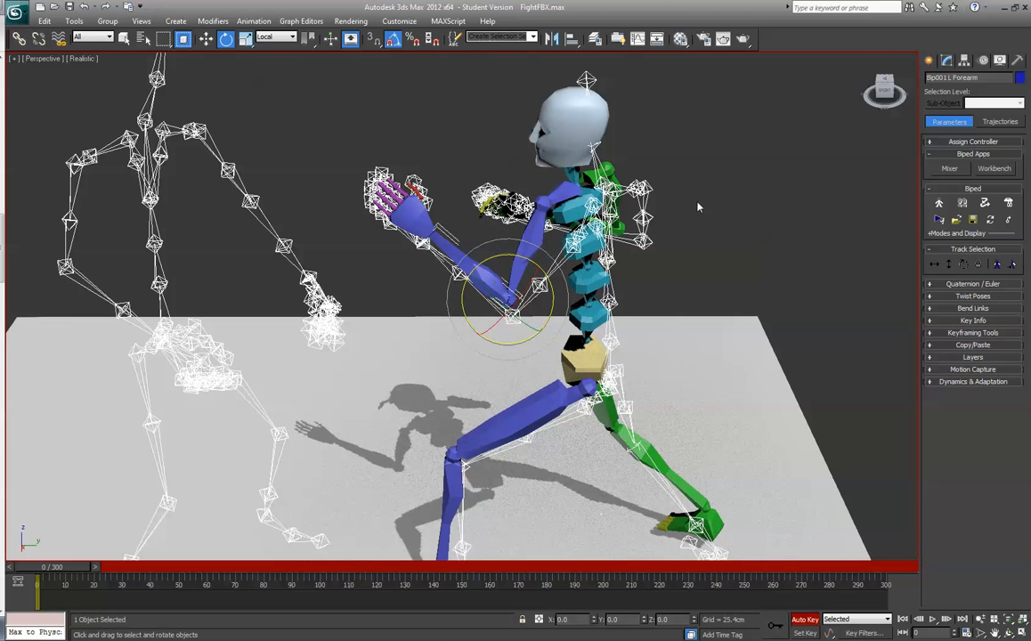
pyautogui.moveTo(880, 92); pyautogui.dragTo(762, 155)
pyautogui.click(521, 243)
pyautogui.moveTo(521, 268); pyautogui.dragTo(518, 266)
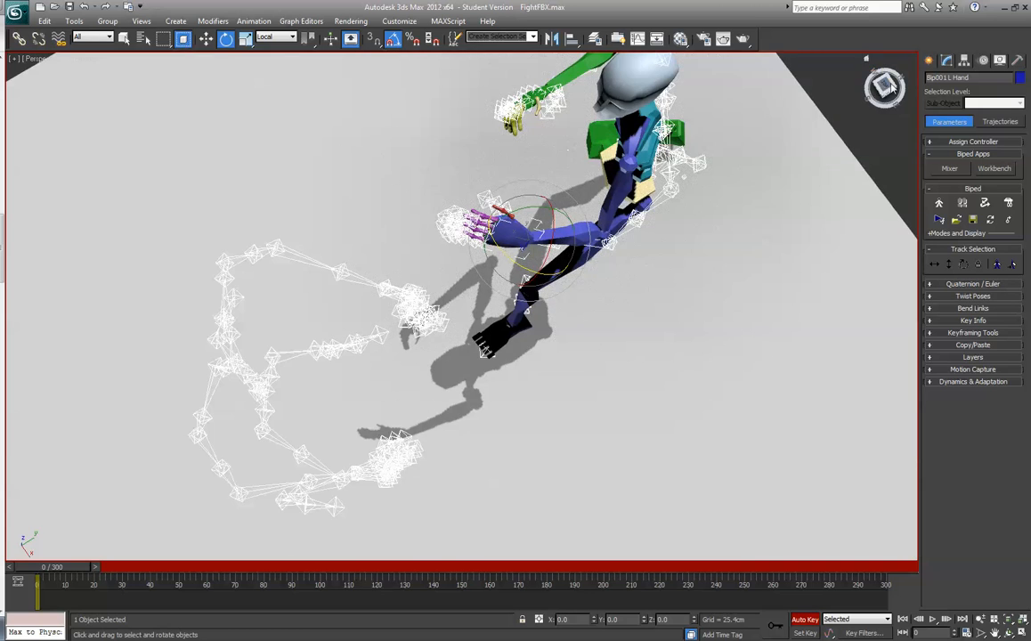
# - Select both links of the four fingers on the biped's left hand and rotate them together to follow the skeleton's fingers
pyautogui.moveTo(892, 87); pyautogui.dragTo(954, 31)
pyautogui.scroll(5, 744, 188)
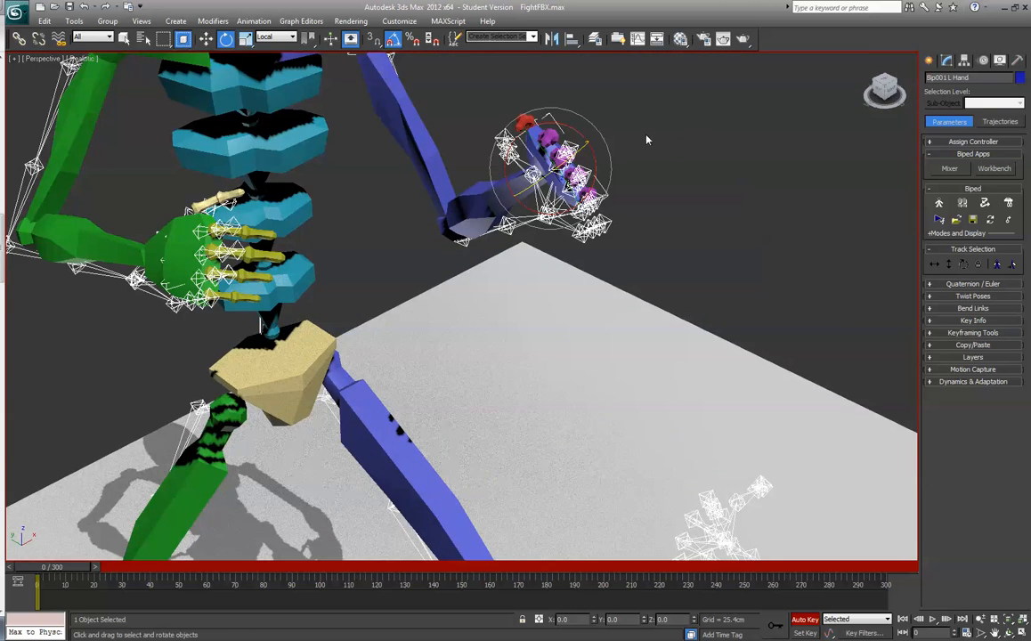
pyautogui.moveTo(864, 93); pyautogui.dragTo(801, 84)
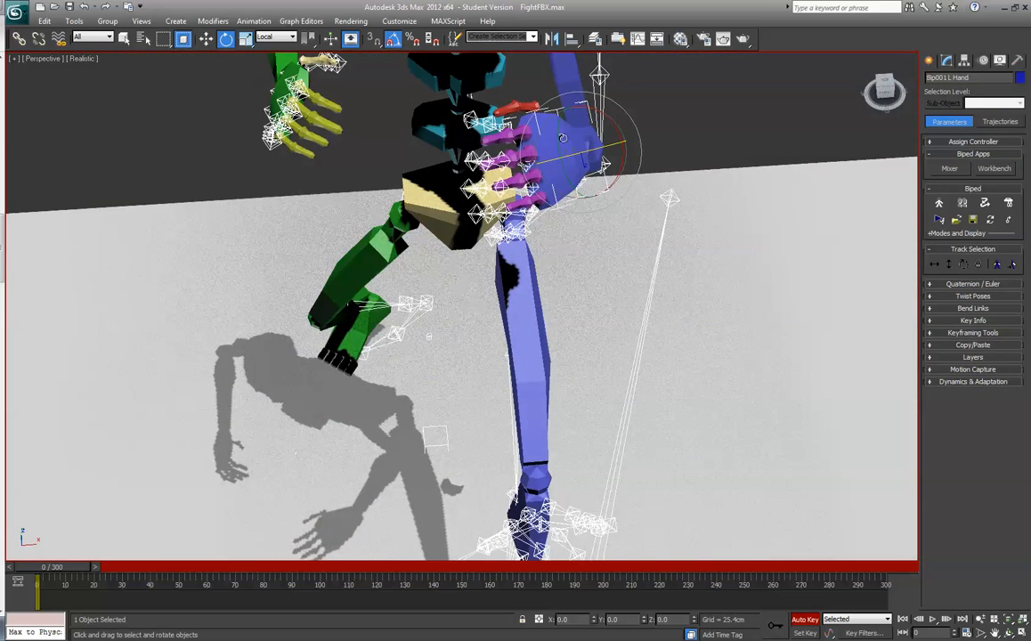
pyautogui.click(515, 133)
pyautogui.keyDown('ctrl'); pyautogui.click(498, 138); pyautogui.keyUp('ctrl')
pyautogui.keyDown('ctrl'); pyautogui.click(499, 161); pyautogui.keyUp('ctrl')
pyautogui.keyDown('ctrl'); pyautogui.click(521, 157); pyautogui.keyUp('ctrl')
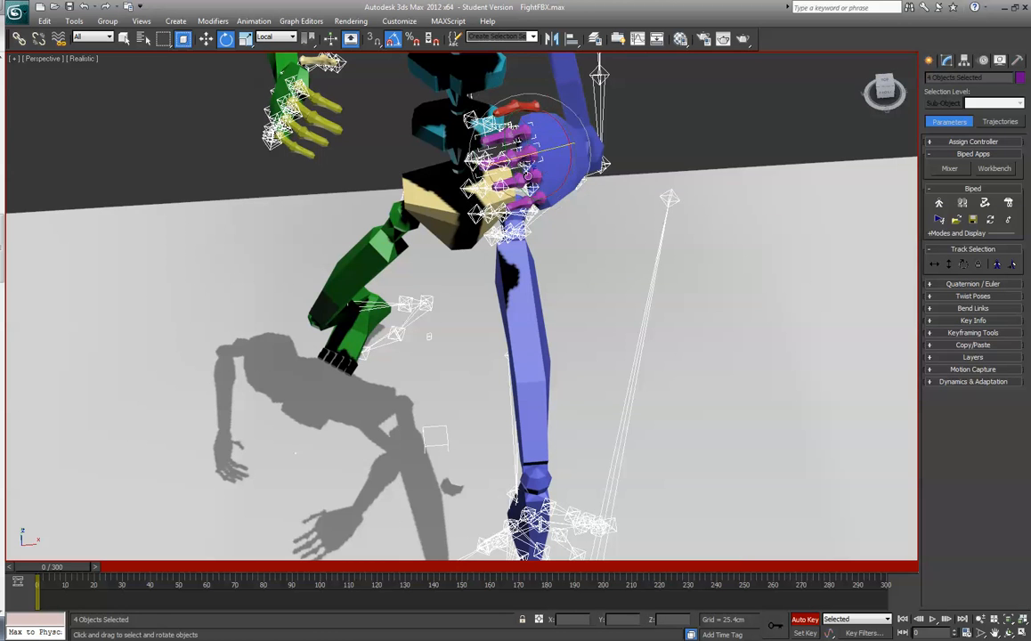
pyautogui.keyDown('ctrl'); pyautogui.click(513, 182); pyautogui.keyUp('ctrl')
pyautogui.keyDown('ctrl'); pyautogui.click(533, 177); pyautogui.keyUp('ctrl')
pyautogui.keyDown('ctrl'); pyautogui.click(520, 203); pyautogui.keyUp('ctrl')
pyautogui.keyDown('ctrl'); pyautogui.click(540, 199); pyautogui.keyUp('ctrl')
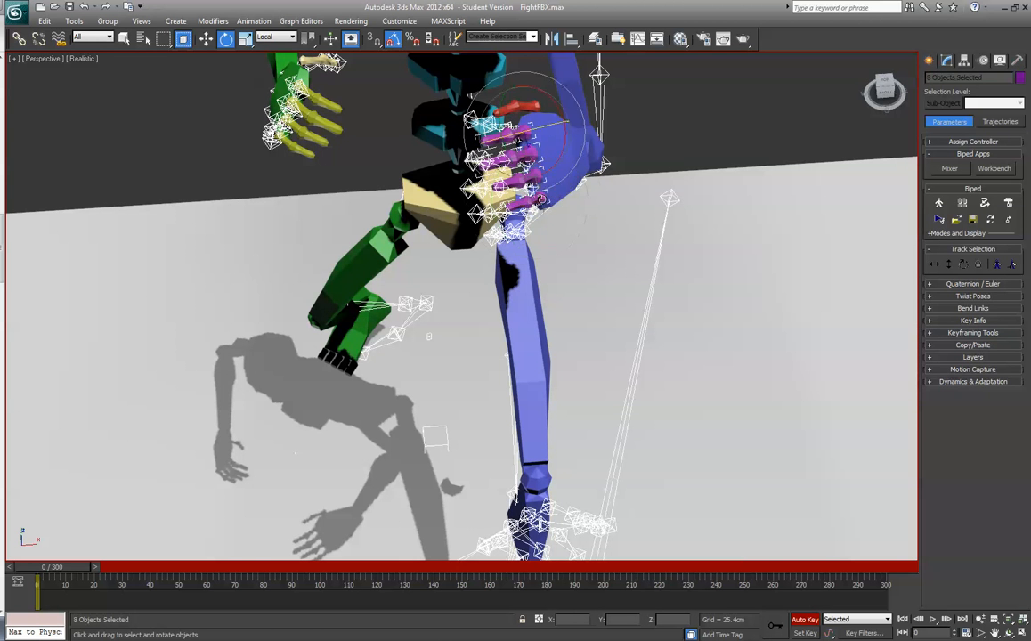
pyautogui.moveTo(545, 189); pyautogui.dragTo(544, 204)
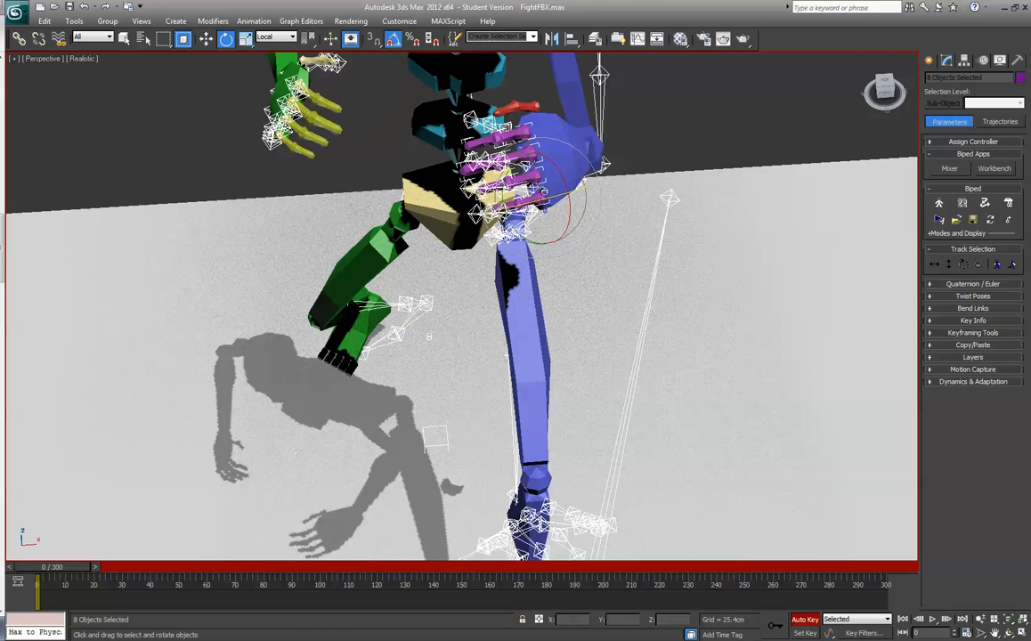
# - Rotate the thumb of the biped's left hand towards the skeleton's thumb and clear the selection
pyautogui.click(527, 104)
pyautogui.moveTo(527, 71); pyautogui.dragTo(538, 65)
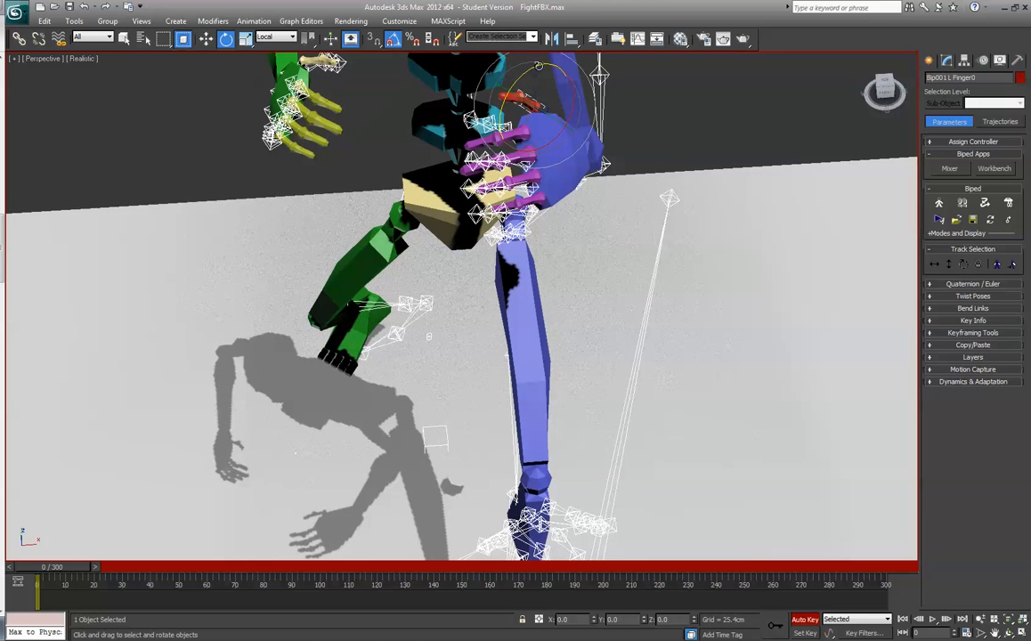
pyautogui.click(647, 167)
# - Show both skeletons from the side and advance the animation to frame 4
pyautogui.scroll(-8, 665, 165)
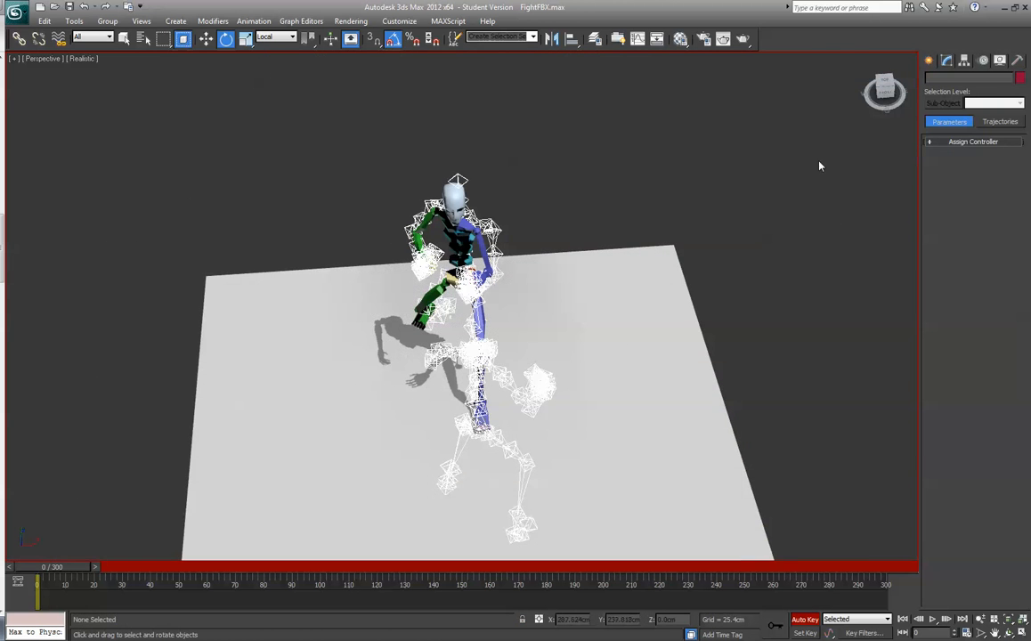
pyautogui.moveTo(886, 102); pyautogui.dragTo(899, 81)
pyautogui.keyDown('alt'); pyautogui.moveTo(506, 353); pyautogui.dragTo(594, 344, button='middle'); pyautogui.keyUp('alt')
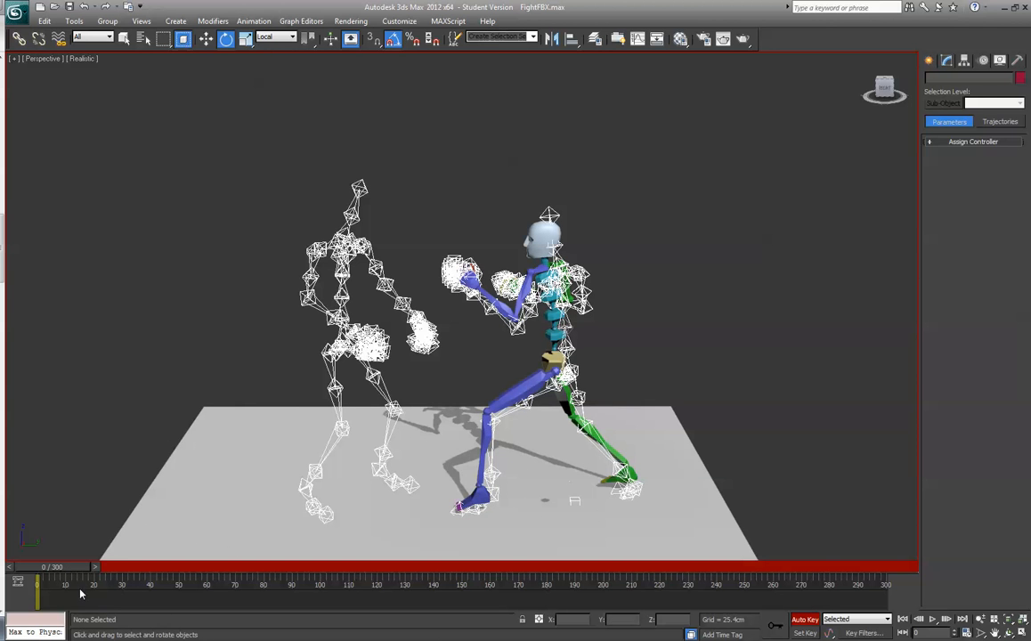
pyautogui.moveTo(61, 570)
pyautogui.mouseDown()
pyautogui.moveTo(71, 571)
pyautogui.moveTo(46, 571)
pyautogui.mouseUp()
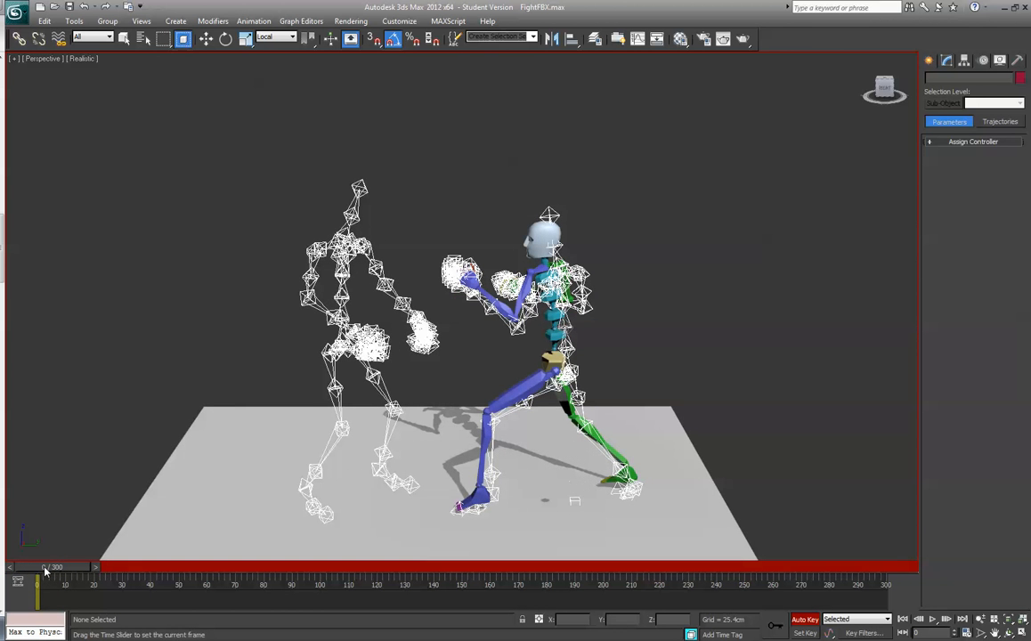
pyautogui.moveTo(62, 571)
pyautogui.mouseDown()
pyautogui.moveTo(80, 570)
pyautogui.moveTo(59, 570)
pyautogui.mouseUp()
pyautogui.press('e')
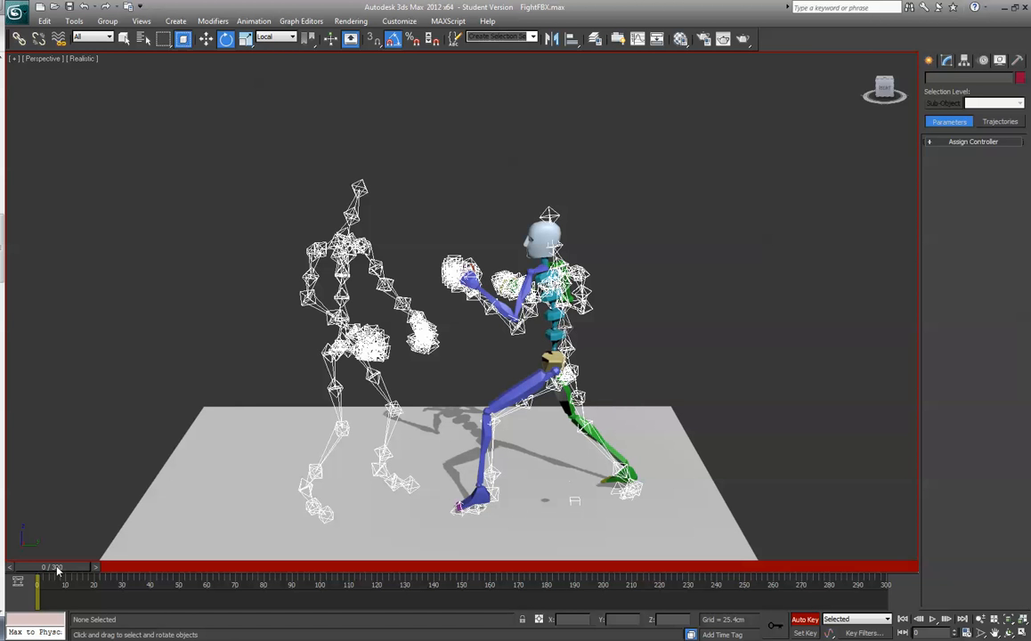
pyautogui.press('r')
pyautogui.moveTo(56, 571); pyautogui.dragTo(68, 571)
pyautogui.press('e')
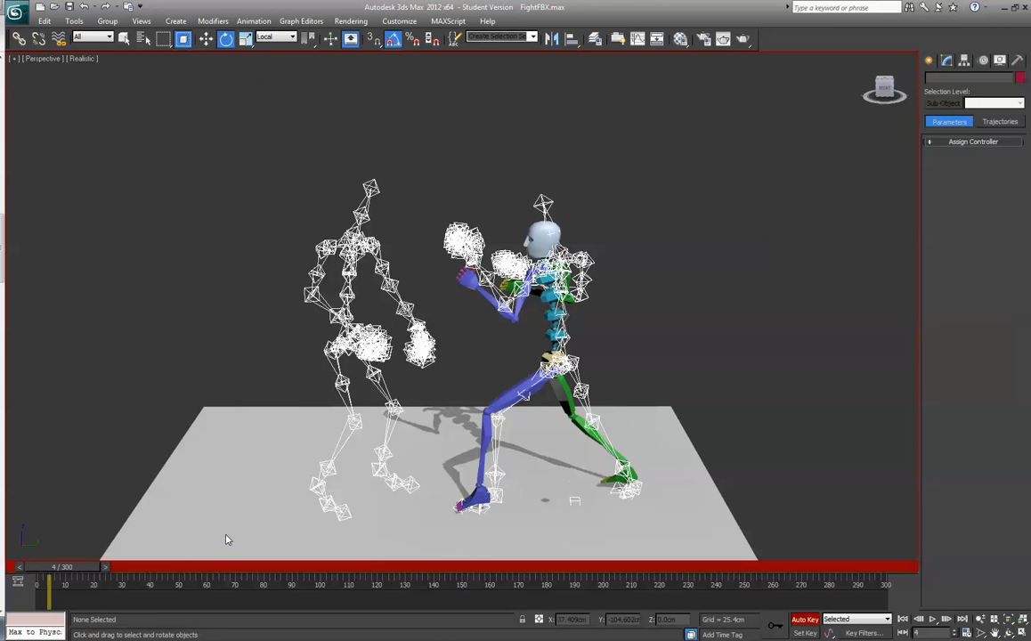
# - Select the biped's root Bip001 by name and move it at frame 4 to about Y 70.1 and Z 80.6 cm
pyautogui.click(555, 360)
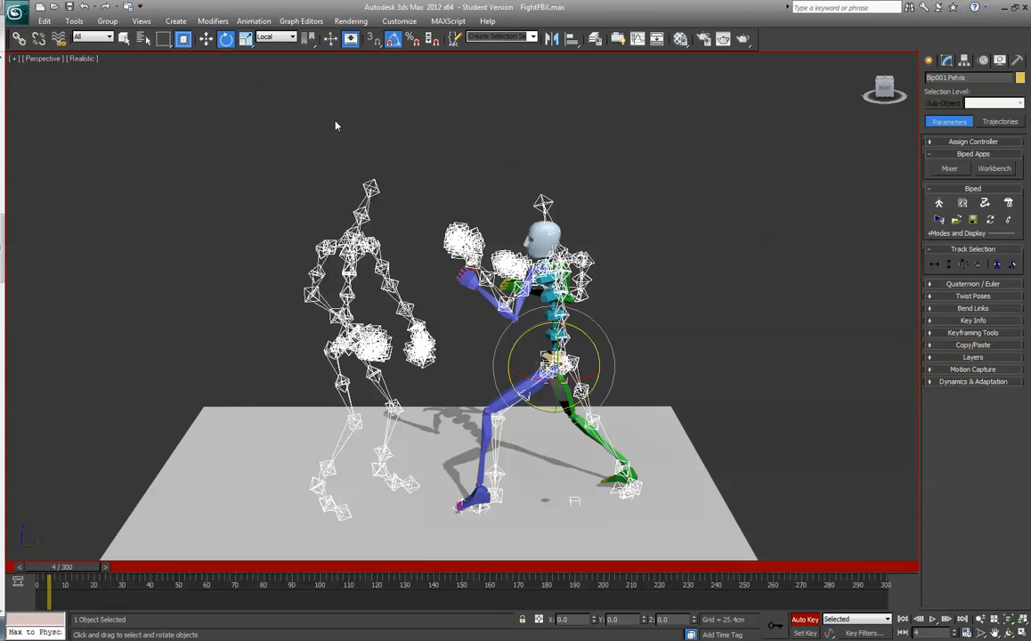
pyautogui.click(207, 40)
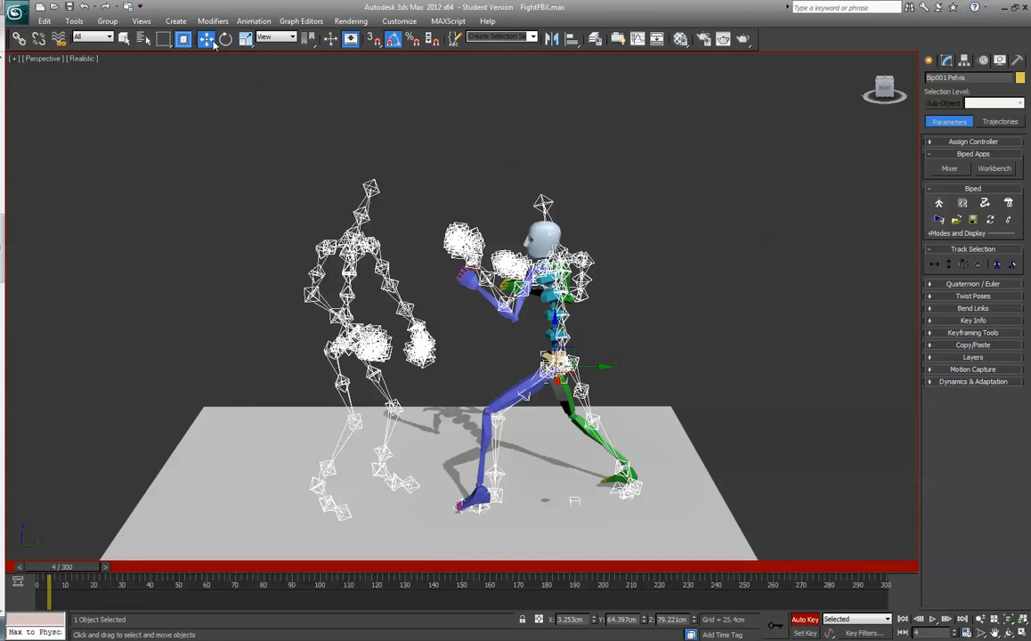
pyautogui.click(143, 38)
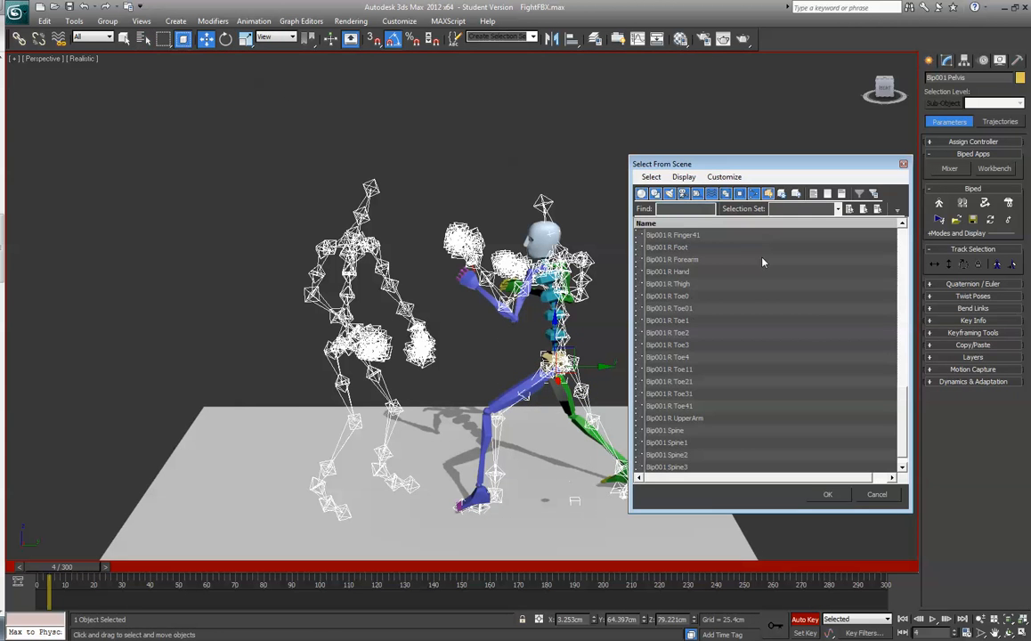
pyautogui.moveTo(905, 409); pyautogui.dragTo(819, 258)
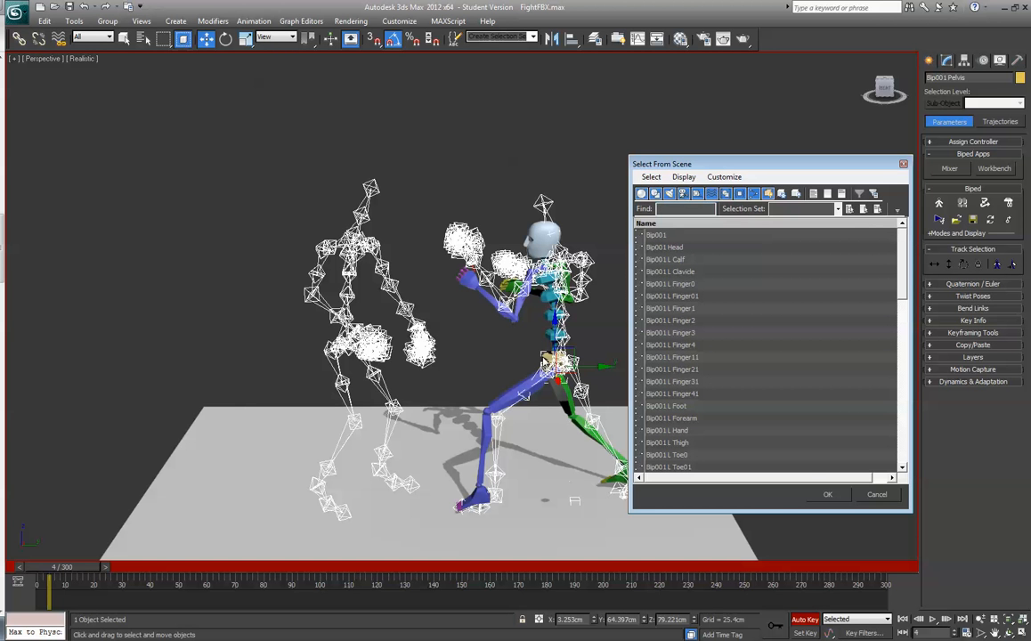
pyautogui.click(677, 235)
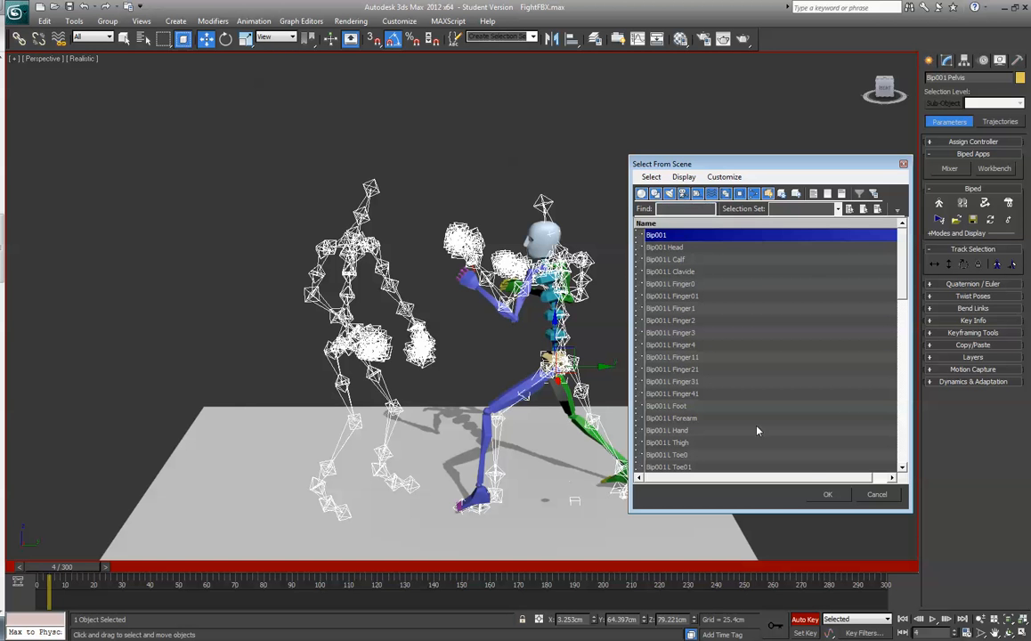
pyautogui.click(827, 494)
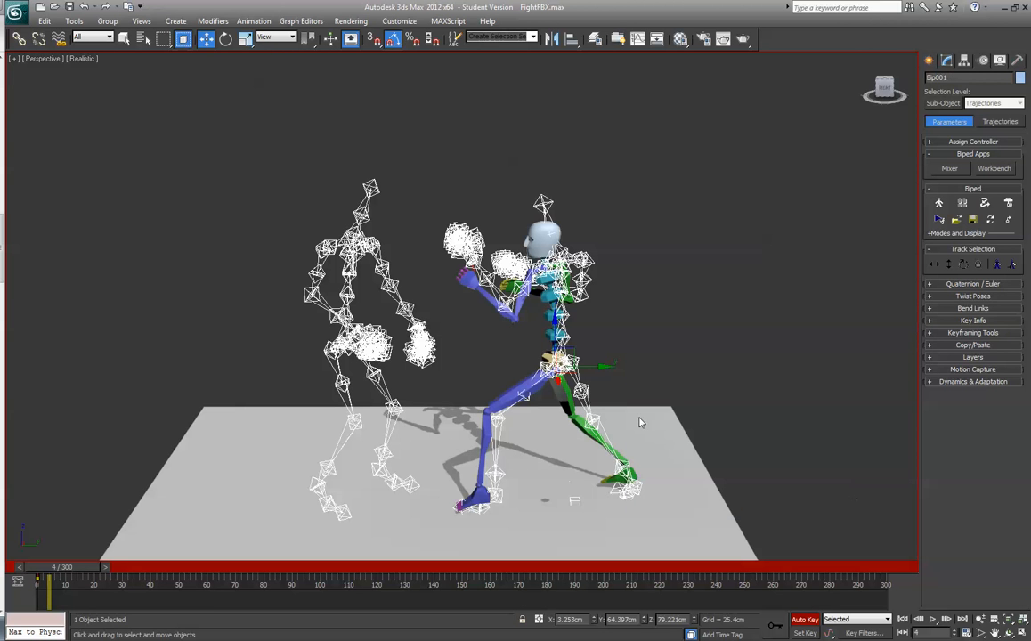
pyautogui.moveTo(572, 351); pyautogui.dragTo(582, 348)
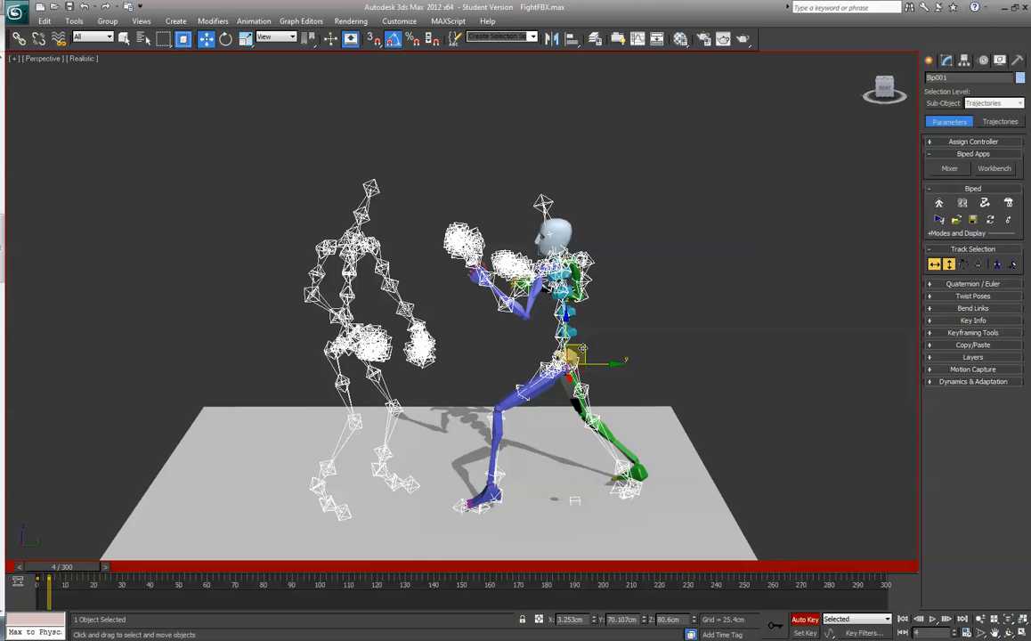
# - Undo the last move of the biped's root and try to raise the pelvis instead
pyautogui.hotkey('ctrl', 'z')
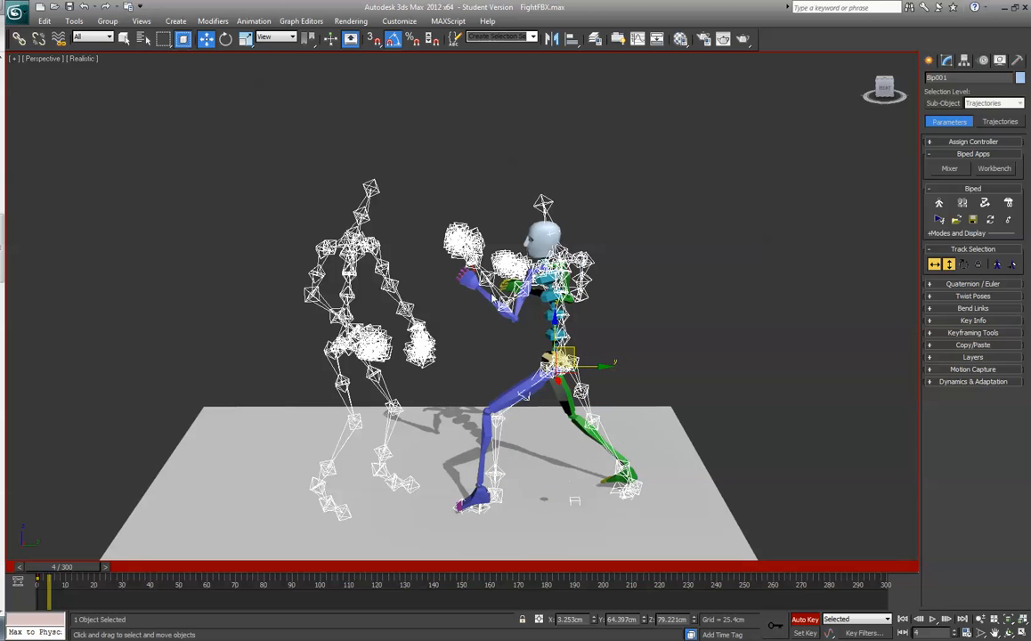
pyautogui.click(547, 357)
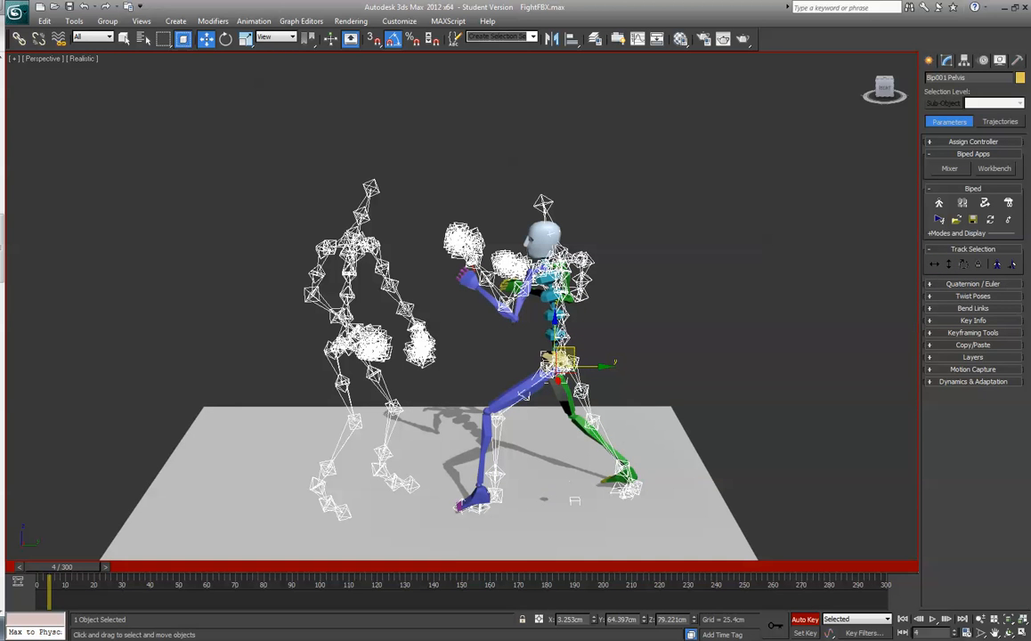
pyautogui.moveTo(555, 334); pyautogui.dragTo(554, 319)
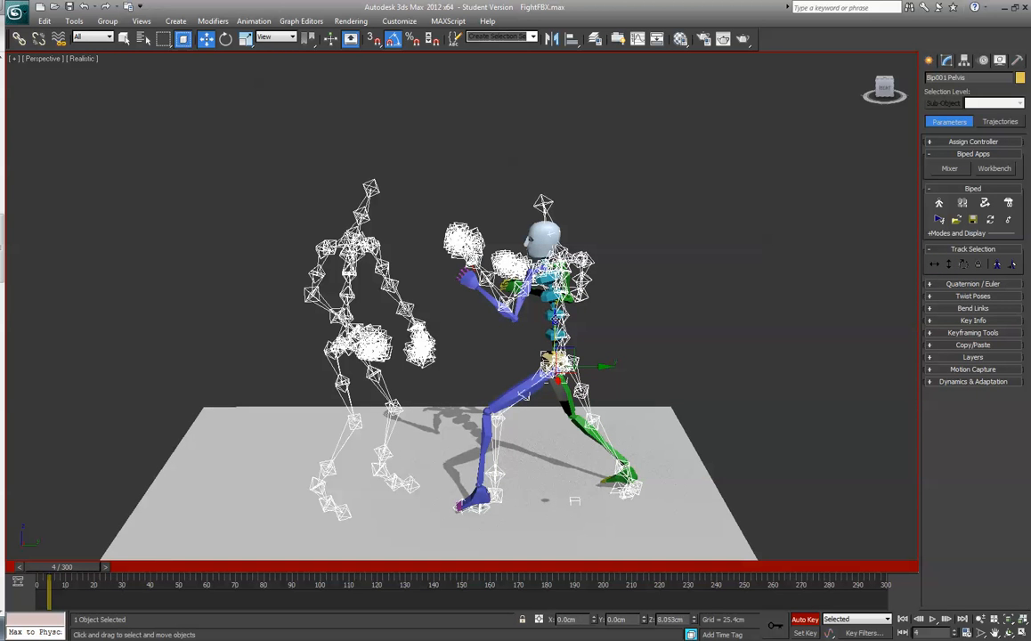
# - Select the biped's root Bip001 by name and move it to about Y 69.5 and Z 80.6 cm
pyautogui.click(143, 38)
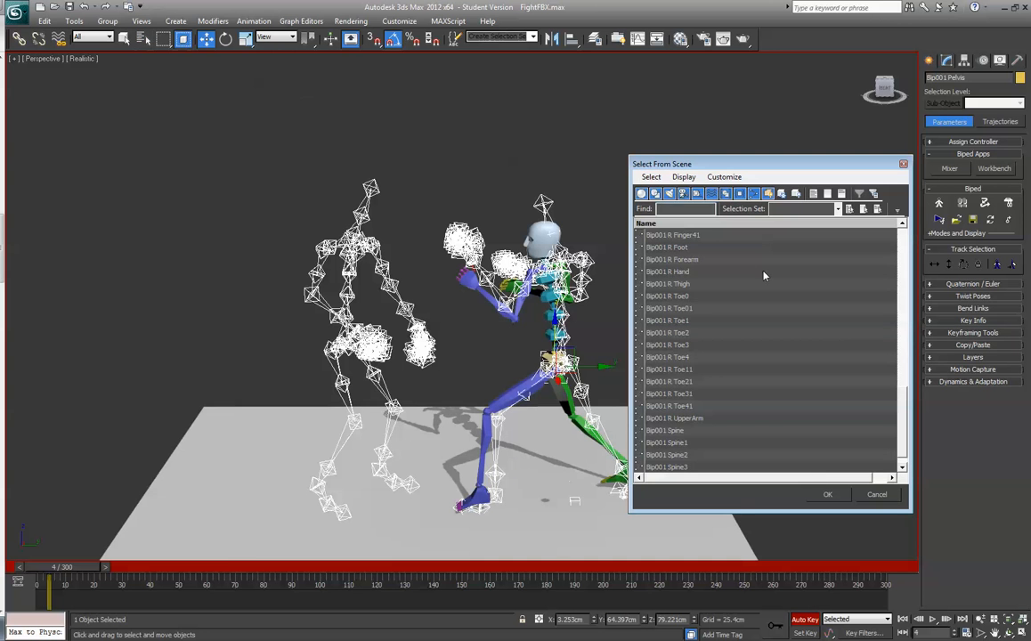
pyautogui.moveTo(905, 407); pyautogui.dragTo(899, 245)
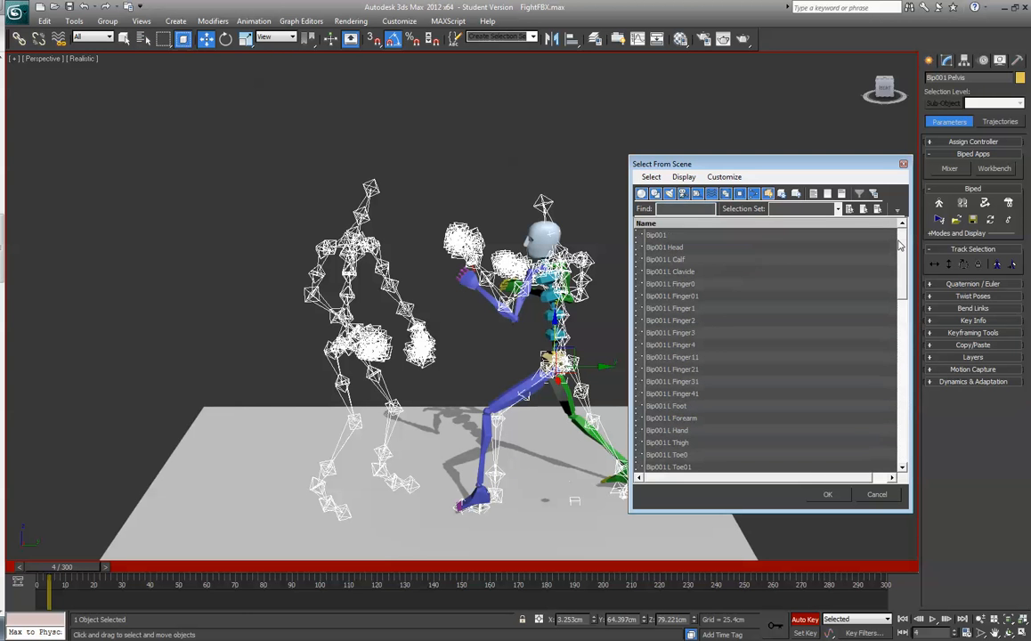
pyautogui.click(702, 235)
pyautogui.click(828, 494)
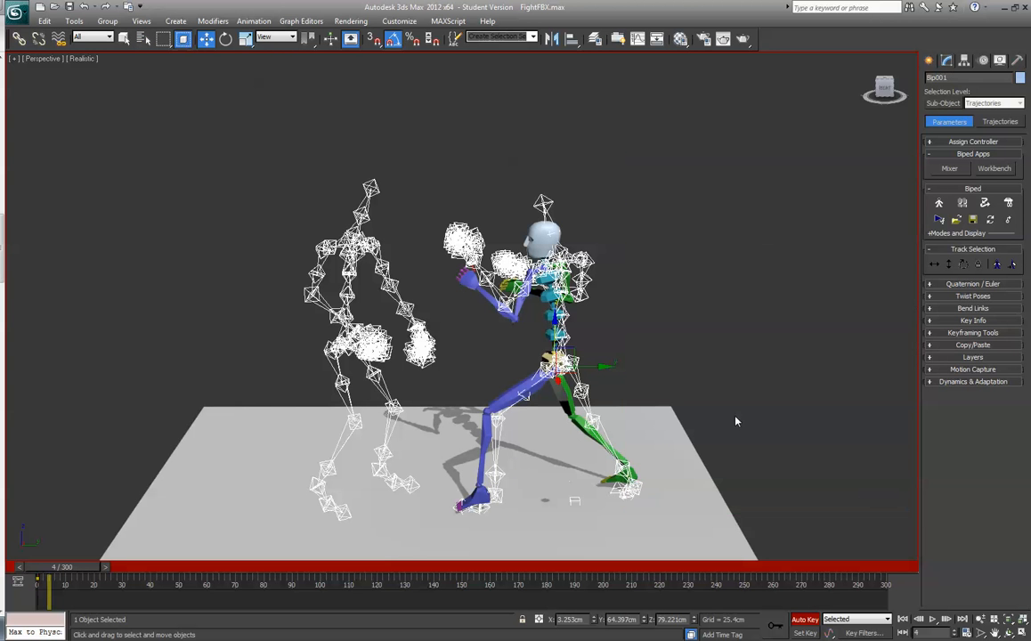
pyautogui.moveTo(572, 348); pyautogui.dragTo(581, 348)
# - Move the biped's right foot to about X 0.4 and Z 11.9 cm, towards the skeleton's right ankle
pyautogui.moveTo(884, 88); pyautogui.dragTo(850, 100)
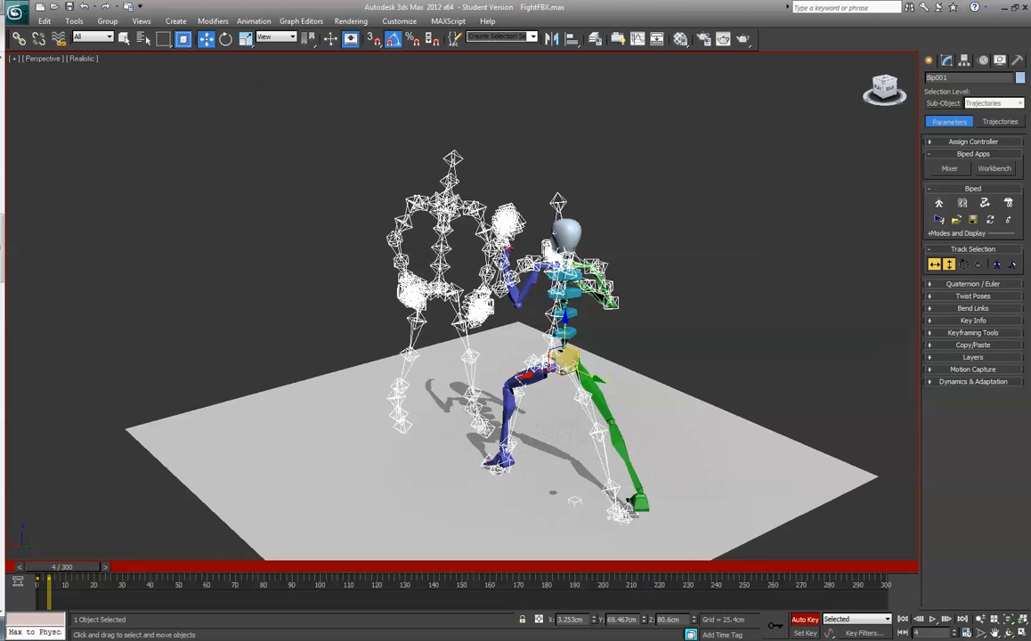
pyautogui.keyDown('alt'); pyautogui.moveTo(203, 406); pyautogui.dragTo(307, 386, button='middle'); pyautogui.keyUp('alt')
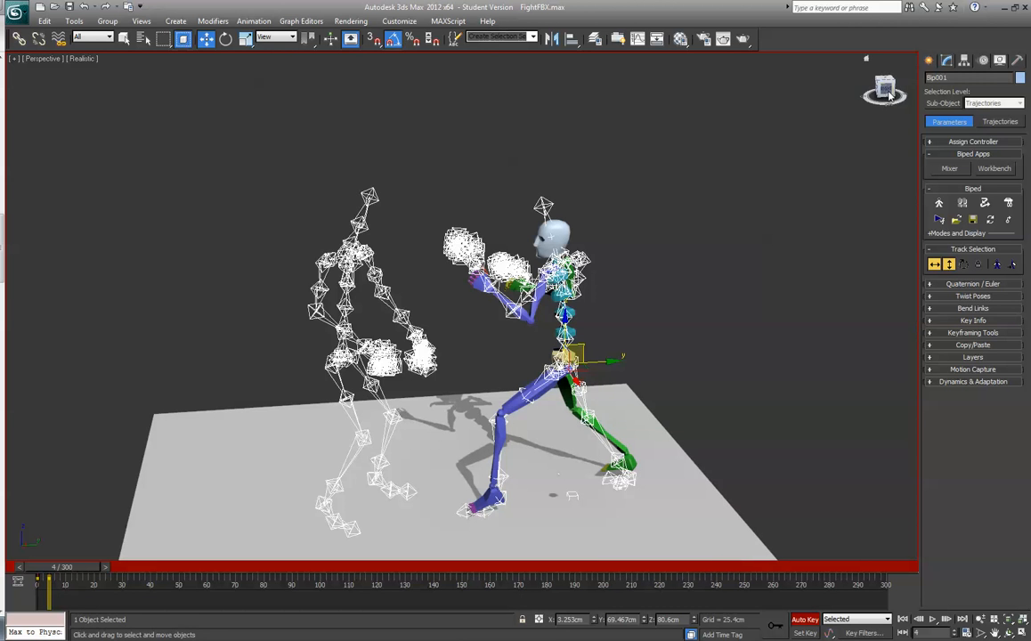
pyautogui.moveTo(884, 88); pyautogui.dragTo(967, 81)
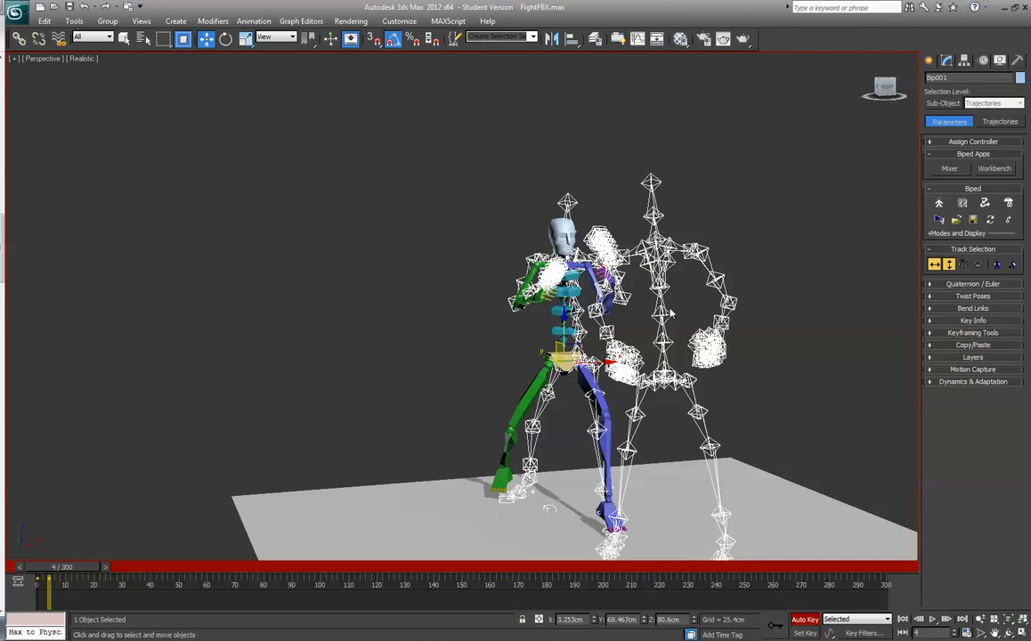
pyautogui.click(504, 445)
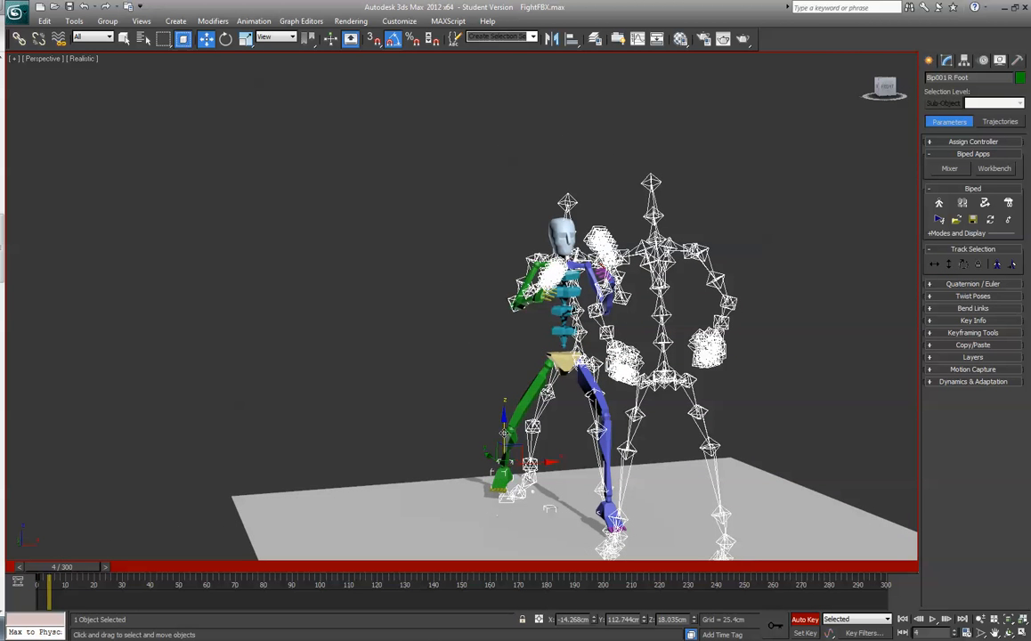
pyautogui.moveTo(503, 432); pyautogui.dragTo(585, 452)
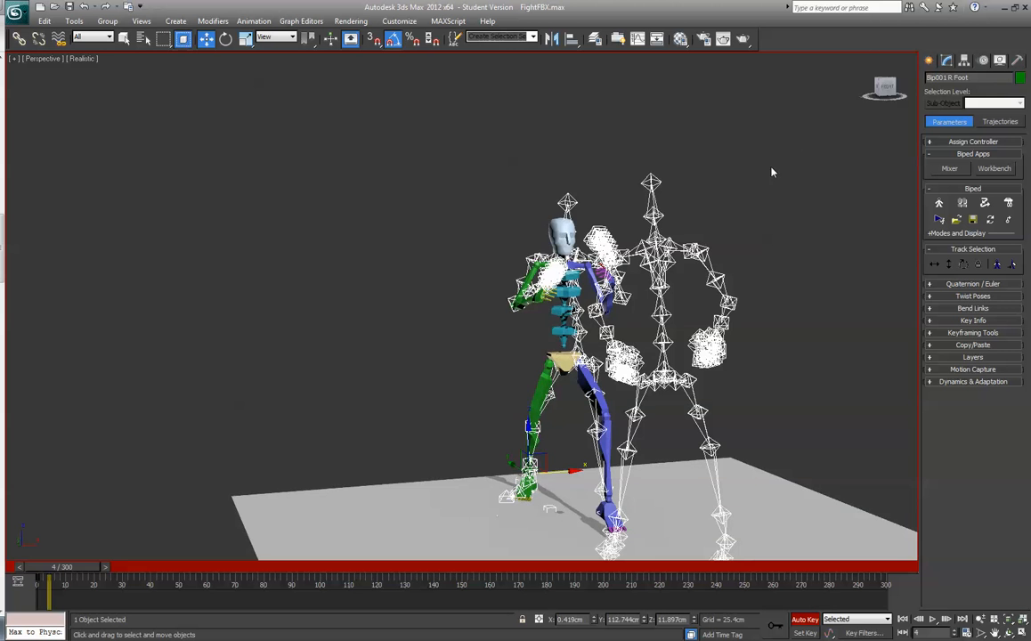
# - Rotate the biped's right foot slightly to line it up with the skeleton's foot
pyautogui.moveTo(884, 88); pyautogui.dragTo(842, 112)
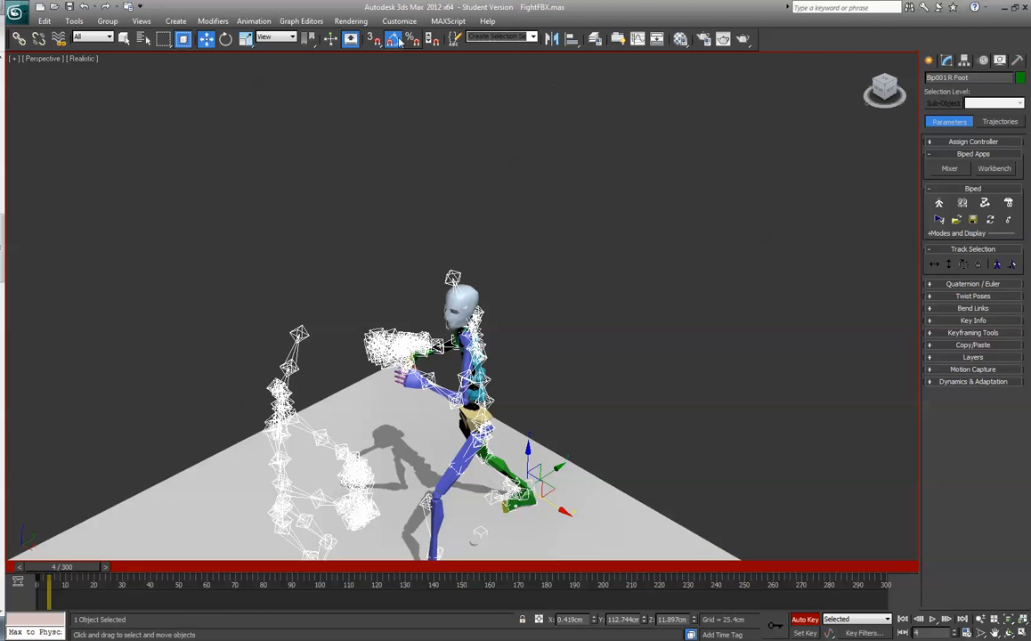
pyautogui.click(225, 39)
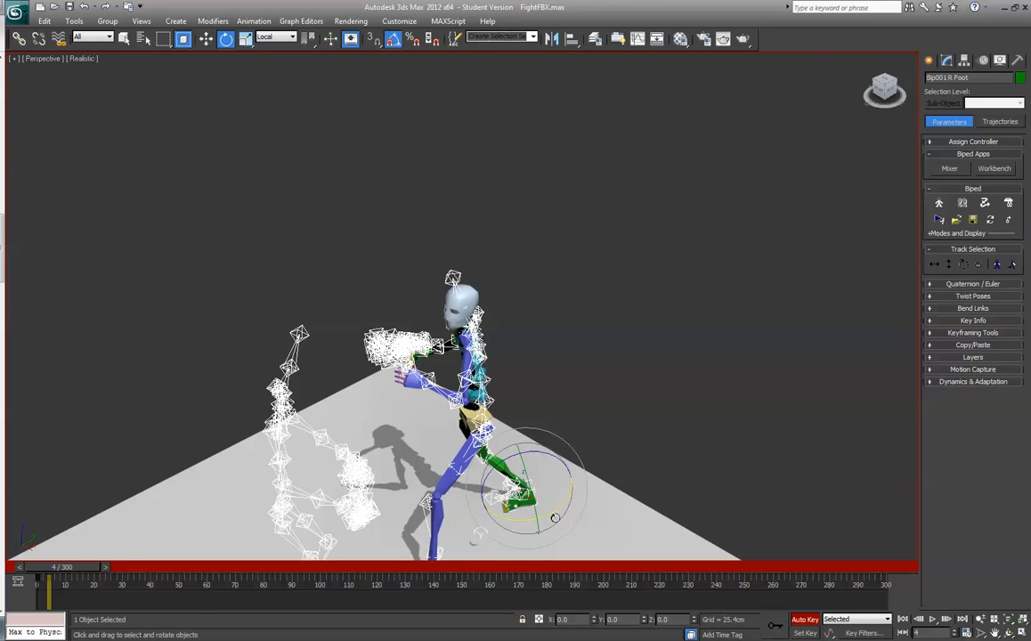
pyautogui.moveTo(555, 517); pyautogui.dragTo(545, 515)
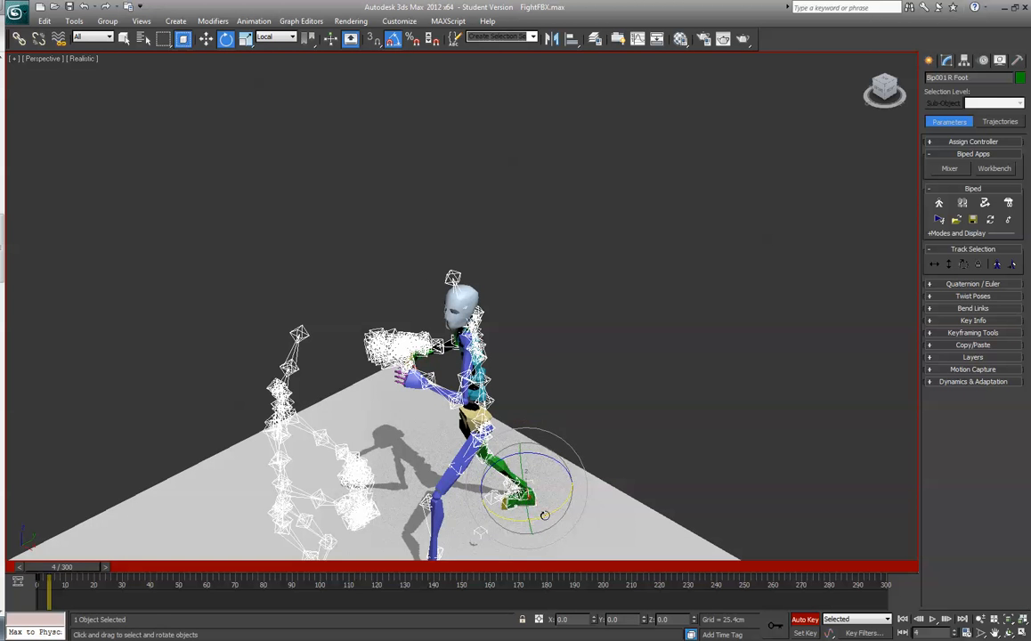
# - Select the biped's root Bip001 by name and shift it sideways to about X 10.8 cm, over the skeleton's hips
pyautogui.moveTo(884, 89); pyautogui.dragTo(771, 118)
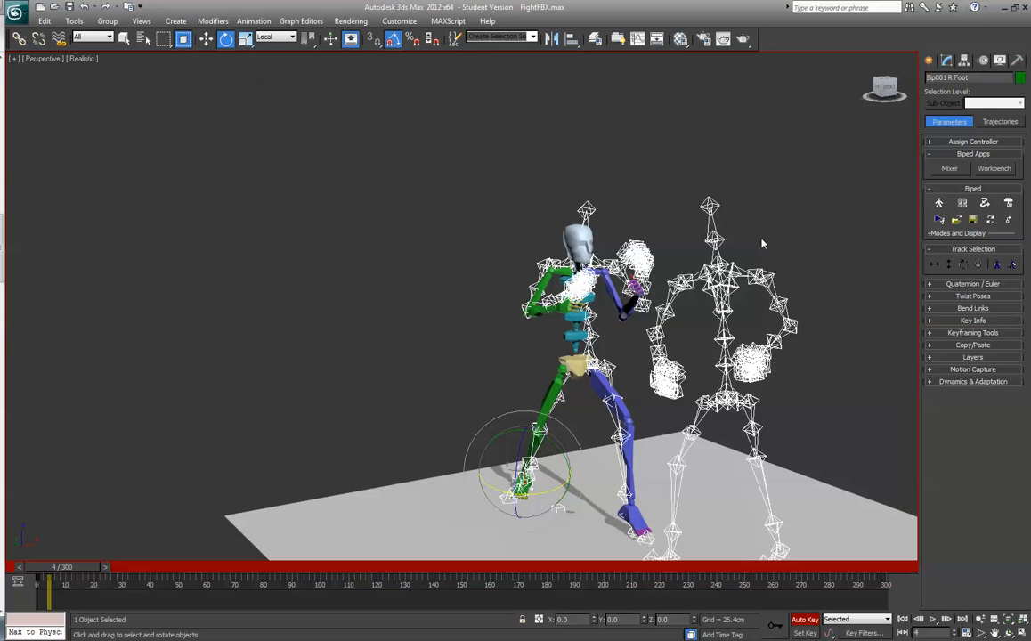
pyautogui.click(574, 365)
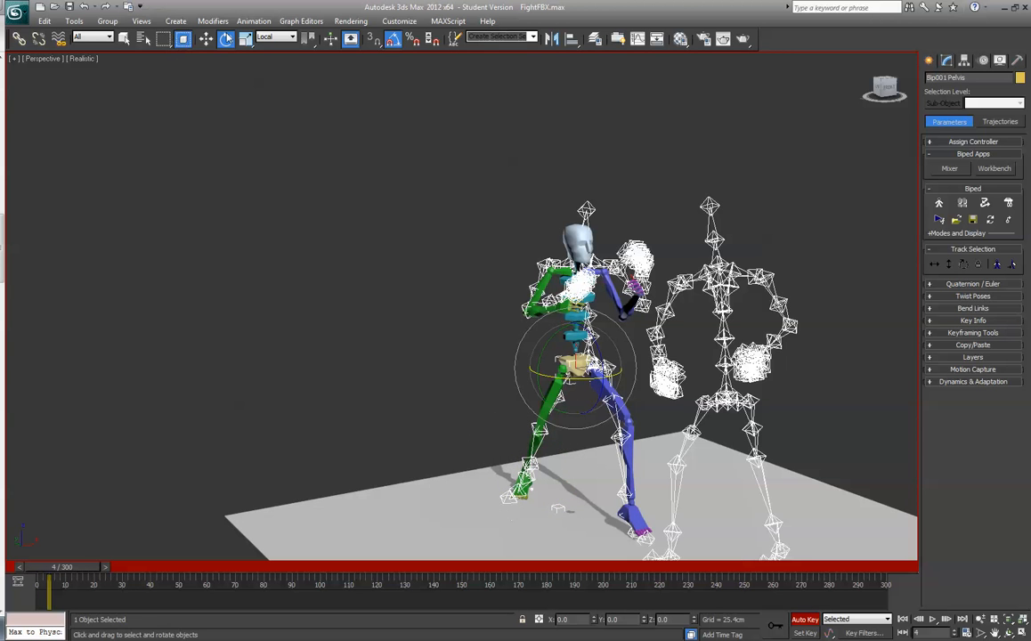
pyautogui.click(140, 39)
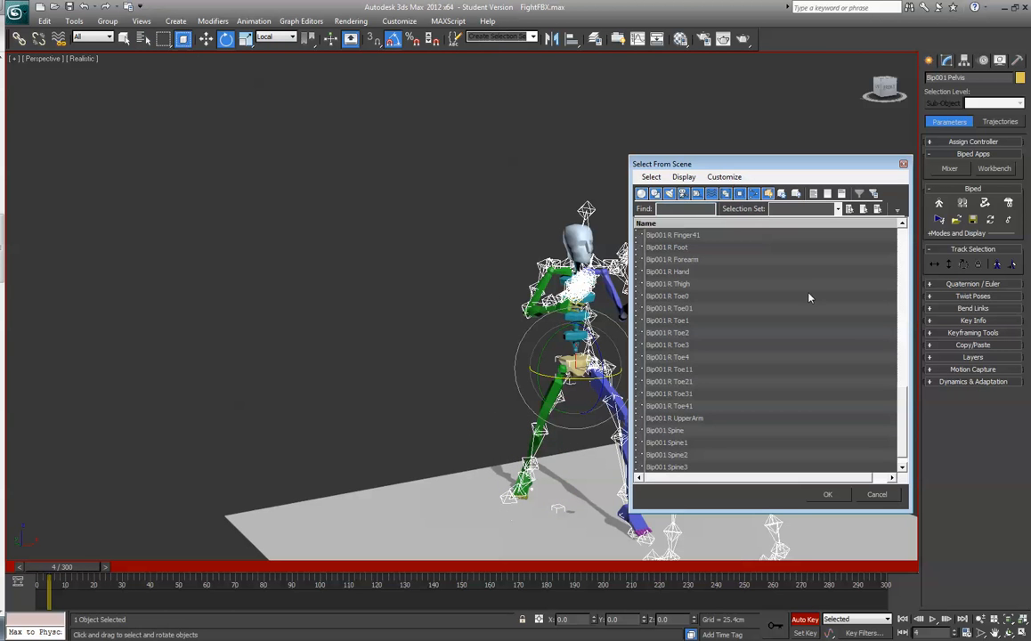
pyautogui.moveTo(899, 418); pyautogui.dragTo(883, 310)
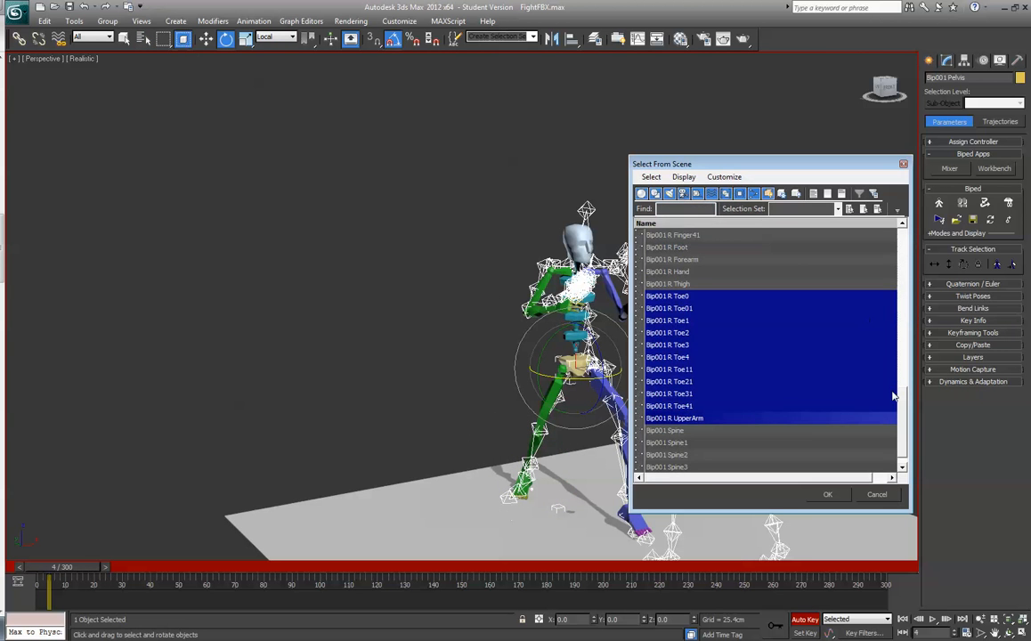
pyautogui.moveTo(899, 396); pyautogui.dragTo(921, 243)
pyautogui.click(711, 238)
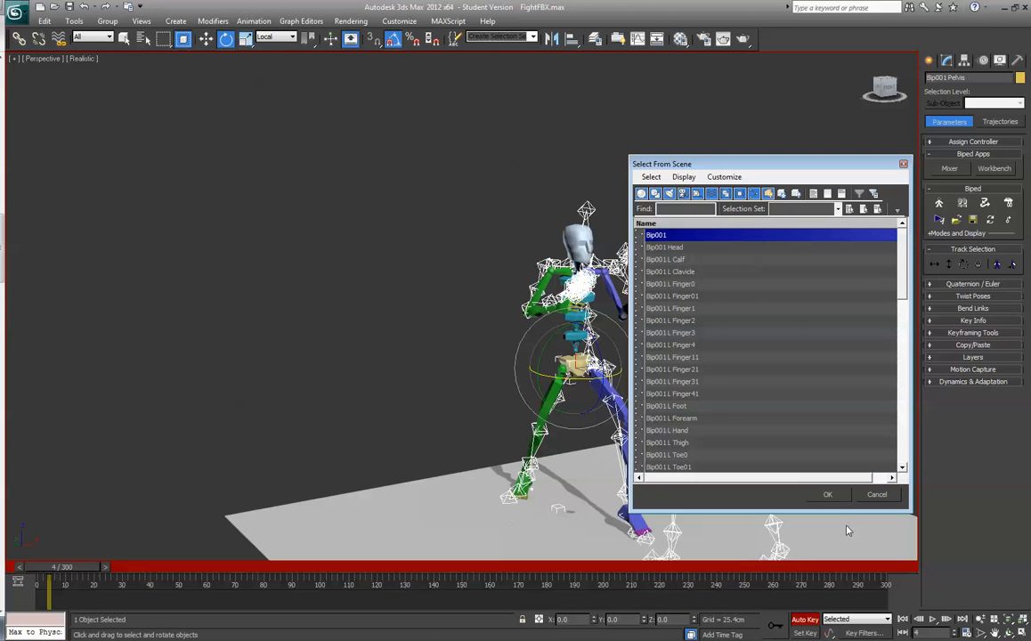
pyautogui.click(812, 493)
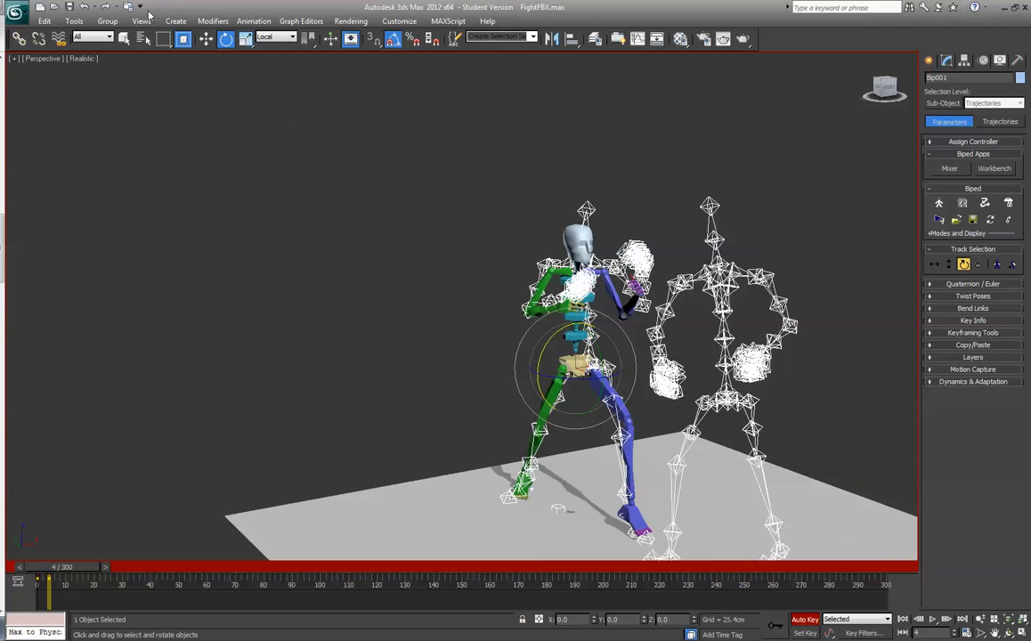
pyautogui.click(205, 38)
pyautogui.moveTo(611, 363); pyautogui.dragTo(623, 362)
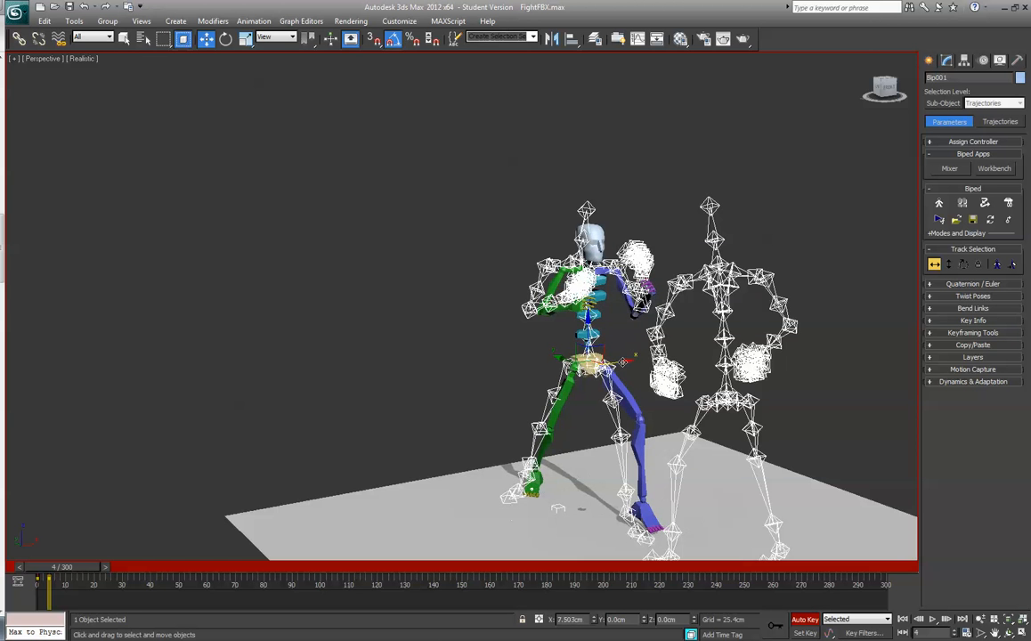
# - Rotate the biped's root about its vertical axis so the hips turn with the skeleton's
pyautogui.moveTo(889, 87); pyautogui.dragTo(730, 112)
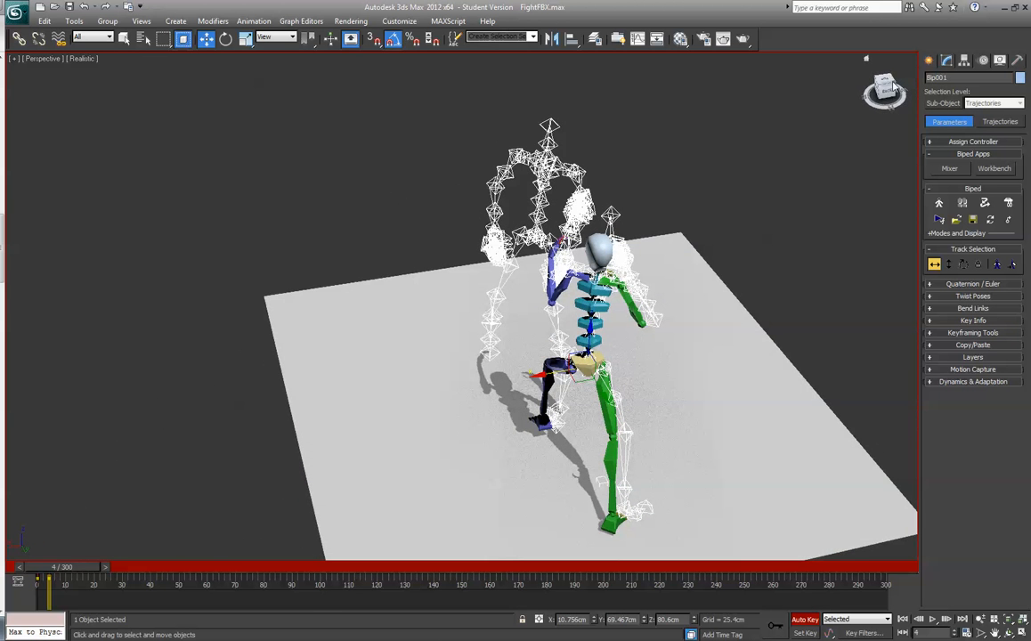
pyautogui.click(226, 40)
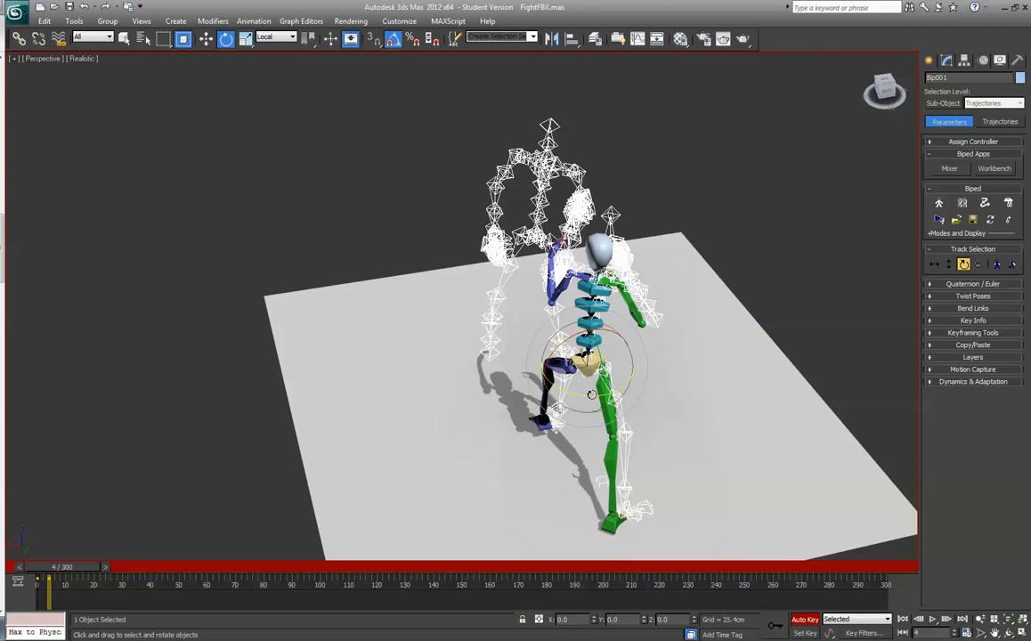
pyautogui.moveTo(535, 358); pyautogui.dragTo(581, 396)
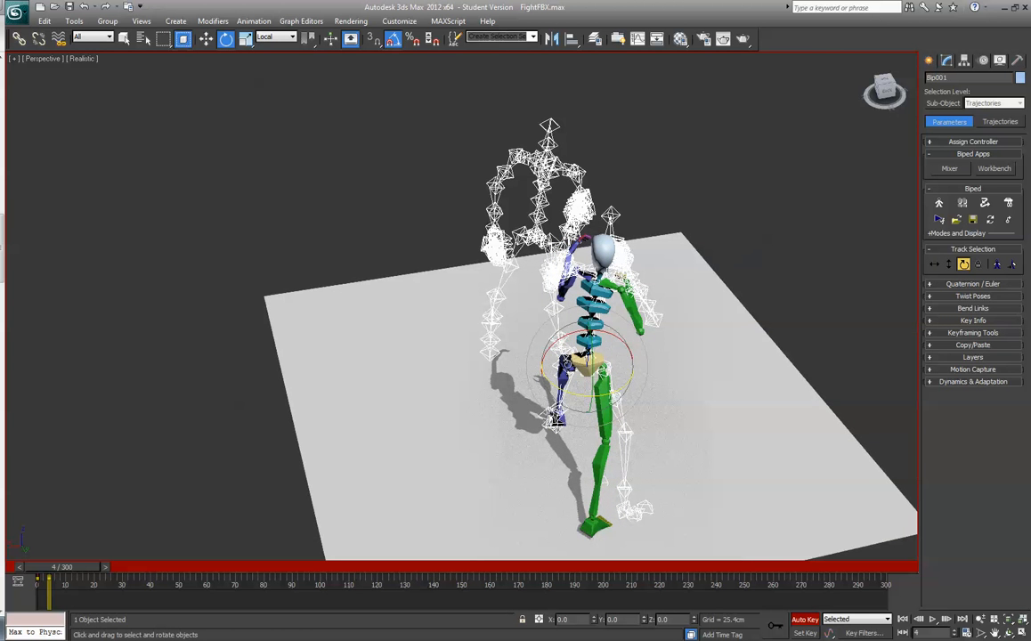
# - Move the biped's right foot onto the skeleton's foot at about X -2.8 and Y 108.6 cm
pyautogui.click(583, 400)
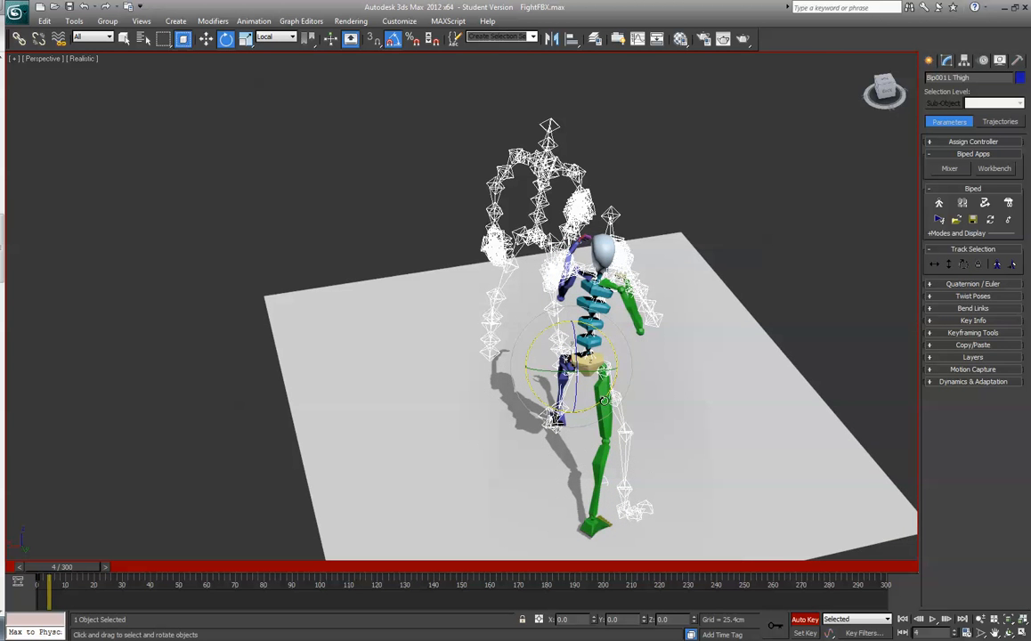
pyautogui.click(606, 415)
pyautogui.click(592, 520)
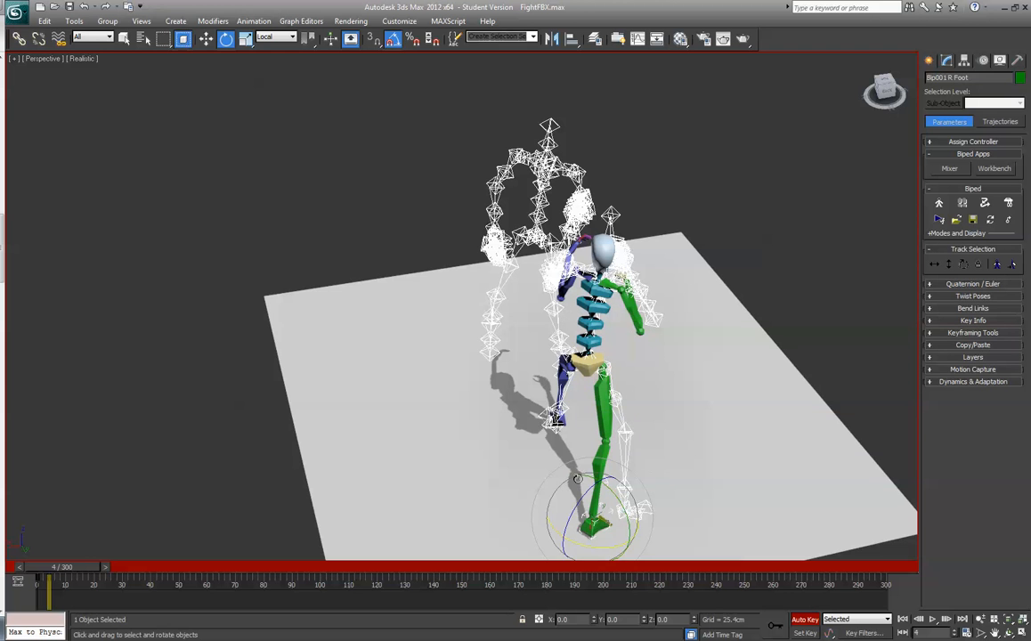
pyautogui.click(206, 40)
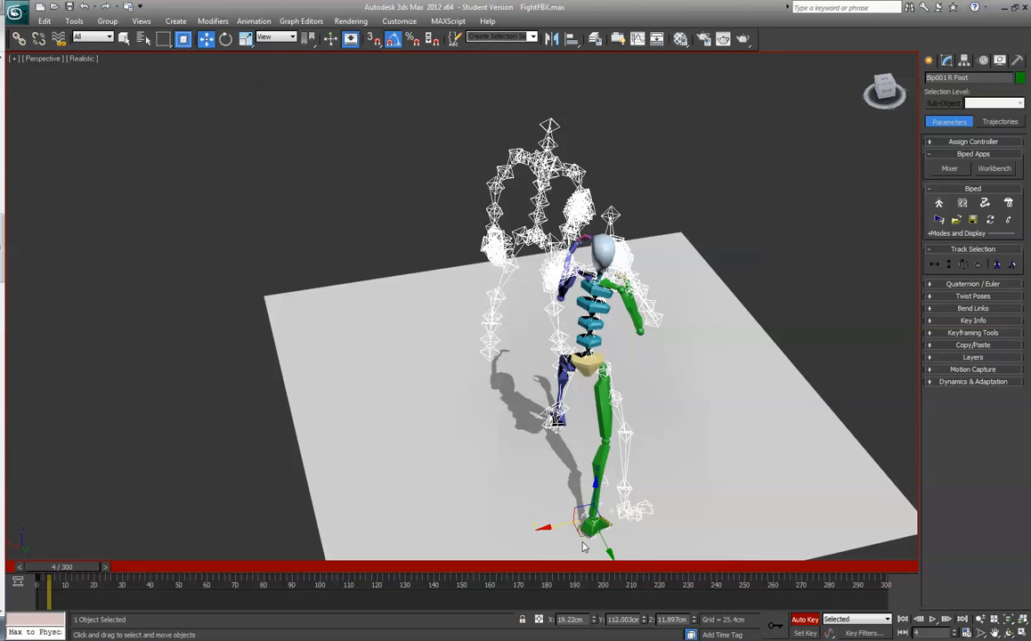
pyautogui.moveTo(588, 524); pyautogui.dragTo(615, 522)
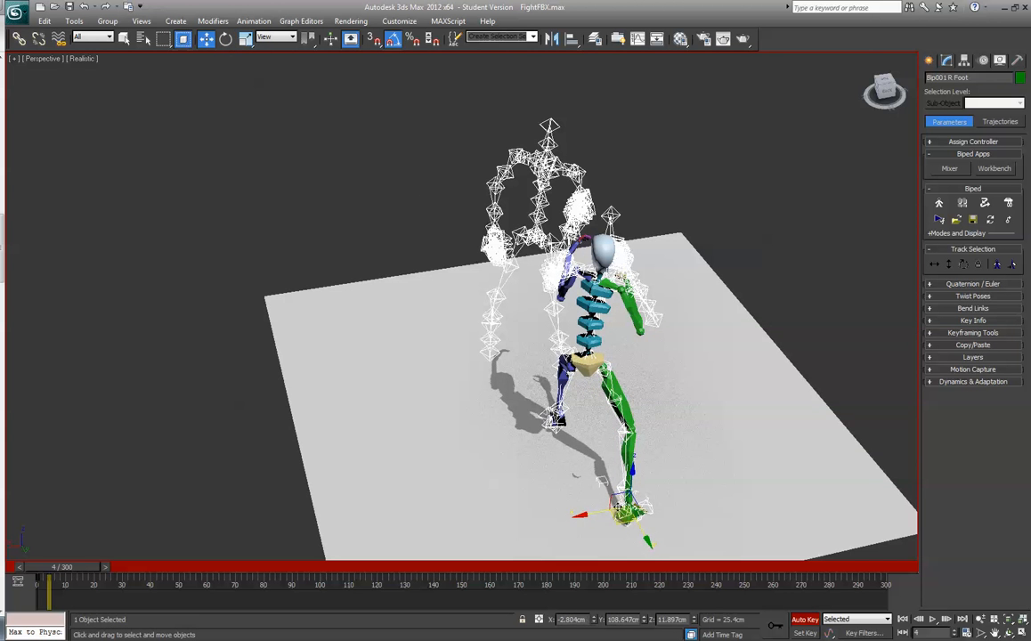
# - Move the biped's left hand to about X 13.6 and Z 132.5 cm, towards the skeleton's left wrist
pyautogui.moveTo(889, 96); pyautogui.dragTo(763, 292)
pyautogui.moveTo(887, 89); pyautogui.dragTo(773, 119)
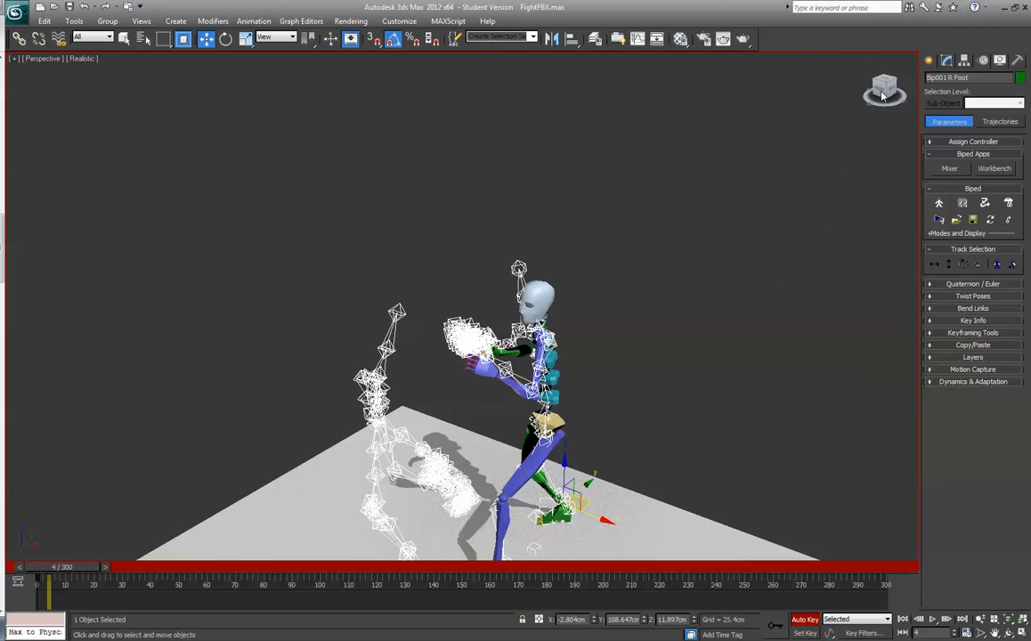
pyautogui.click(488, 371)
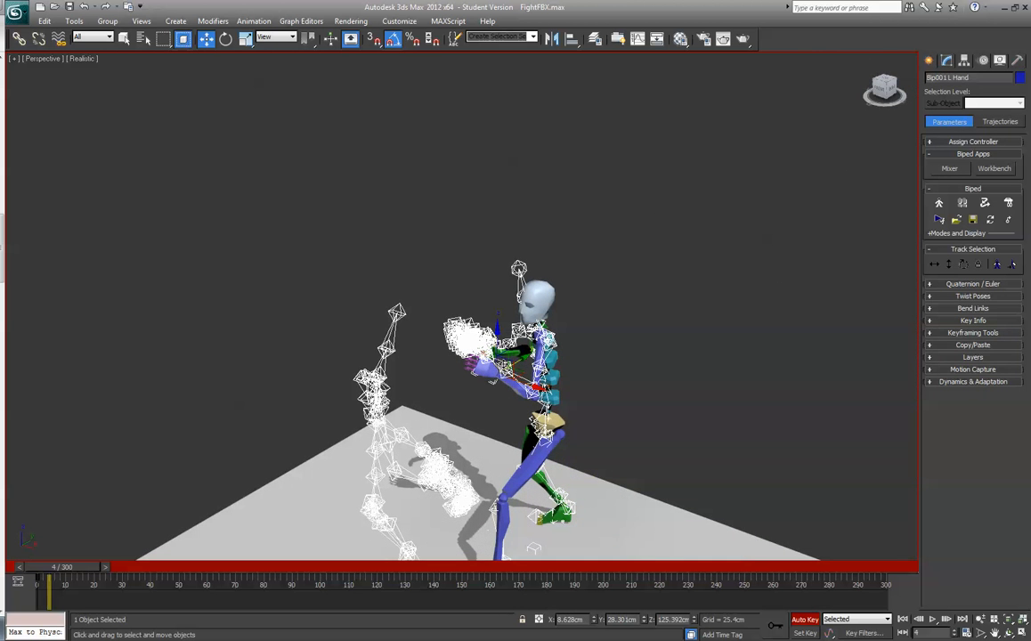
pyautogui.moveTo(497, 350); pyautogui.dragTo(528, 367)
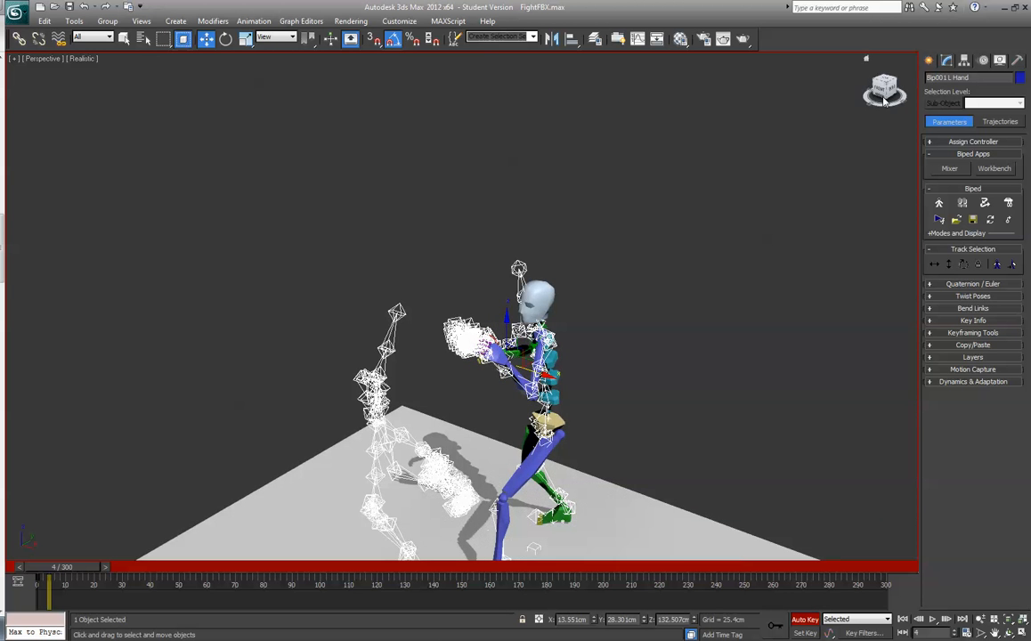
# - Move the biped's right hand forward to about Y 55.4 cm and show the pose from the left side
pyautogui.moveTo(883, 87); pyautogui.dragTo(959, 98)
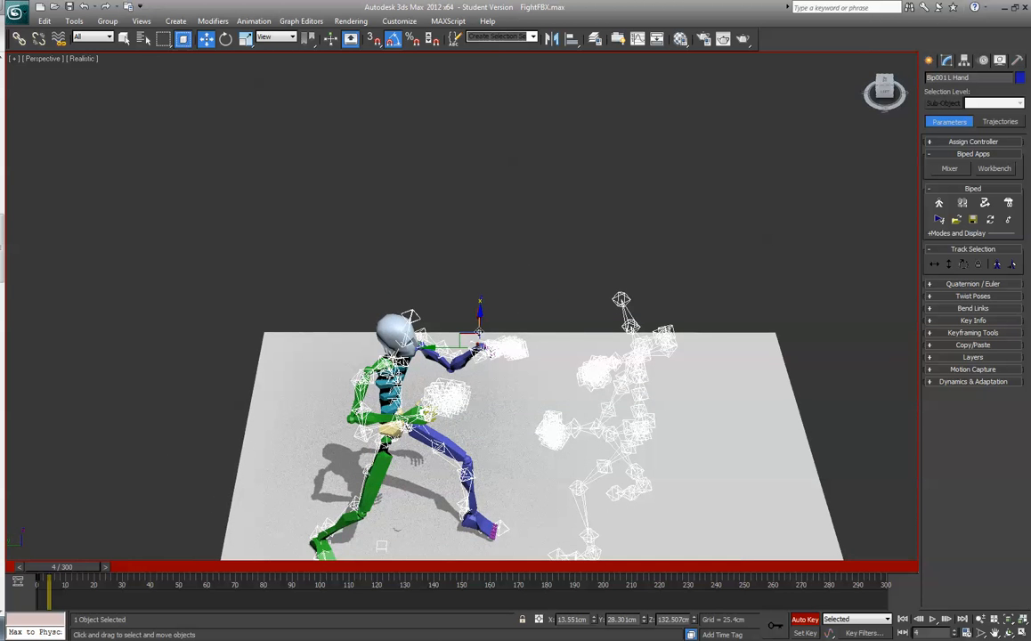
pyautogui.click(413, 413)
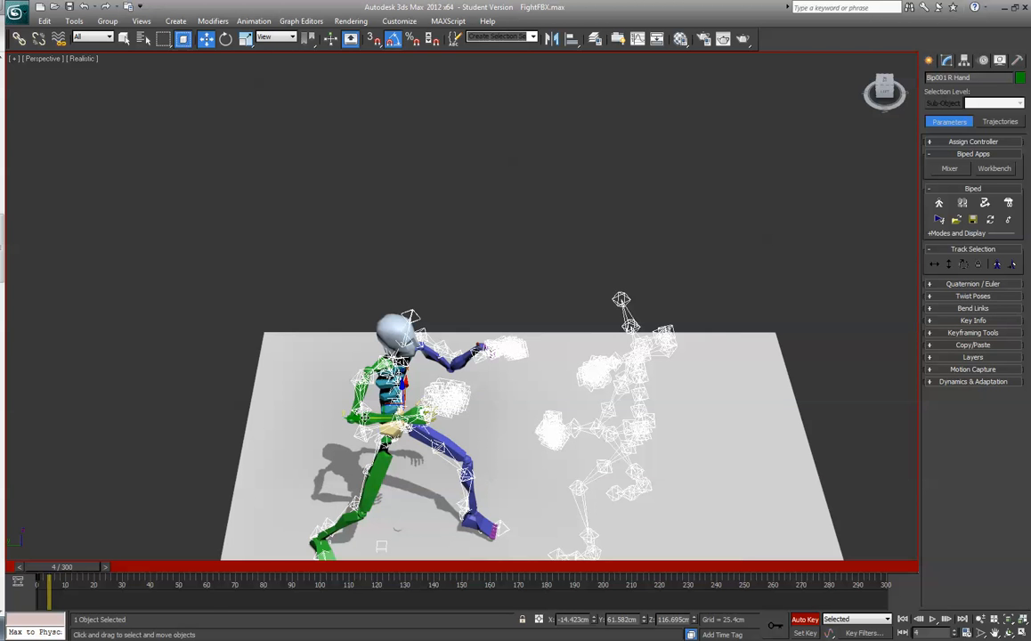
pyautogui.moveTo(387, 406); pyautogui.dragTo(401, 406)
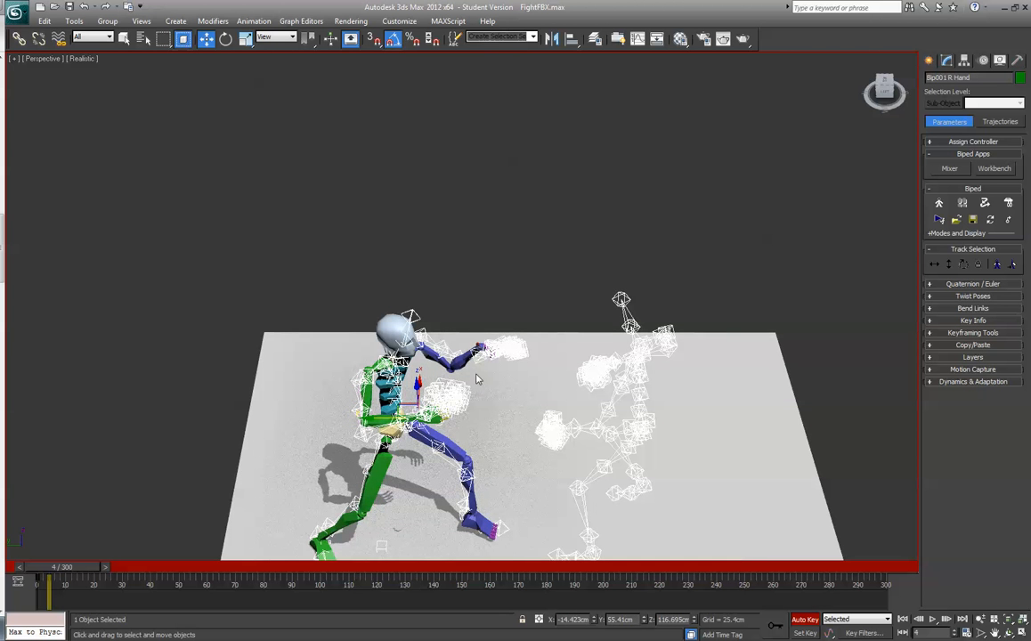
pyautogui.click(884, 92)
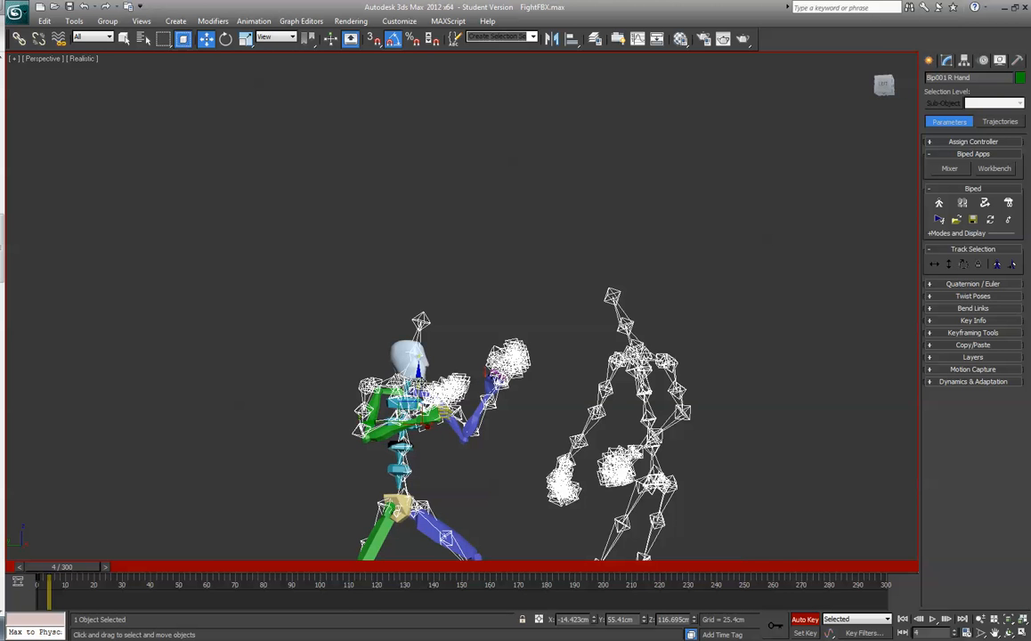
# - Raise the biped's right hand to about Z 121.6 cm
pyautogui.moveTo(419, 384); pyautogui.dragTo(418, 374)
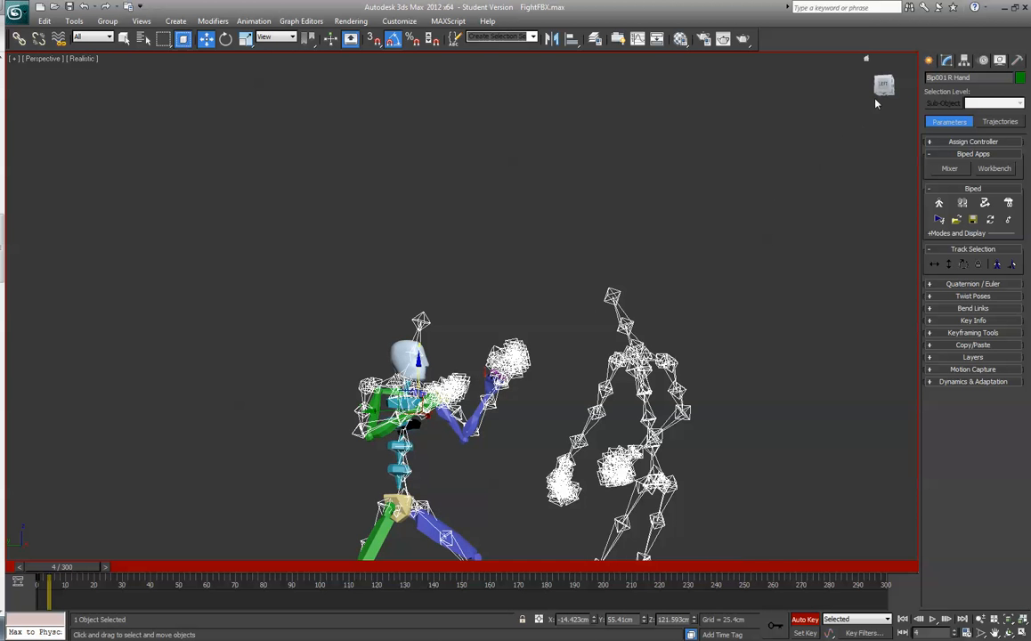
pyautogui.moveTo(881, 90); pyautogui.dragTo(716, 217)
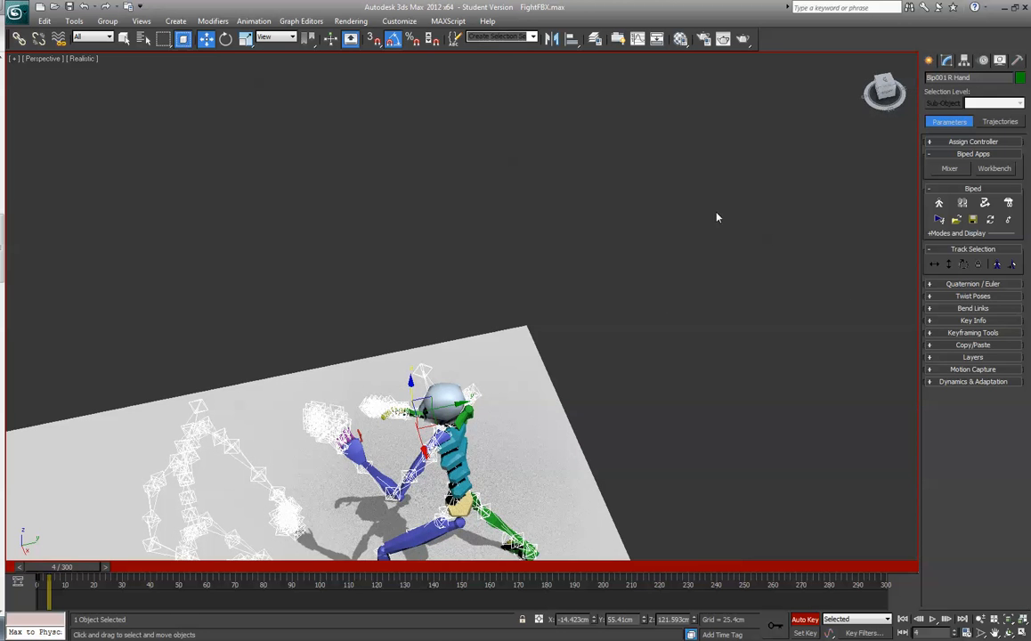
# - Rotate the biped's four spine links together slightly so the torso lines up with the skeleton's
pyautogui.click(459, 475)
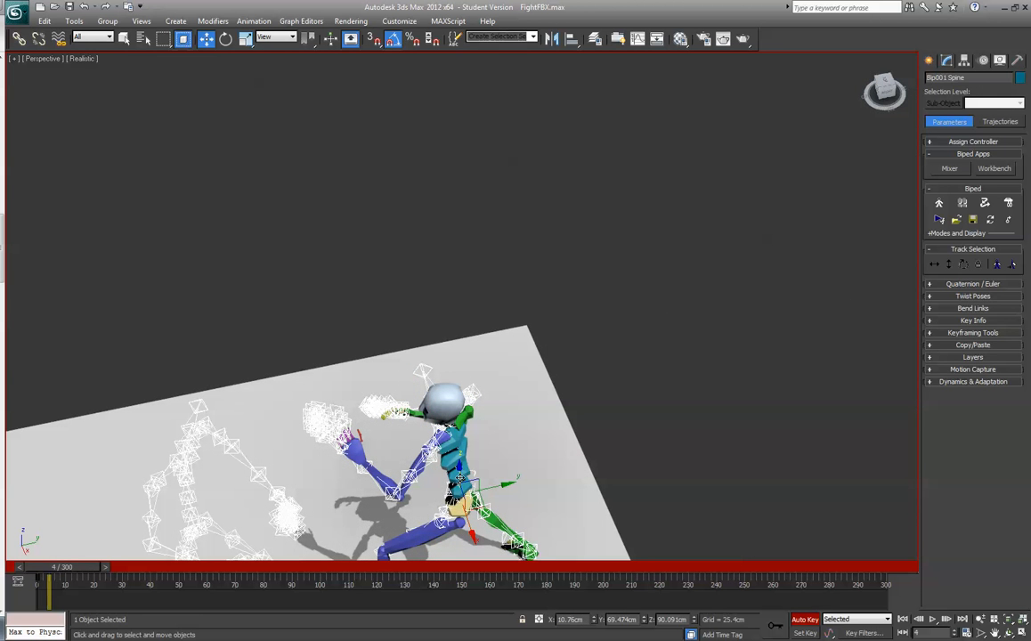
pyautogui.keyDown('ctrl'); pyautogui.click(458, 466); pyautogui.keyUp('ctrl')
pyautogui.keyDown('ctrl'); pyautogui.click(453, 456); pyautogui.keyUp('ctrl')
pyautogui.keyDown('ctrl'); pyautogui.click(458, 444); pyautogui.keyUp('ctrl')
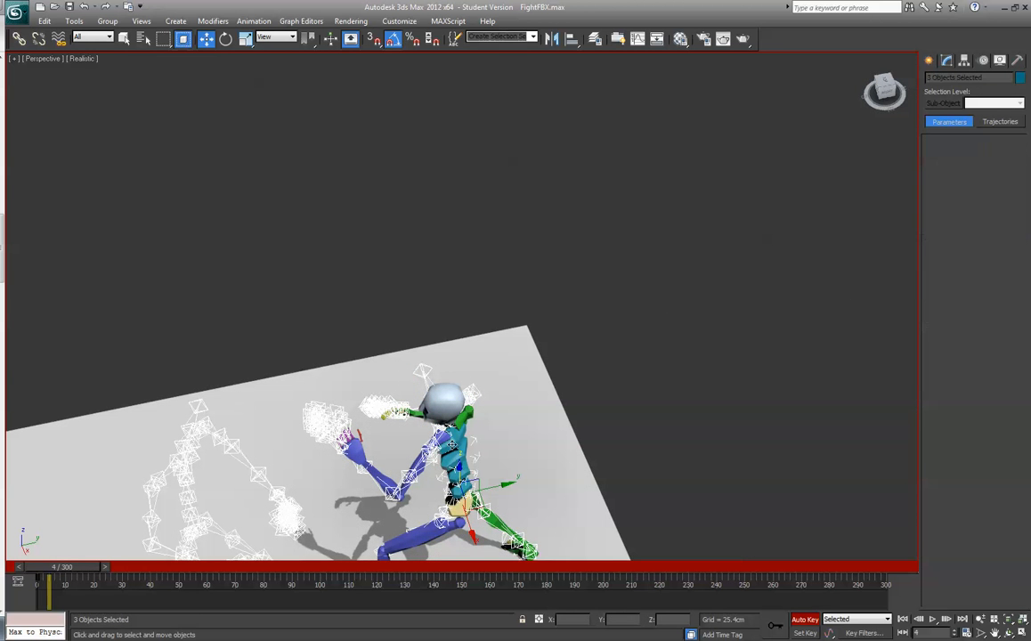
pyautogui.click(229, 43)
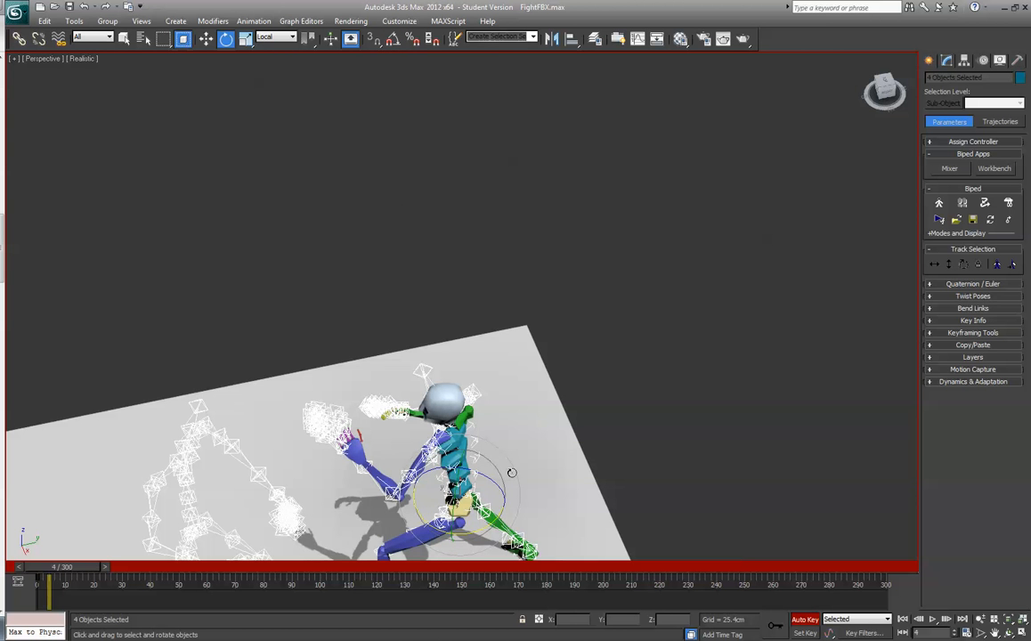
pyautogui.moveTo(498, 474); pyautogui.dragTo(493, 465)
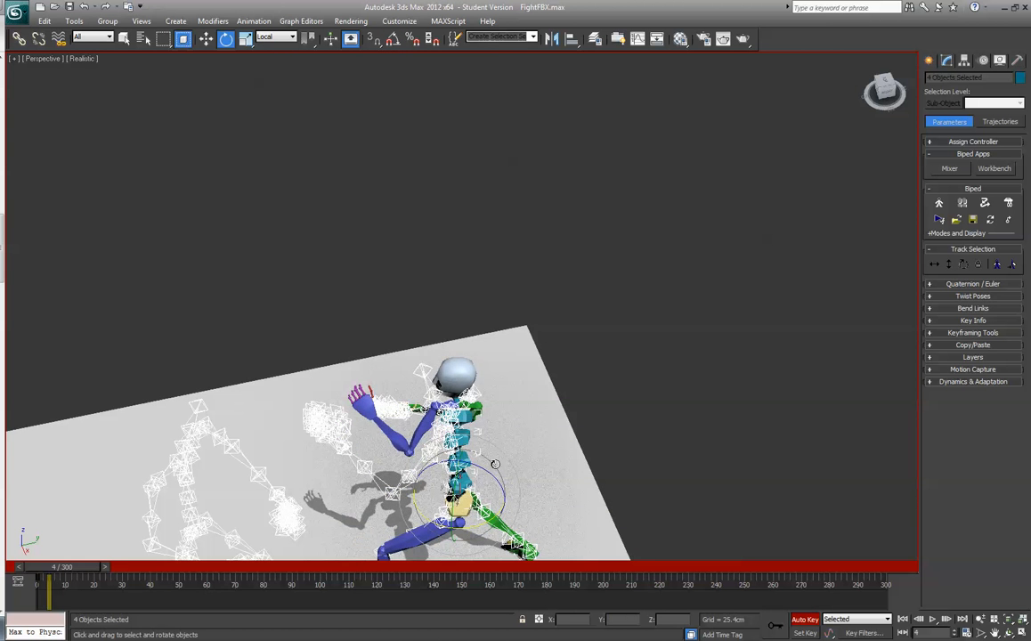
pyautogui.hotkey('ctrl', 'z')
pyautogui.moveTo(485, 527); pyautogui.dragTo(483, 525)
pyautogui.moveTo(884, 90); pyautogui.dragTo(806, 71)
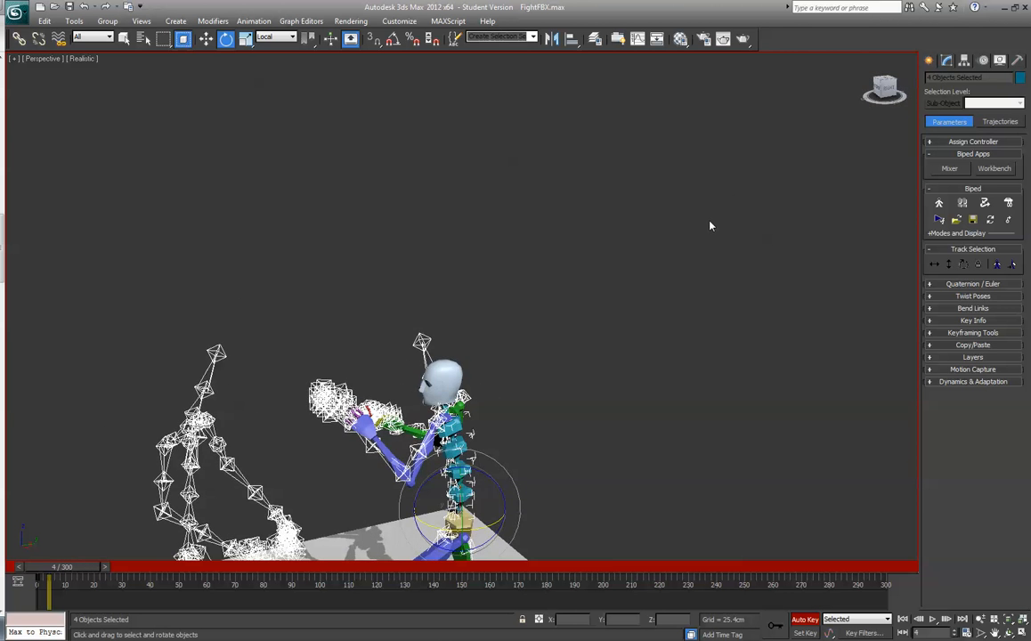
# - Go to frame 6 and unfreeze all objects in the scene
pyautogui.scroll(-3, 710, 223)
pyautogui.scroll(-2, 710, 225)
pyautogui.press('q')
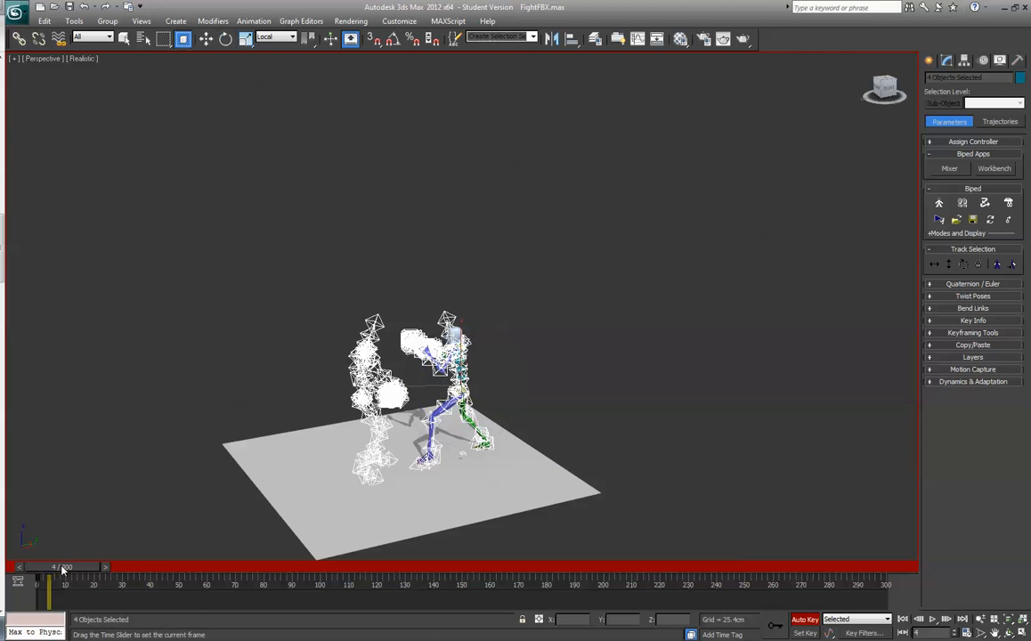
pyautogui.moveTo(65, 571)
pyautogui.mouseDown()
pyautogui.moveTo(42, 572)
pyautogui.moveTo(68, 576)
pyautogui.mouseUp()
pyautogui.press('e')
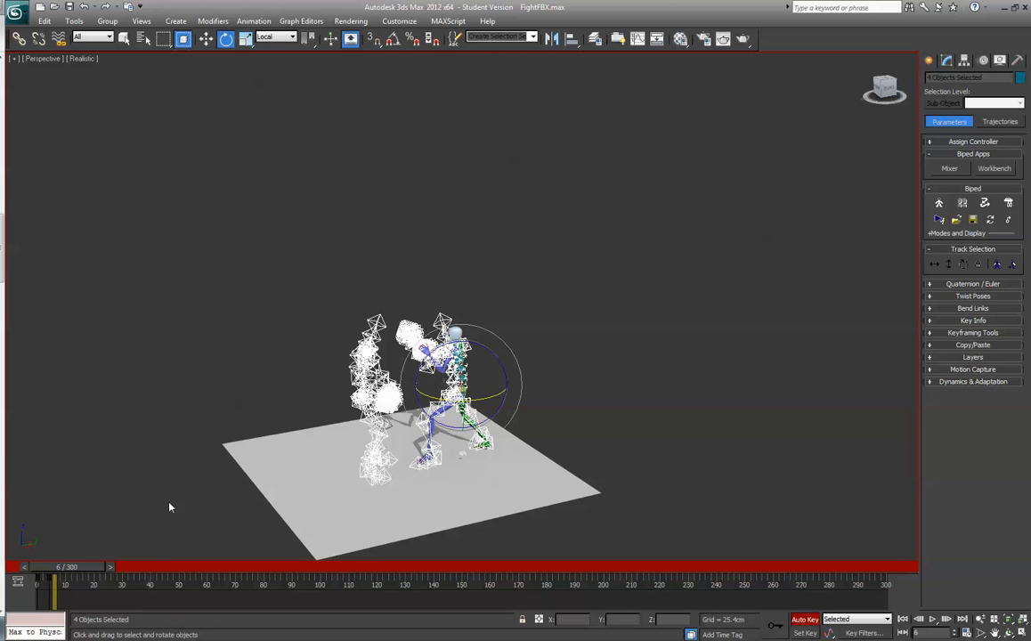
pyautogui.click(323, 166)
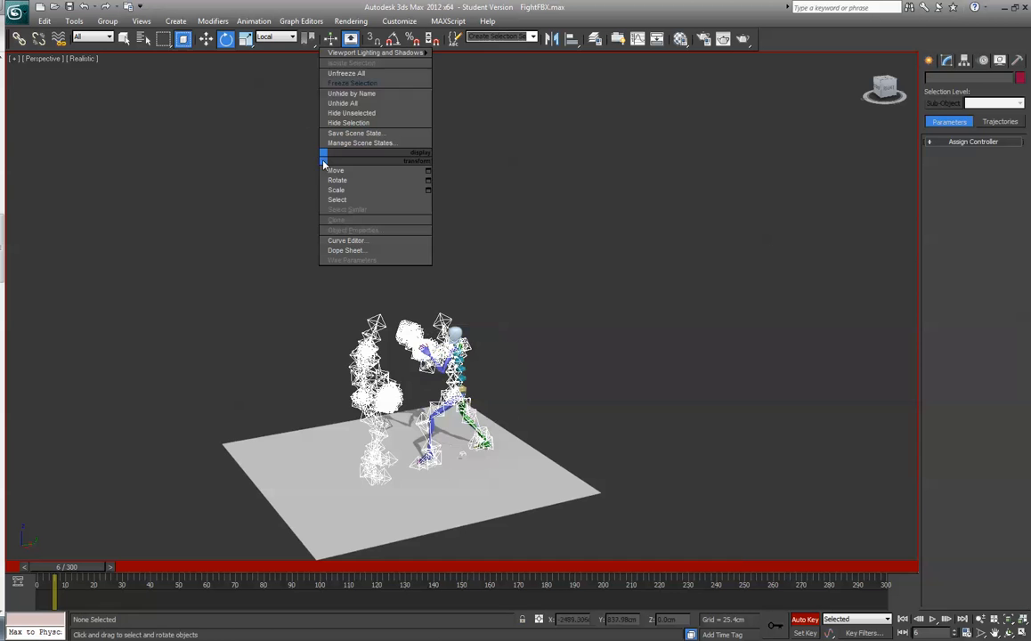
pyautogui.click(351, 74)
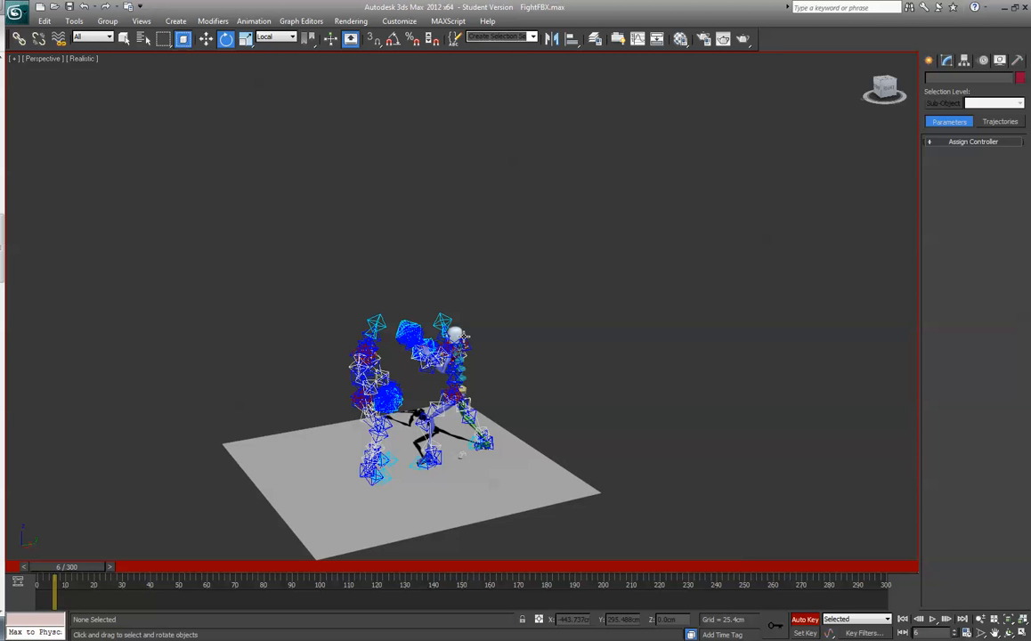
pyautogui.click(454, 333)
pyautogui.click(505, 283)
pyautogui.press('h')
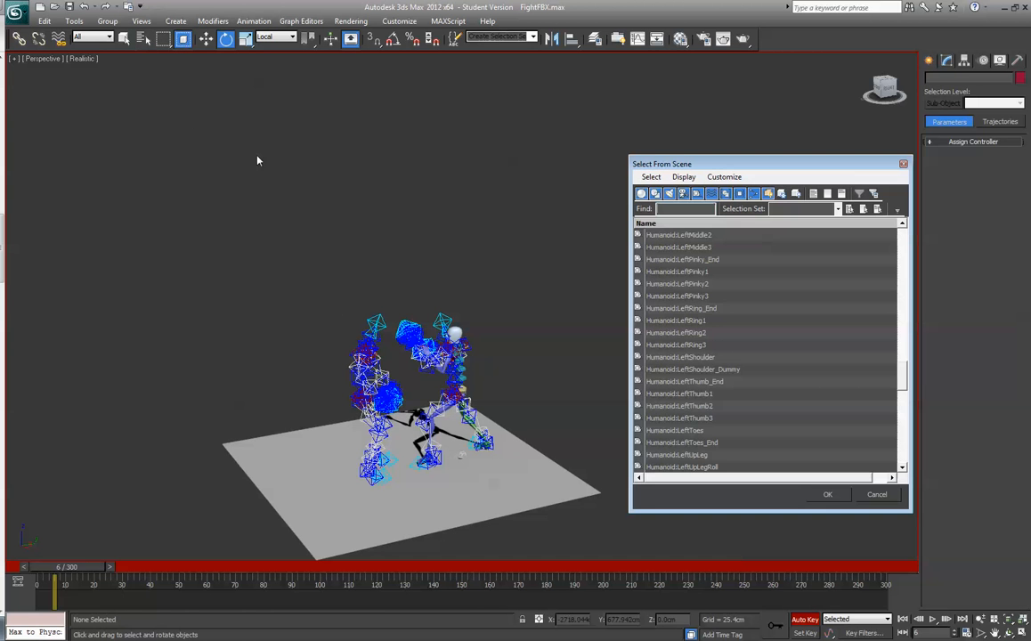
pyautogui.moveTo(902, 378); pyautogui.dragTo(908, 239)
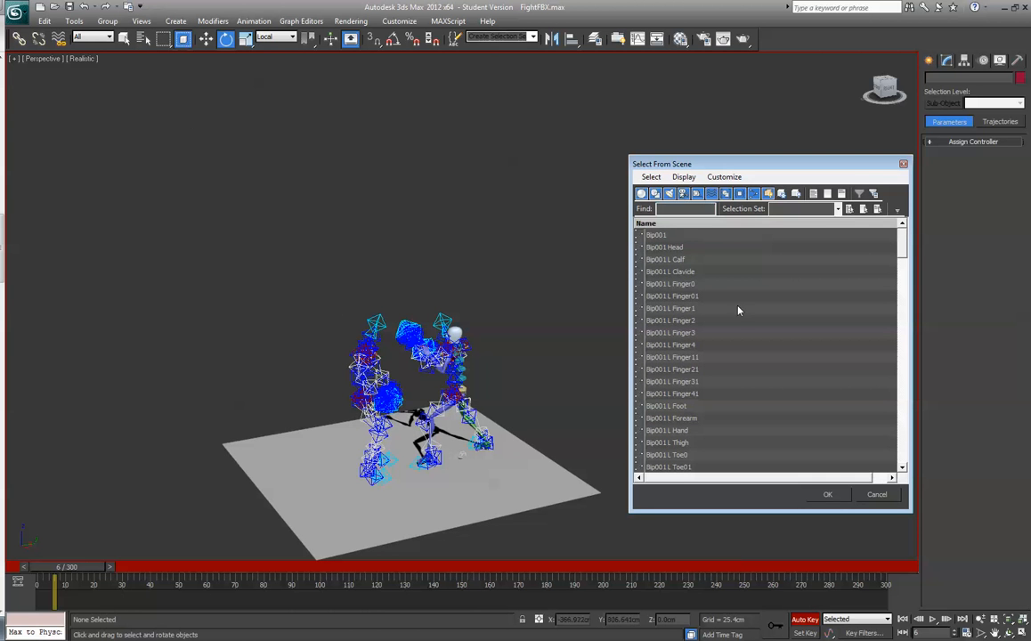
pyautogui.click(877, 494)
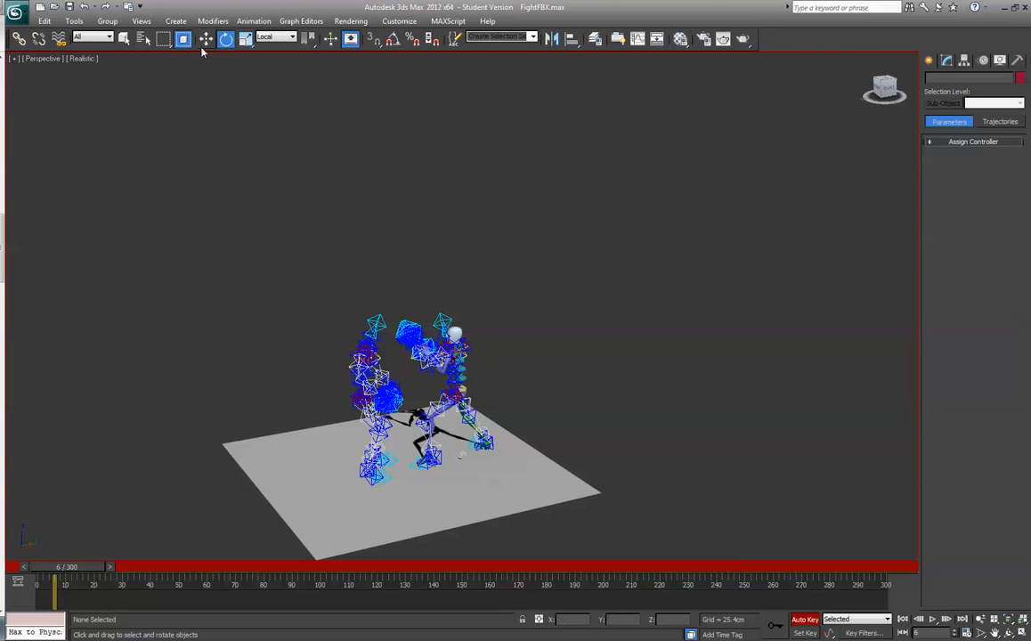
# - Select the biped's root Bip001 by name, unhide all objects in the scene and clear the selection
pyautogui.click(144, 38)
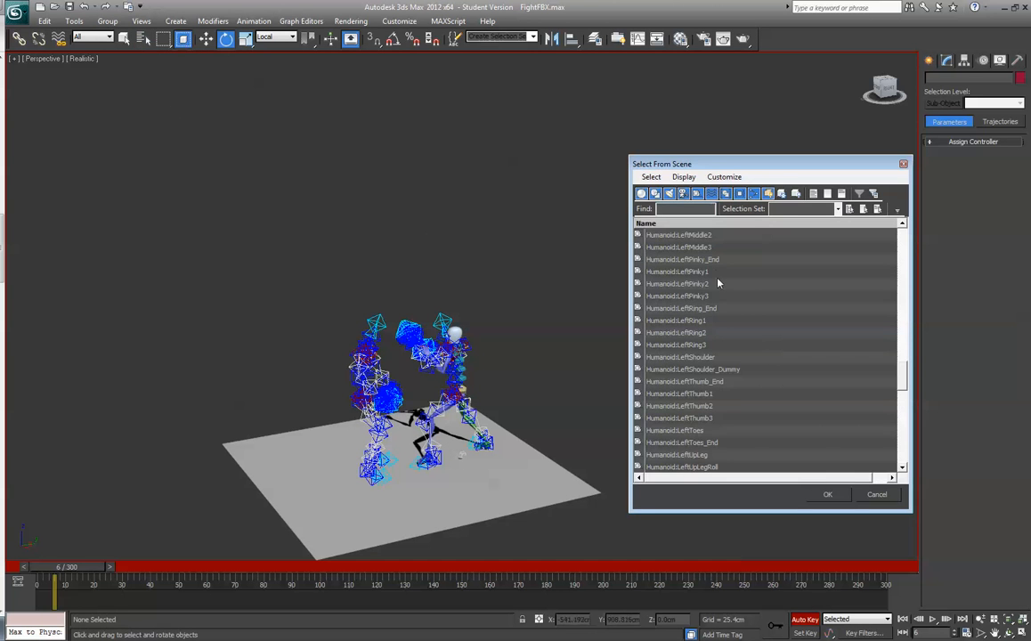
pyautogui.moveTo(906, 388); pyautogui.dragTo(907, 232)
pyautogui.click(726, 236)
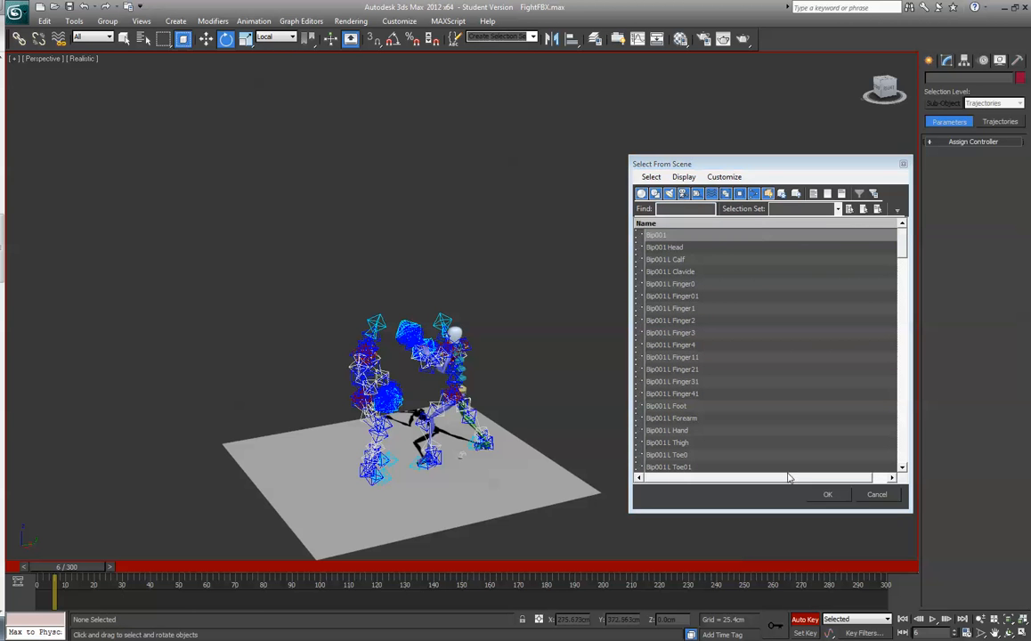
pyautogui.press('Return')
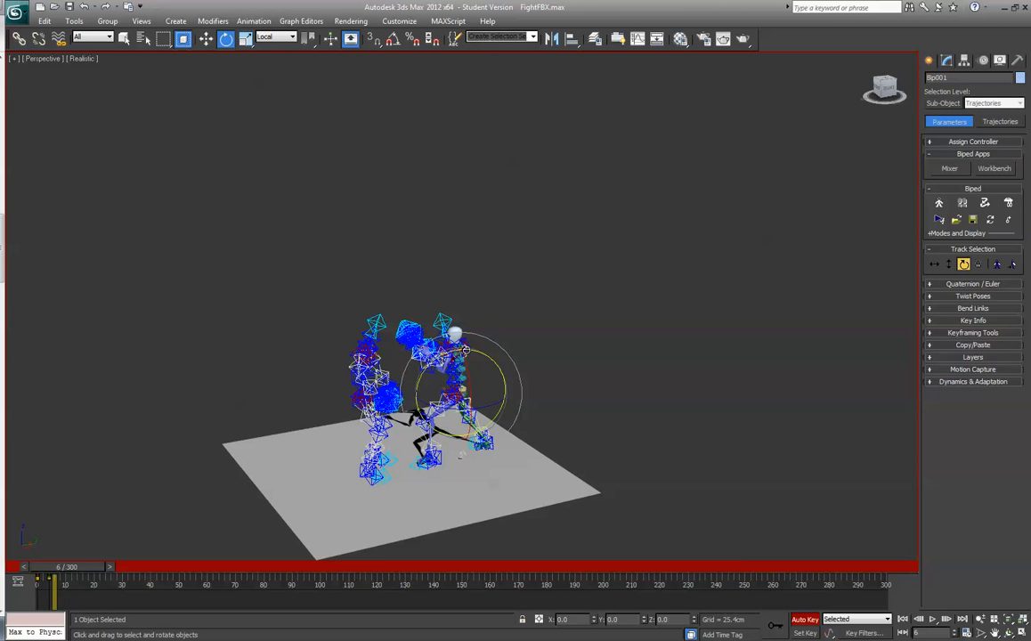
pyautogui.rightClick(463, 346)
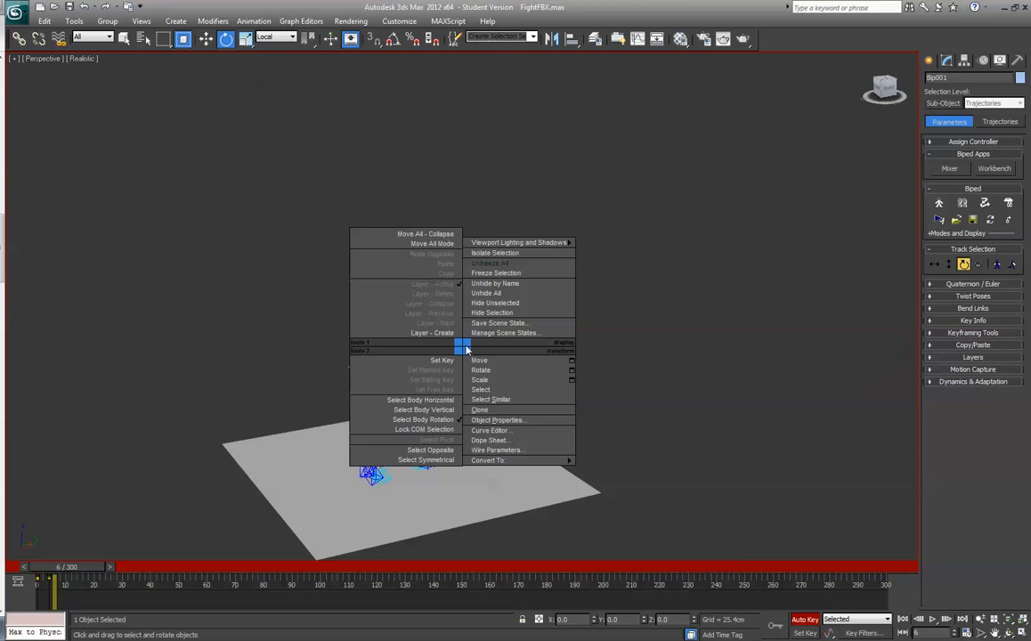
pyautogui.click(481, 294)
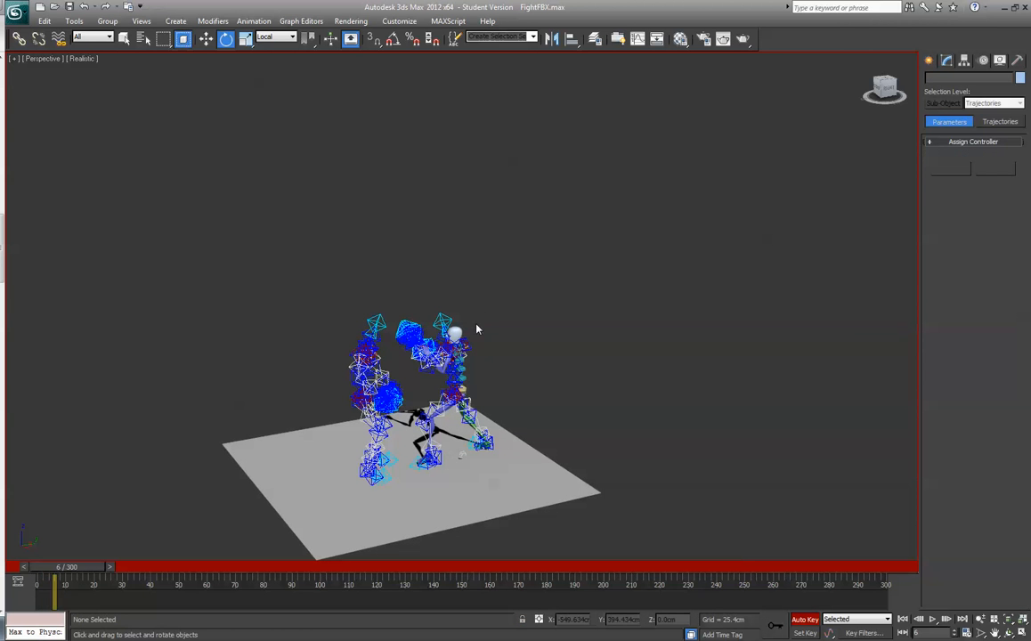
pyautogui.click(348, 336)
pyautogui.click(639, 354)
# - Return to frame 0 and select the biped's root Bip001 from the scene's object list
pyautogui.scroll(5, 639, 354)
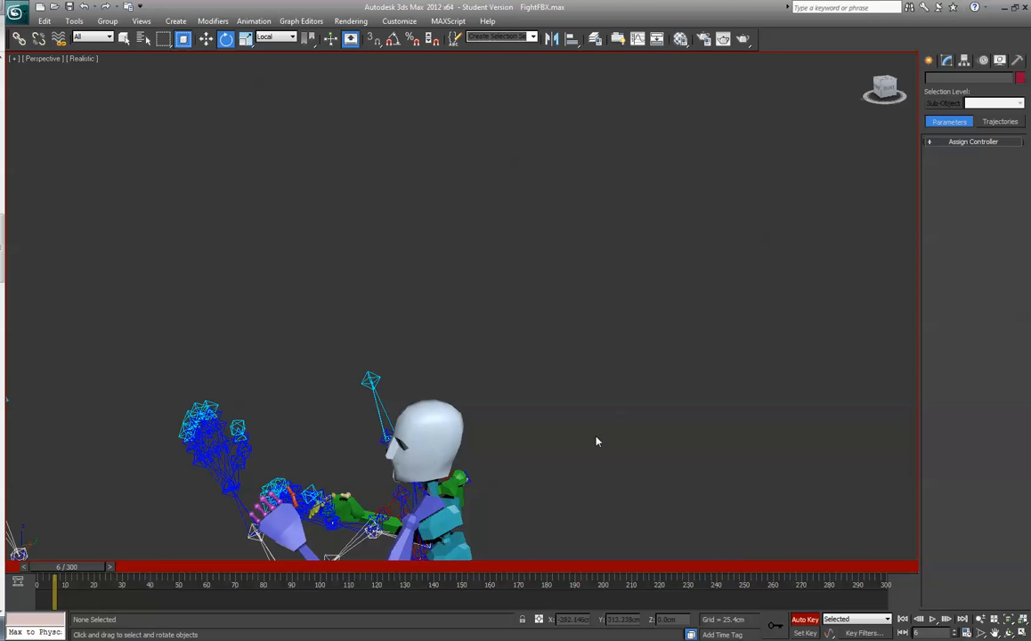
pyautogui.moveTo(597, 442); pyautogui.dragTo(656, 253, button='middle')
pyautogui.scroll(-3, 654, 259)
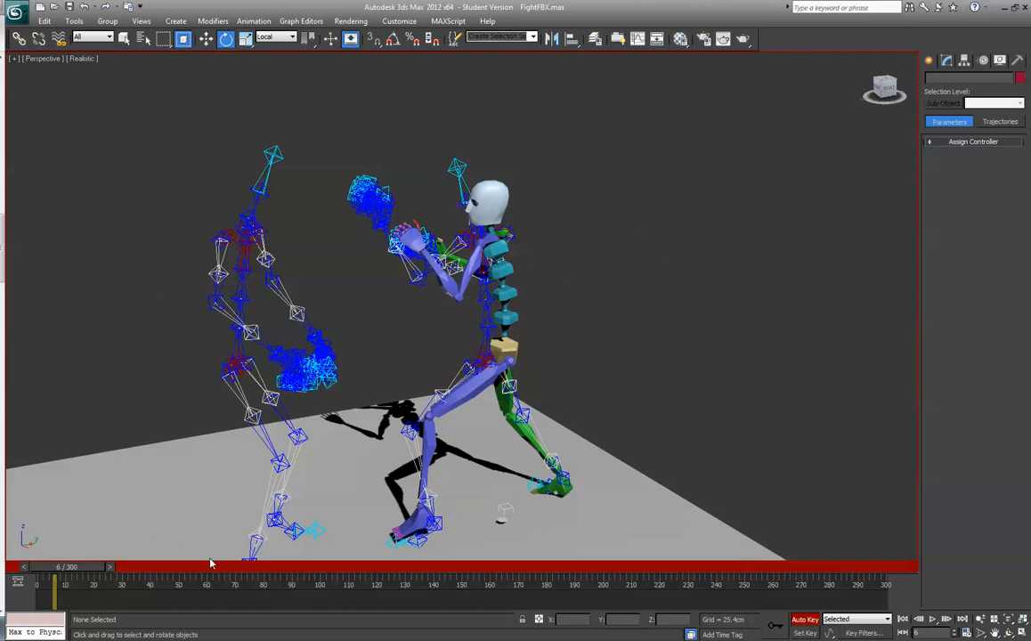
pyautogui.moveTo(72, 567); pyautogui.dragTo(40, 574)
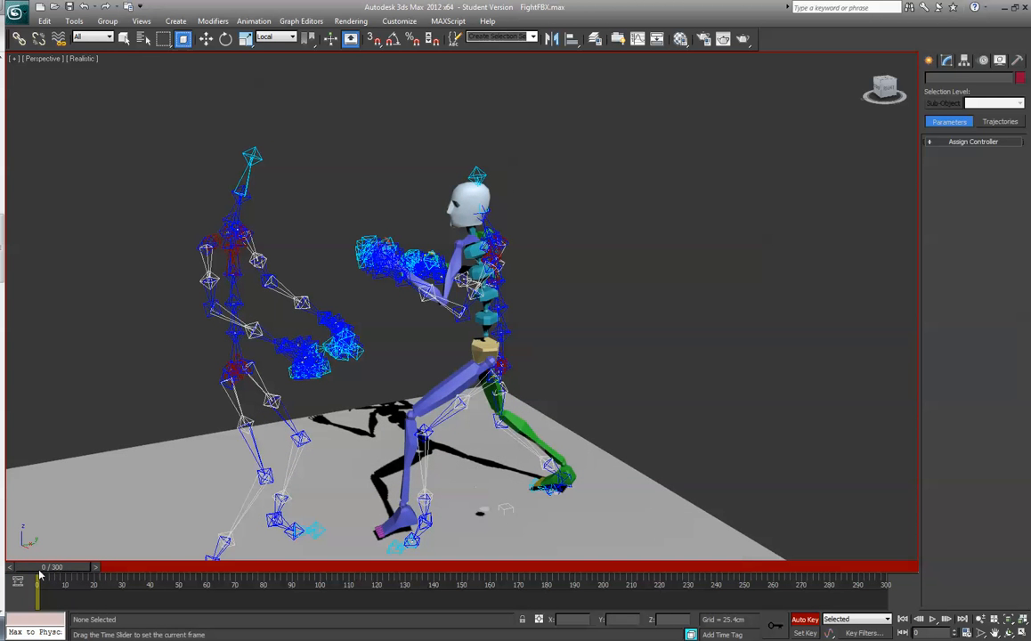
pyautogui.press('e')
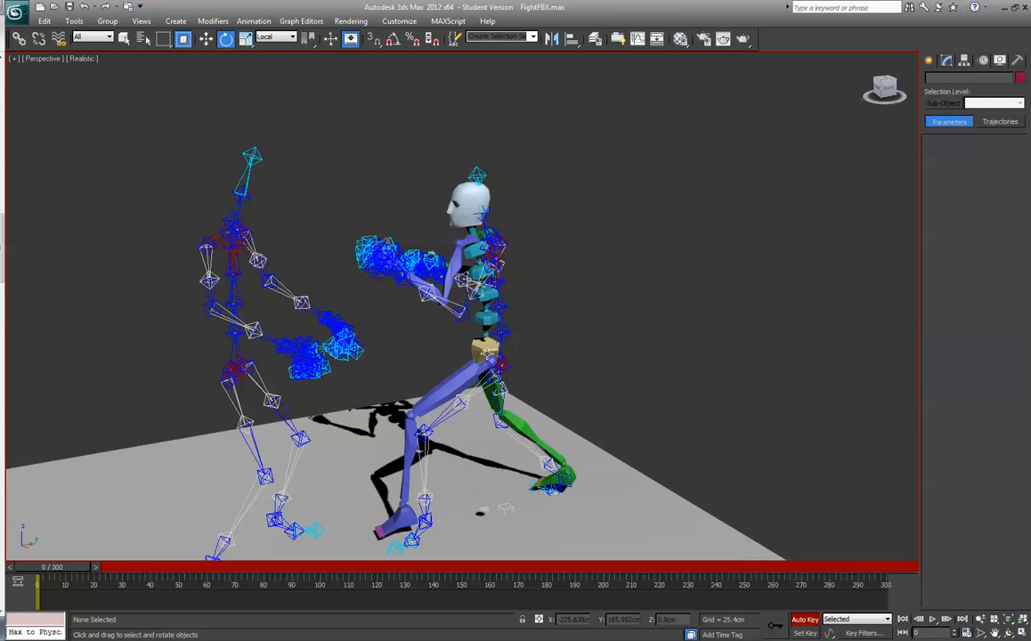
pyautogui.click(487, 354)
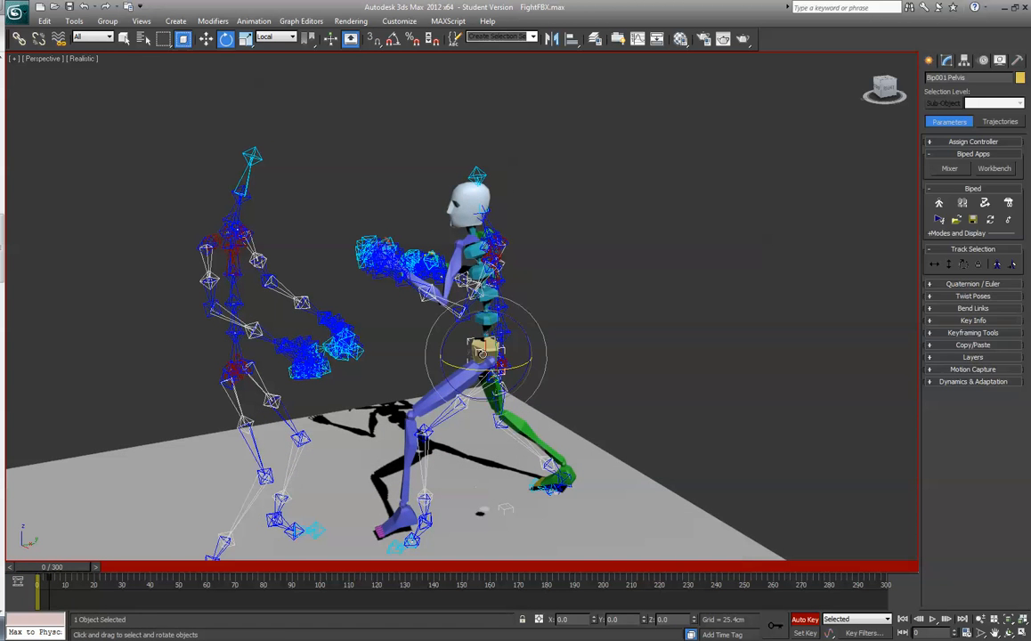
pyautogui.click(143, 39)
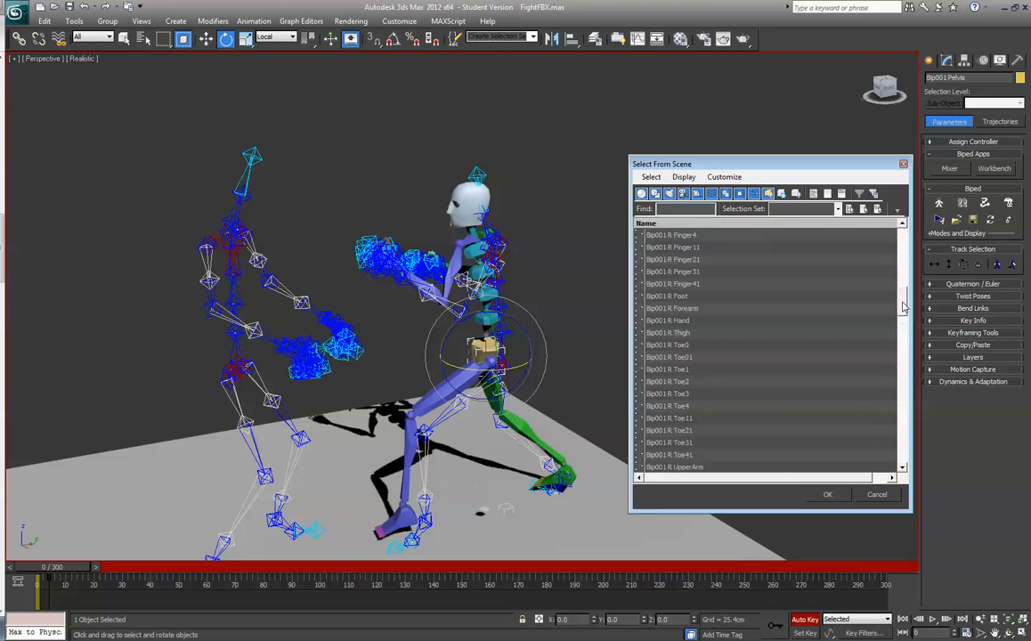
pyautogui.moveTo(903, 306); pyautogui.dragTo(903, 242)
pyautogui.click(680, 235)
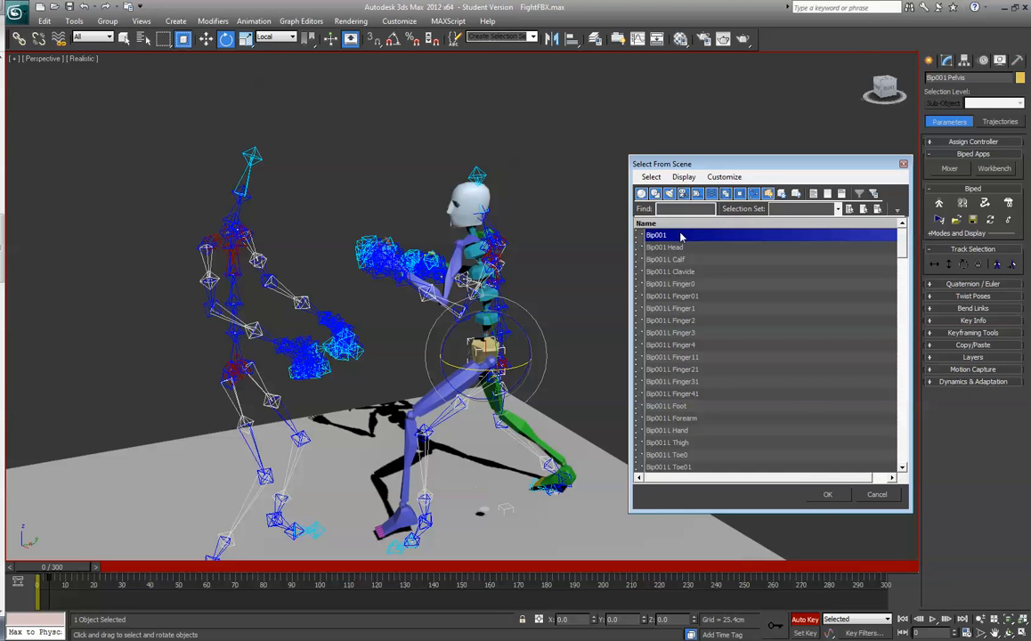
pyautogui.click(826, 495)
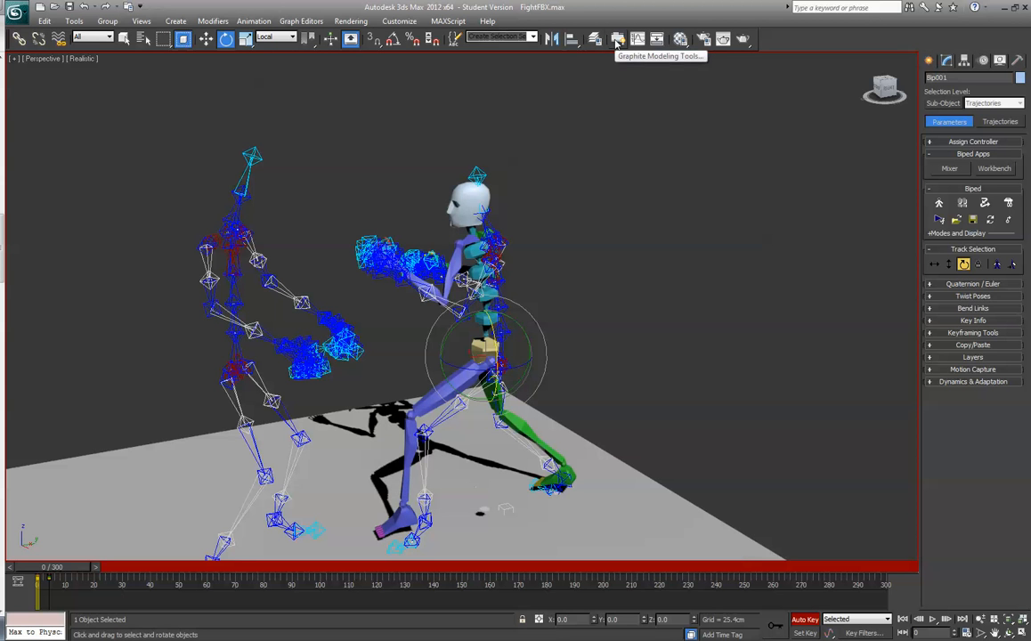
# - Show Bip001's keys in the Track View Dope Sheet, with the timeline enlarged around the first frames
pyautogui.click(642, 44)
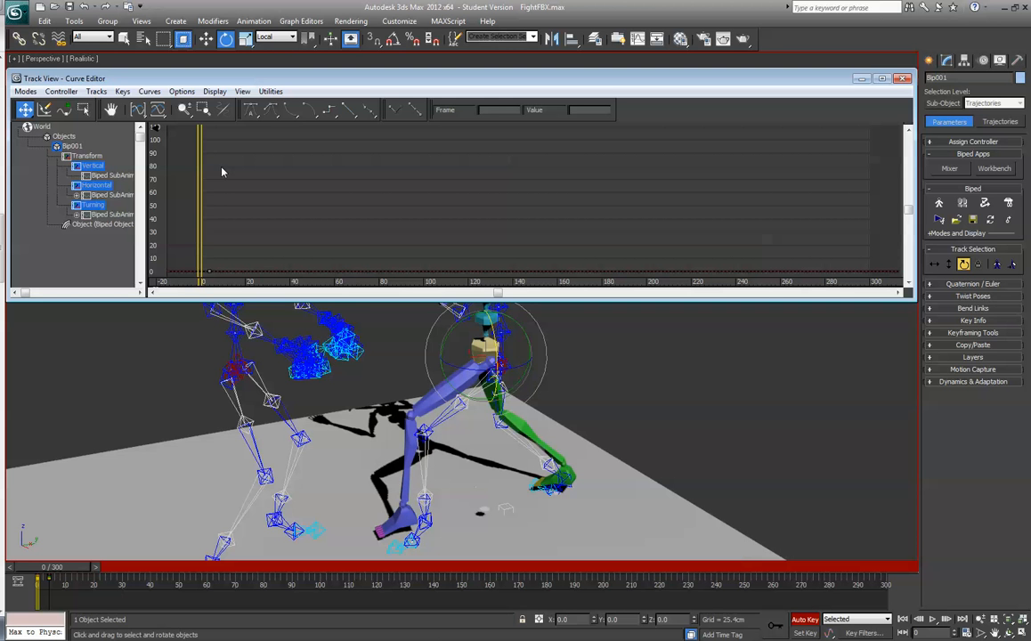
pyautogui.click(26, 92)
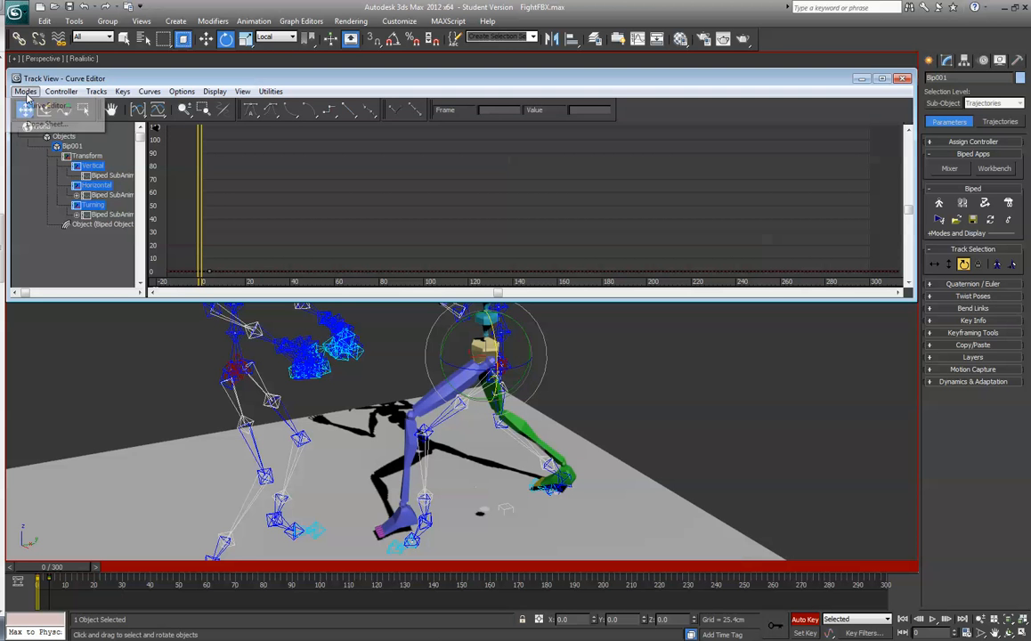
pyautogui.click(42, 124)
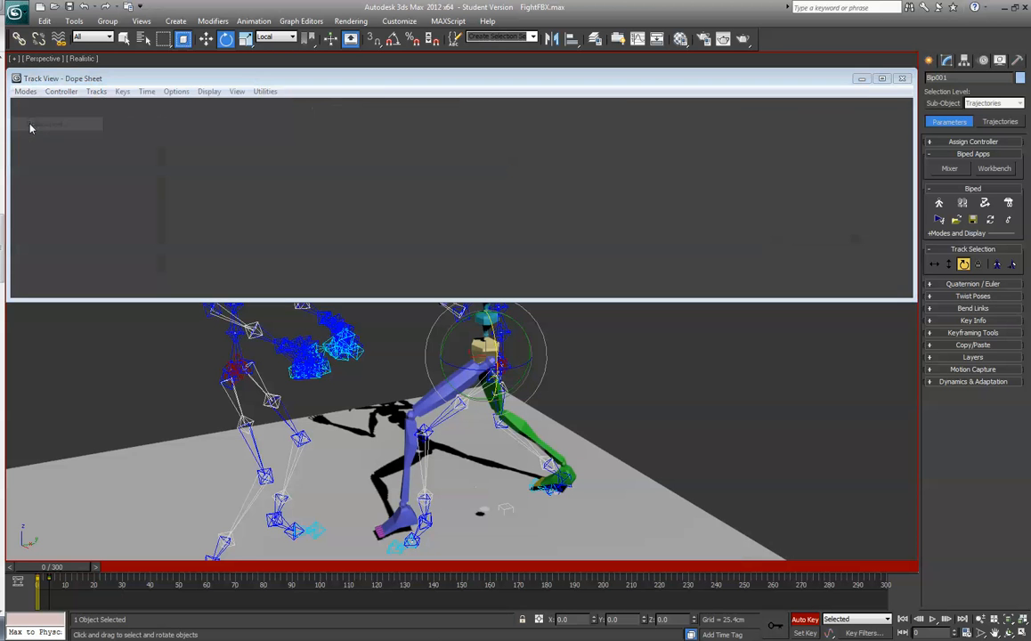
pyautogui.scroll(5, 156, 182)
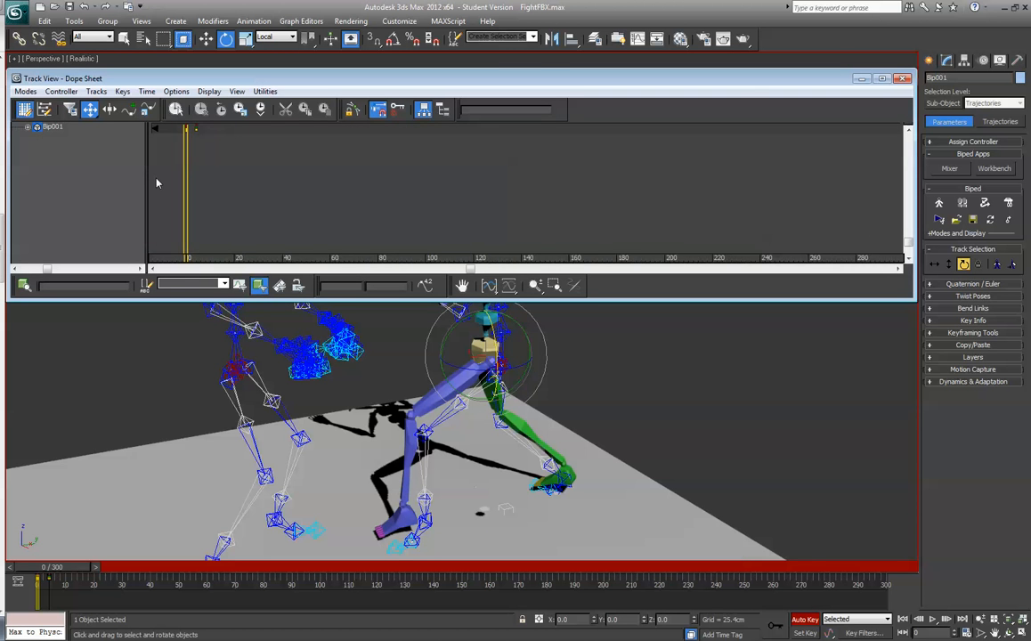
pyautogui.scroll(1, 156, 183)
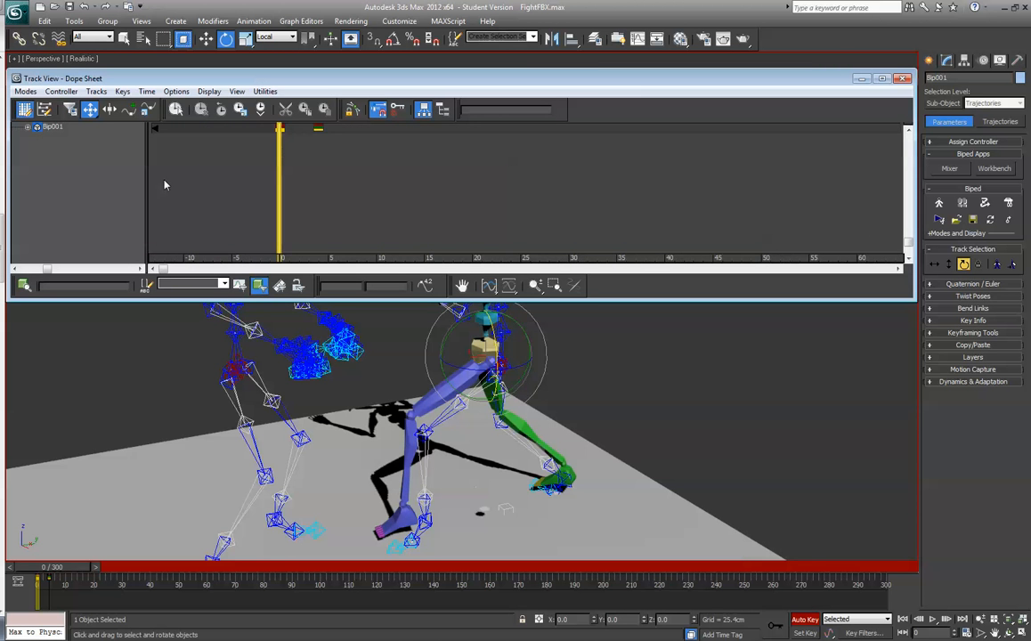
# - Move the biped's root along the X axis to about X 12.6 cm at frame 0
pyautogui.moveTo(54, 573)
pyautogui.mouseDown()
pyautogui.moveTo(70, 572)
pyautogui.moveTo(51, 574)
pyautogui.mouseUp()
pyautogui.click(225, 39)
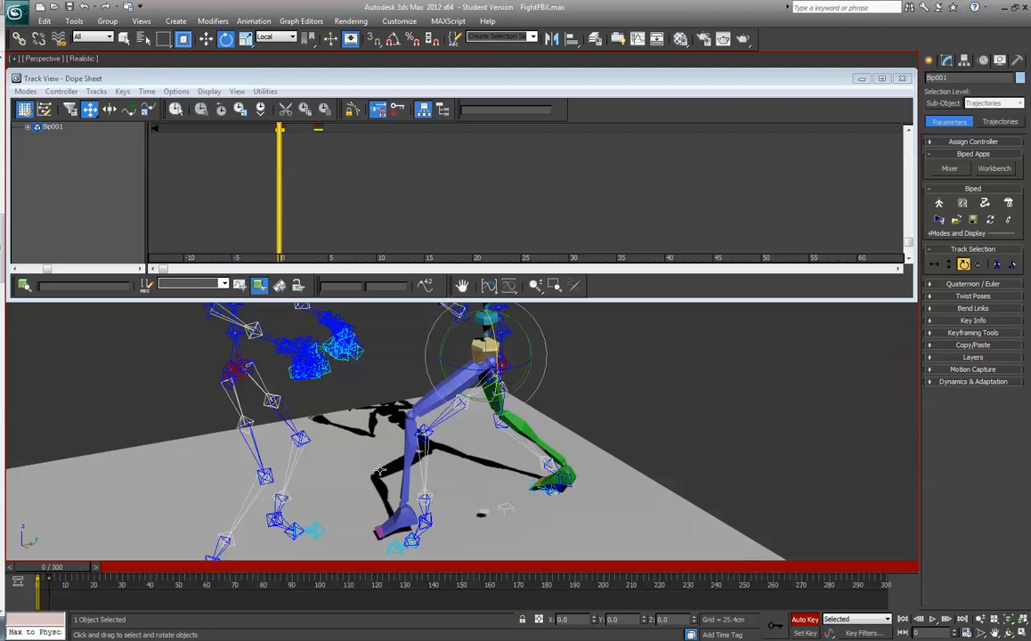
pyautogui.click(204, 40)
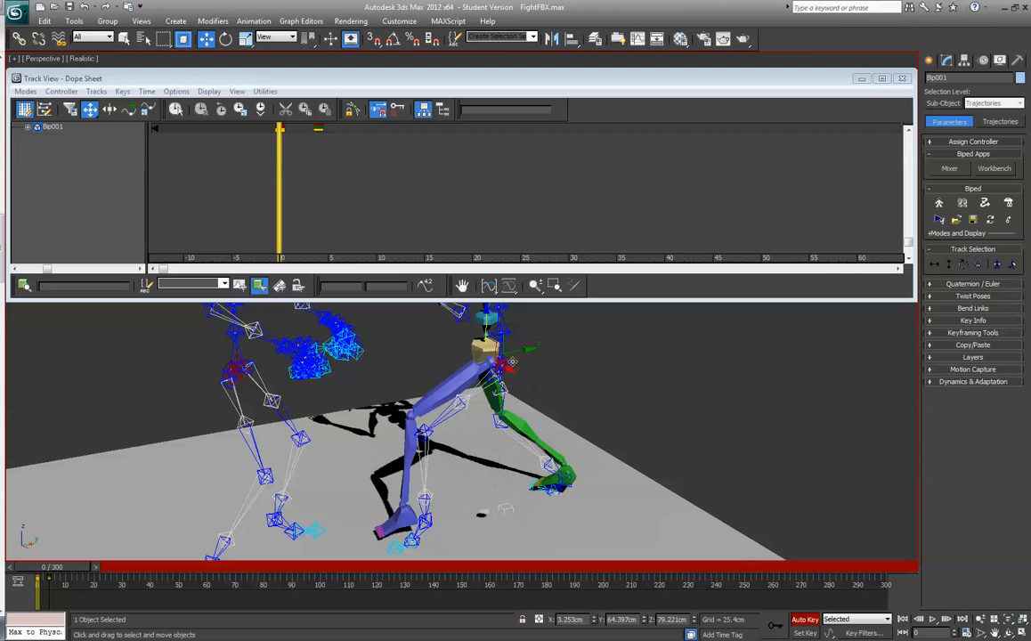
pyautogui.moveTo(505, 369); pyautogui.dragTo(522, 376)
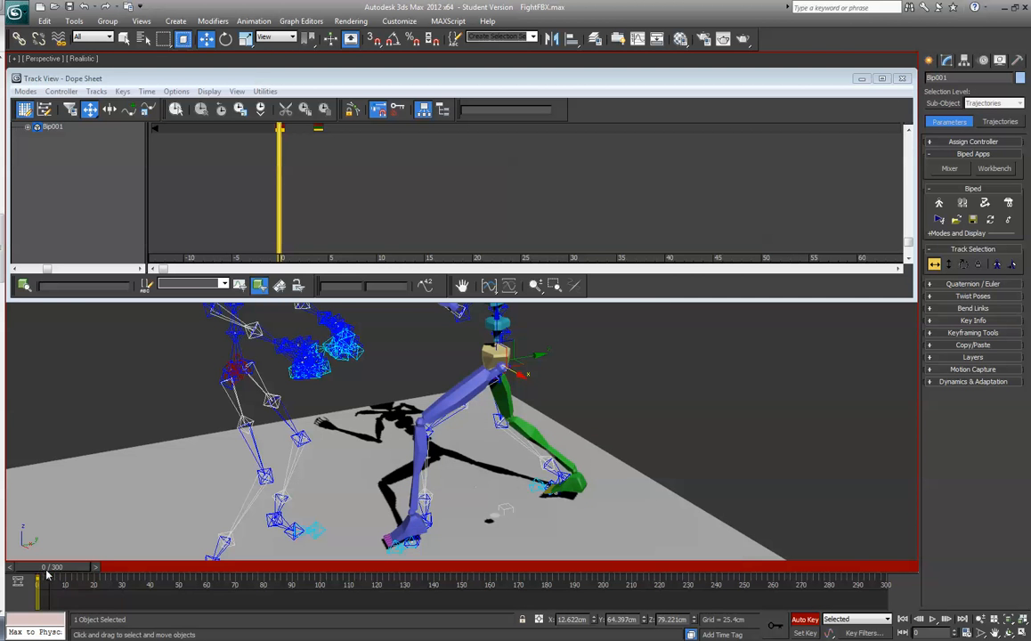
# - Go to frame 4 and close the Track View Dope Sheet
pyautogui.moveTo(53, 567)
pyautogui.mouseDown()
pyautogui.moveTo(67, 568)
pyautogui.moveTo(52, 574)
pyautogui.moveTo(62, 579)
pyautogui.mouseUp()
pyautogui.press('w')
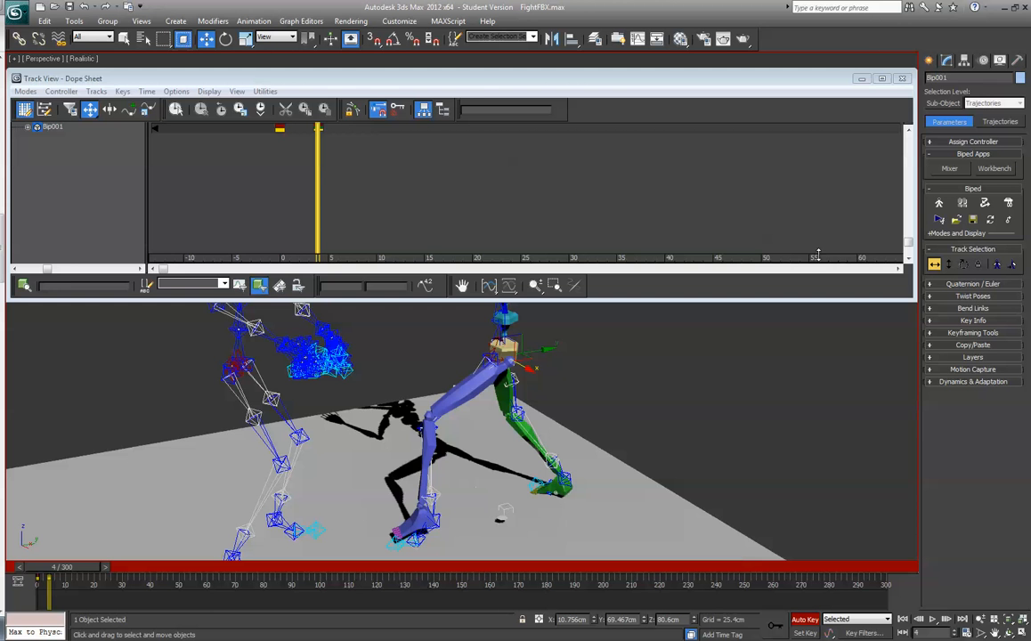
pyautogui.click(902, 79)
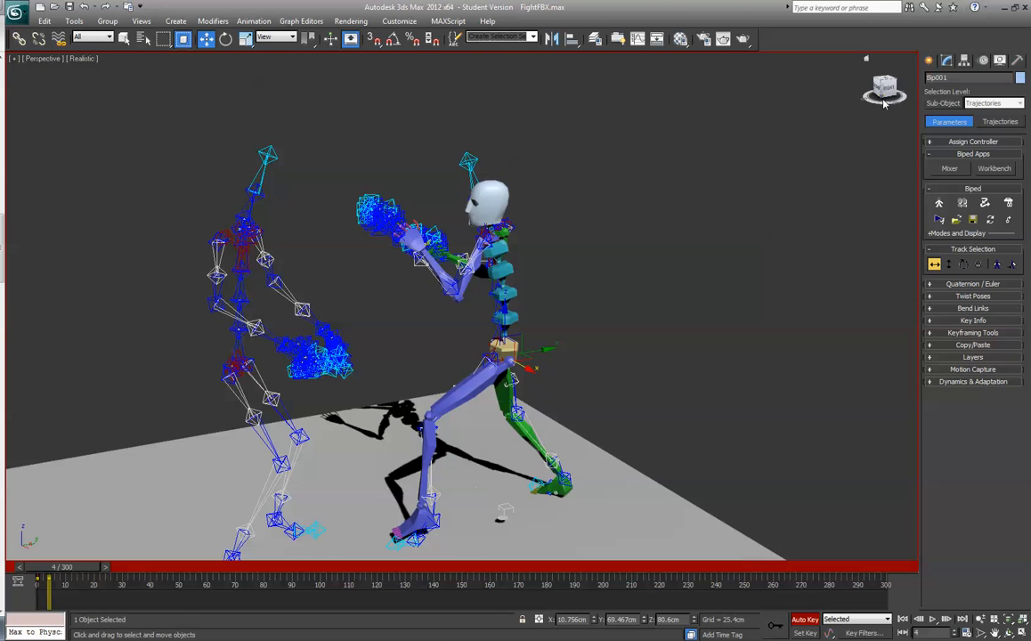
# - Examine from other sides how the biped's pose matches the motion-capture skeleton at frame 4
pyautogui.moveTo(885, 97); pyautogui.dragTo(987, 97)
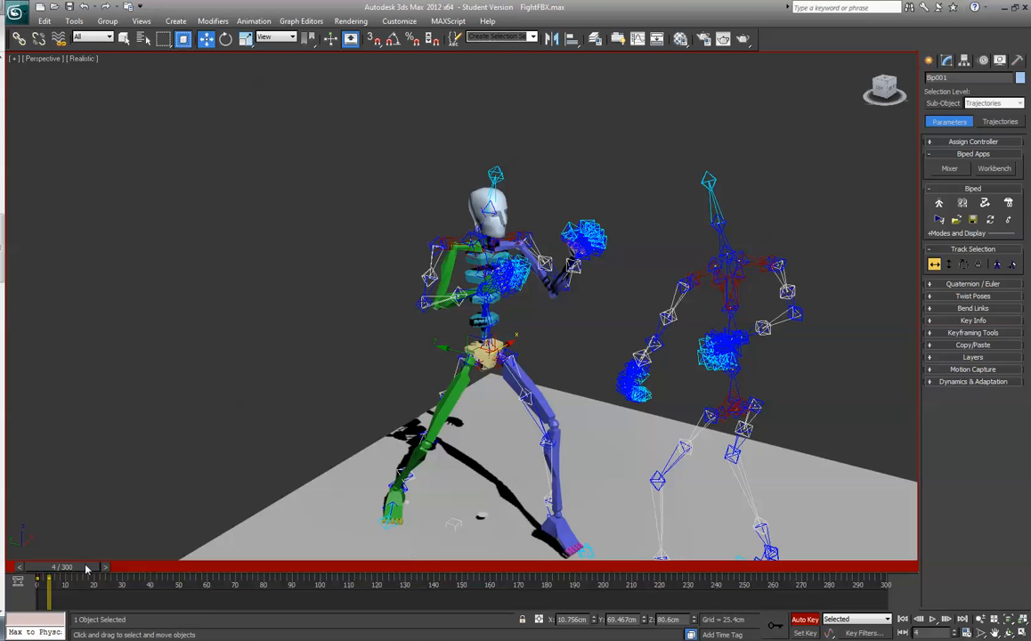
pyautogui.moveTo(87, 567); pyautogui.dragTo(88, 567)
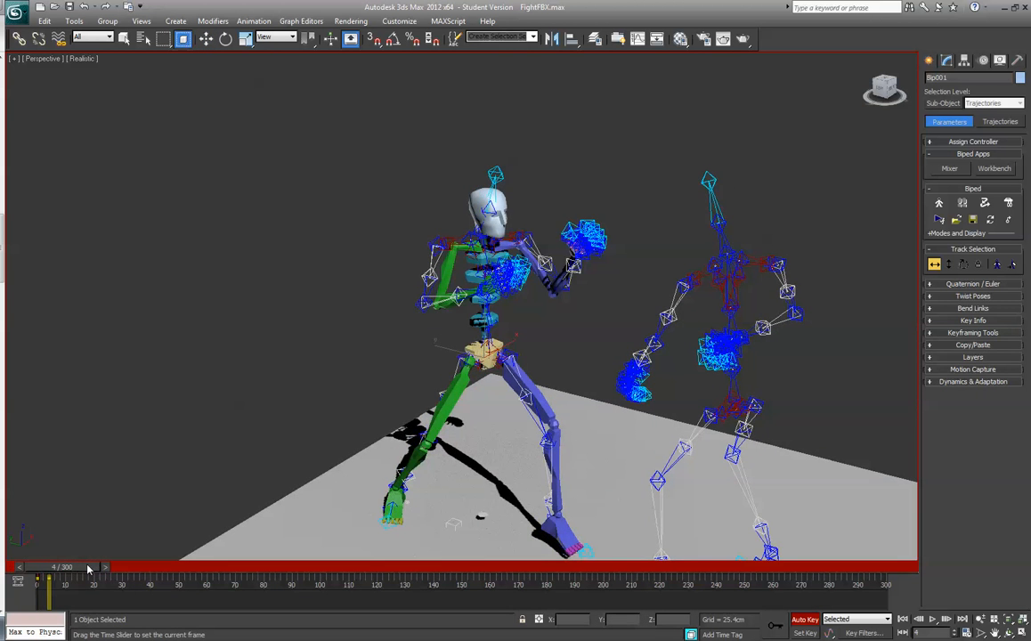
pyautogui.press('w')
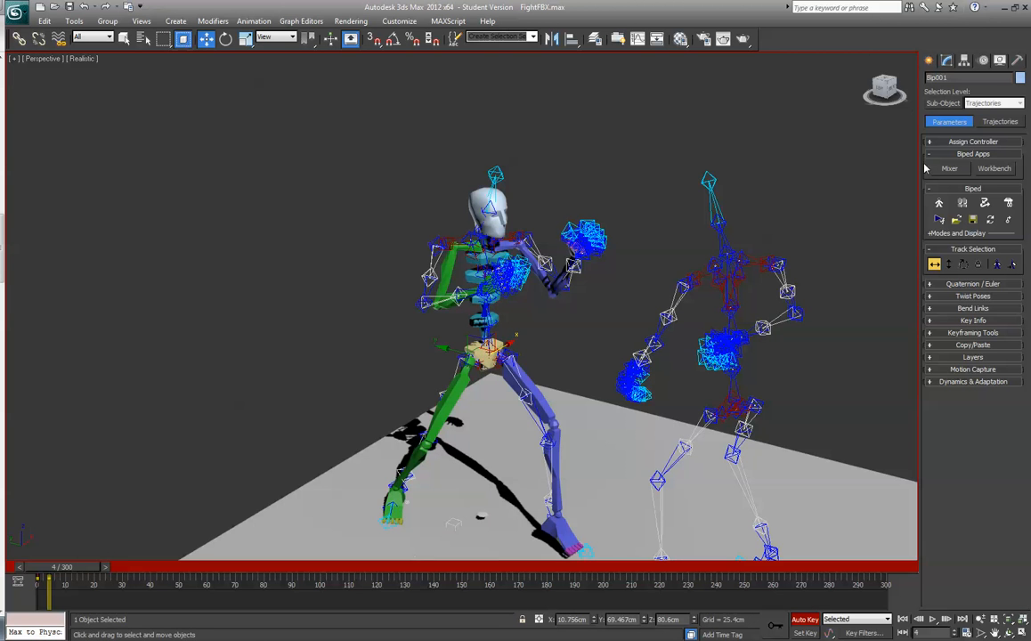
pyautogui.moveTo(892, 91); pyautogui.dragTo(869, 102)
pyautogui.keyDown('alt'); pyautogui.moveTo(499, 356); pyautogui.dragTo(560, 337, button='middle'); pyautogui.keyUp('alt')
pyautogui.moveTo(417, 379)
pyautogui.keyDown('alt'); pyautogui.mouseDown(button='middle')
pyautogui.moveTo(417, 363)
pyautogui.moveTo(415, 372)
pyautogui.mouseUp(button='middle'); pyautogui.keyUp('alt')
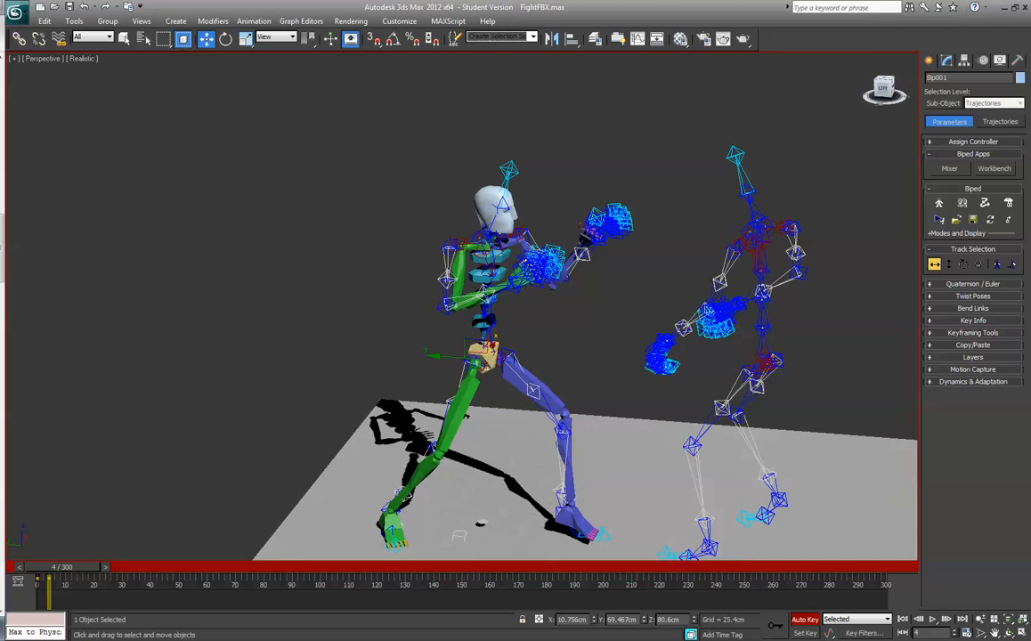
# - Turn off Auto Key mode, staying at frame 4
pyautogui.moveTo(71, 568)
pyautogui.mouseDown()
pyautogui.moveTo(62, 569)
pyautogui.moveTo(73, 566)
pyautogui.mouseUp()
pyautogui.press('w')
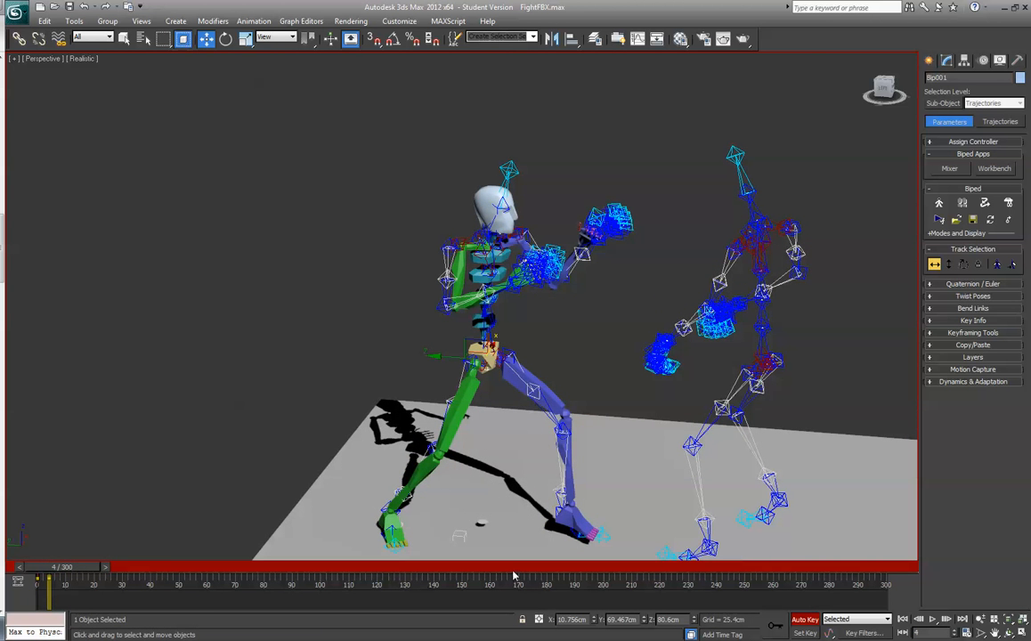
pyautogui.click(805, 621)
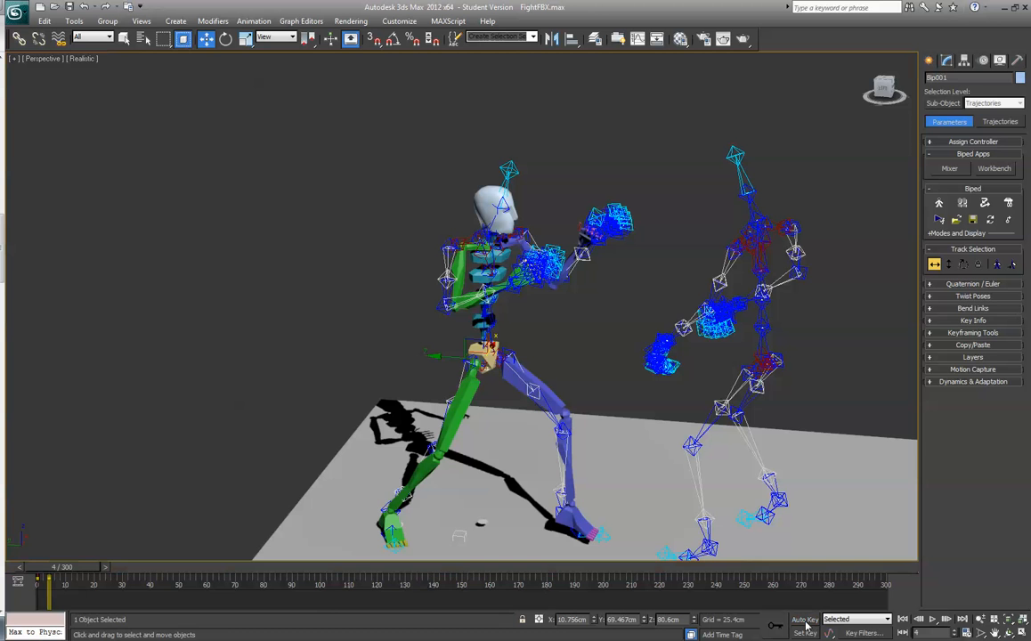